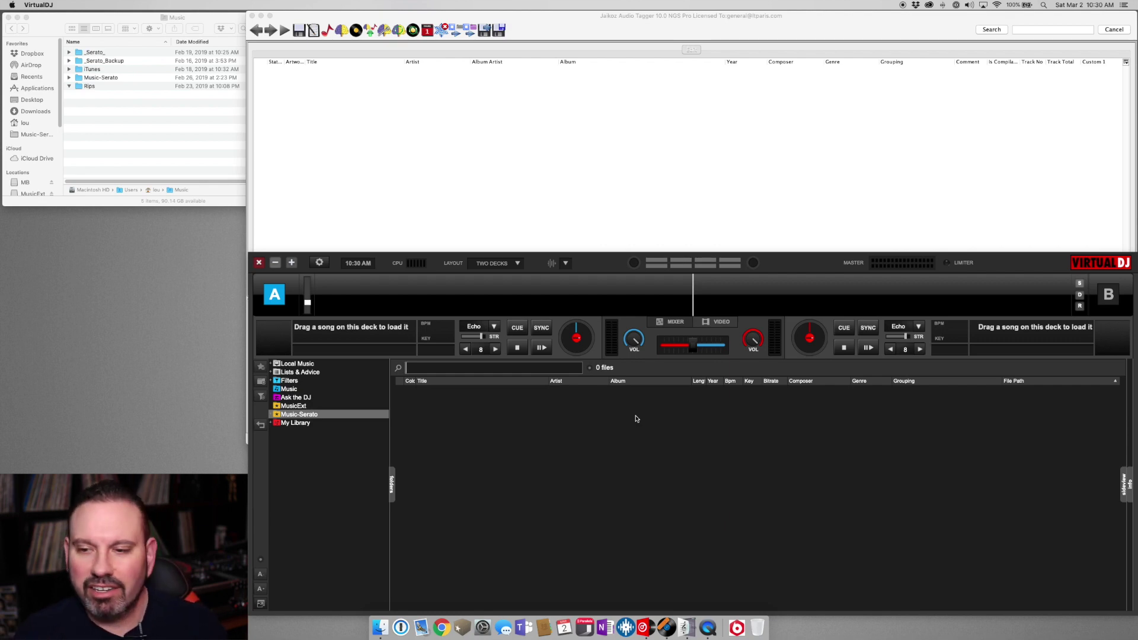
Bring up the Jaikoz and XLD applications and locate the Rips folder inside Music in Finder.
left_click(729, 14)
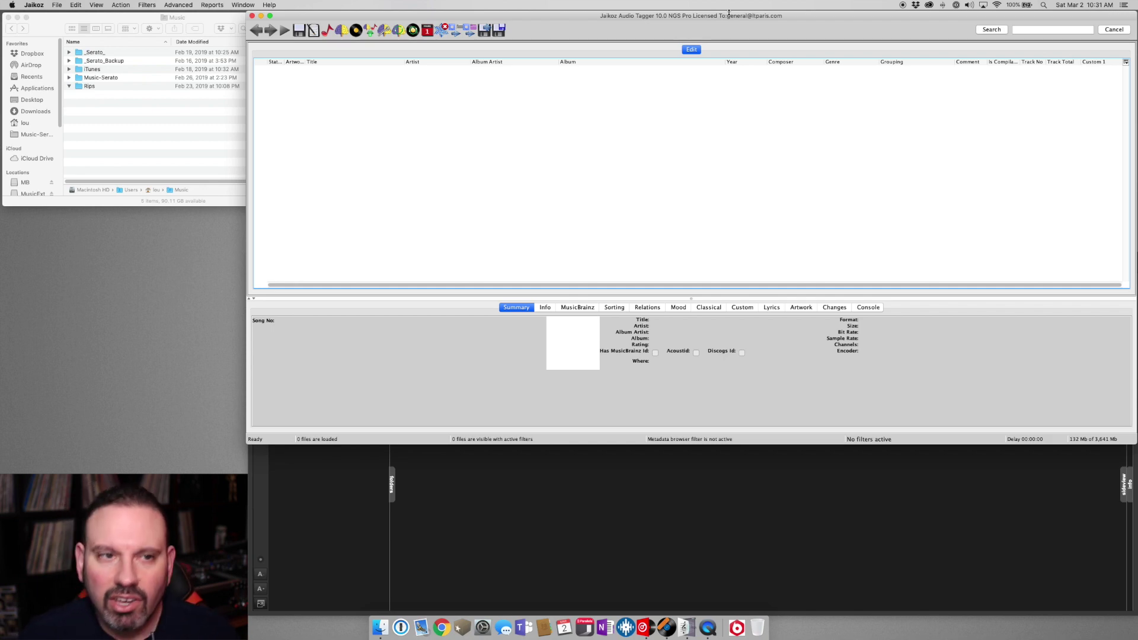
left_click(687, 627)
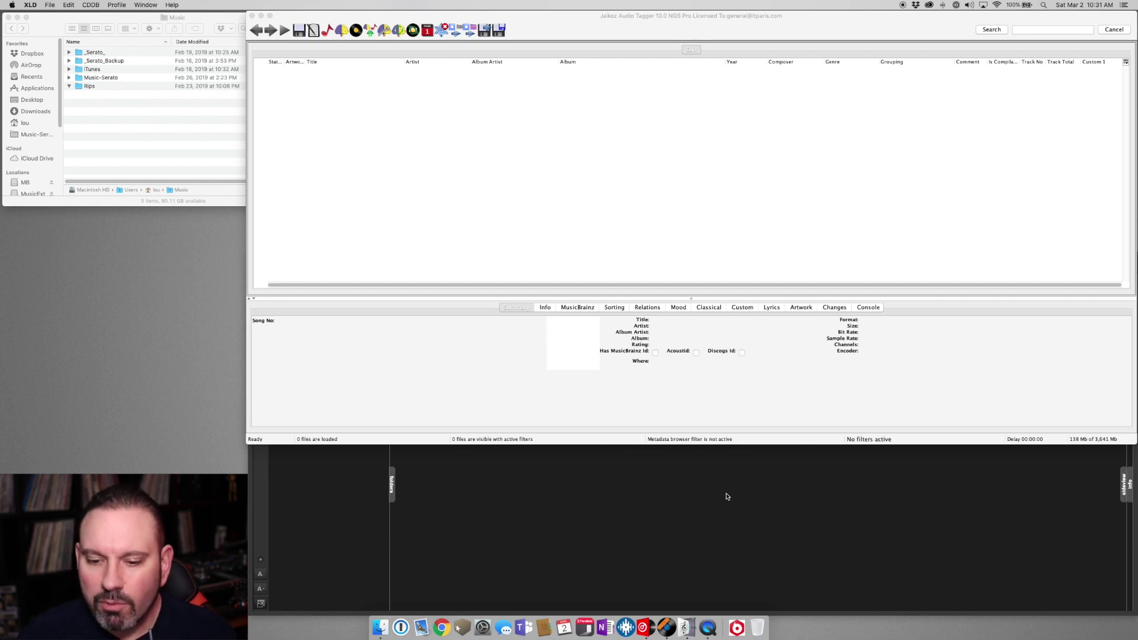
left_click(686, 627)
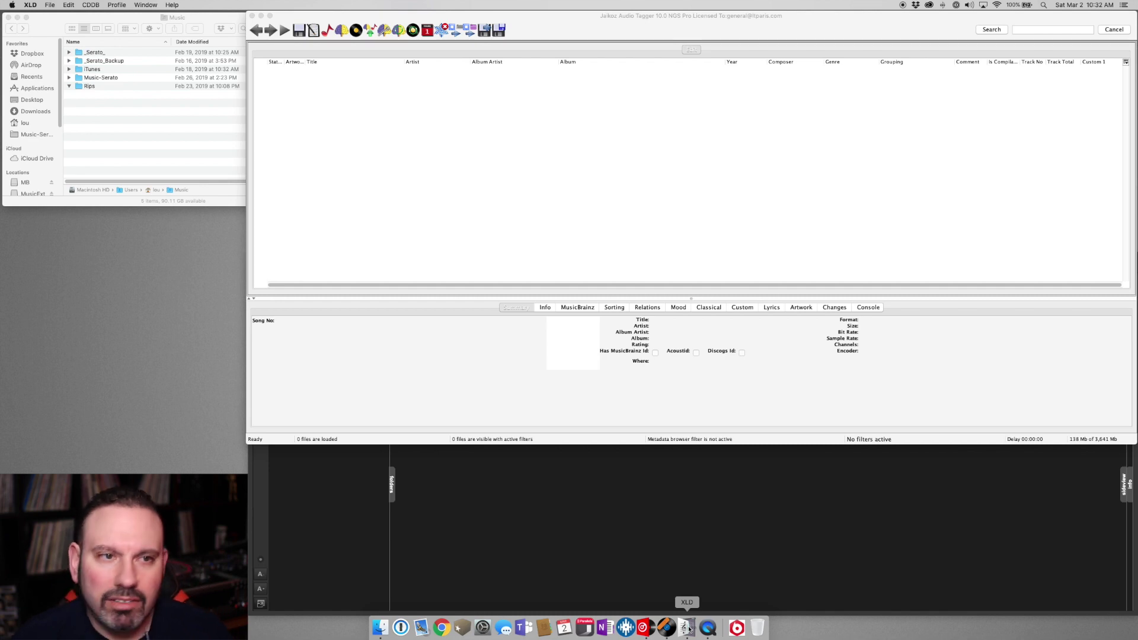
left_click(107, 89)
left_click(107, 89)
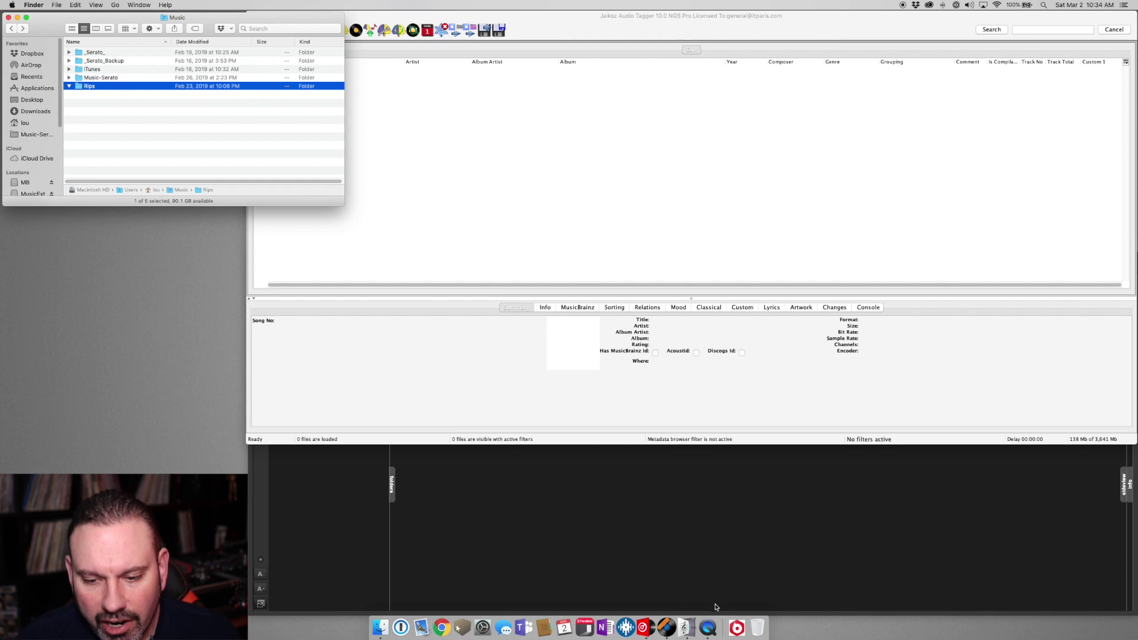
Switch to XLD, open its preferences and choose Apple Lossless as the output format.
left_click(685, 627)
left_click(26, 4)
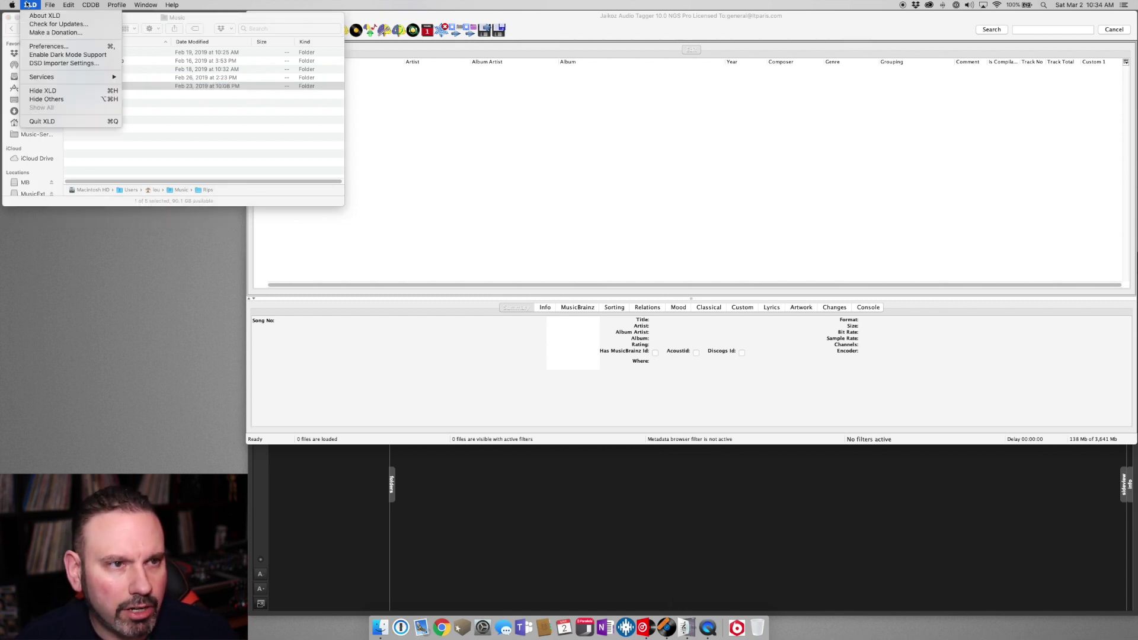
left_click(41, 47)
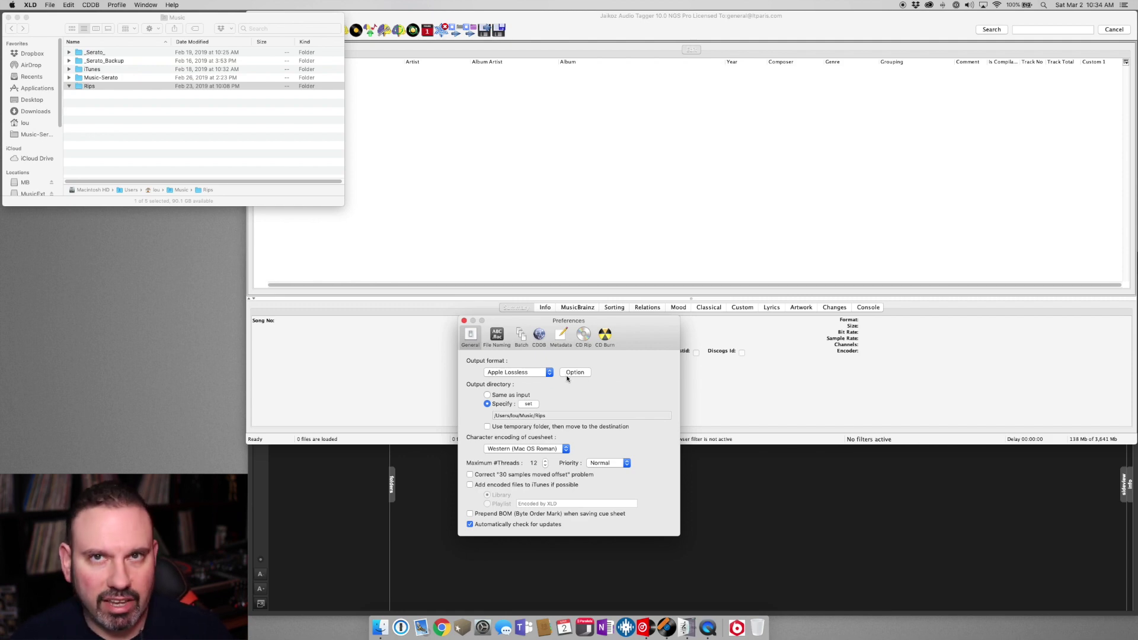
left_click(522, 373)
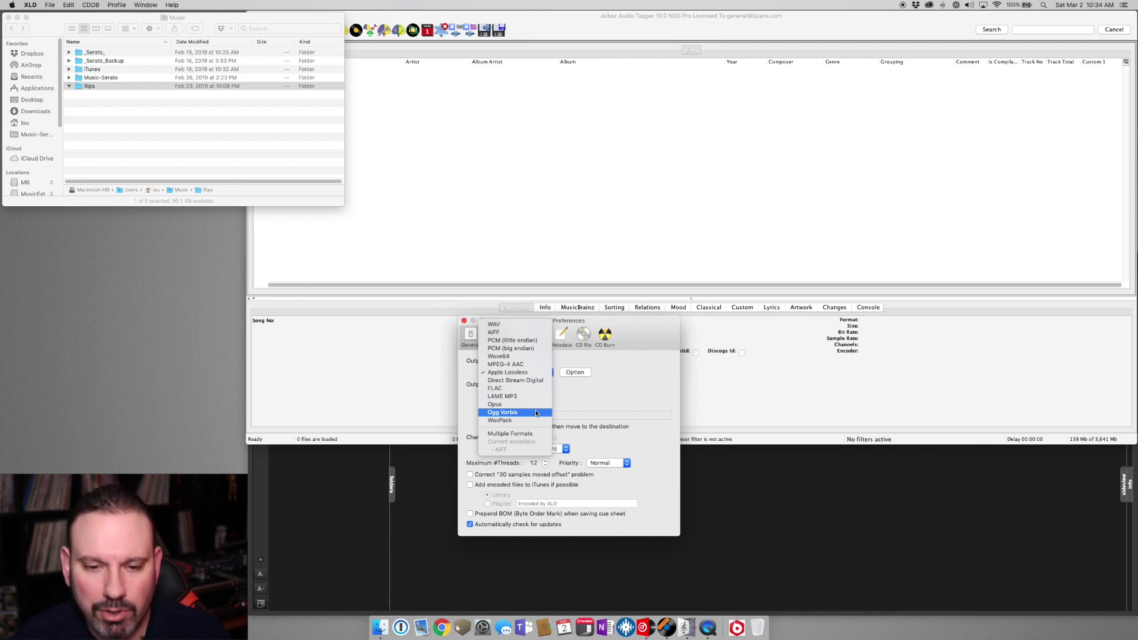
left_click(518, 372)
Check the sample rate and bit depth choices for Apple Lossless, accepting Same as original for both.
left_click(575, 372)
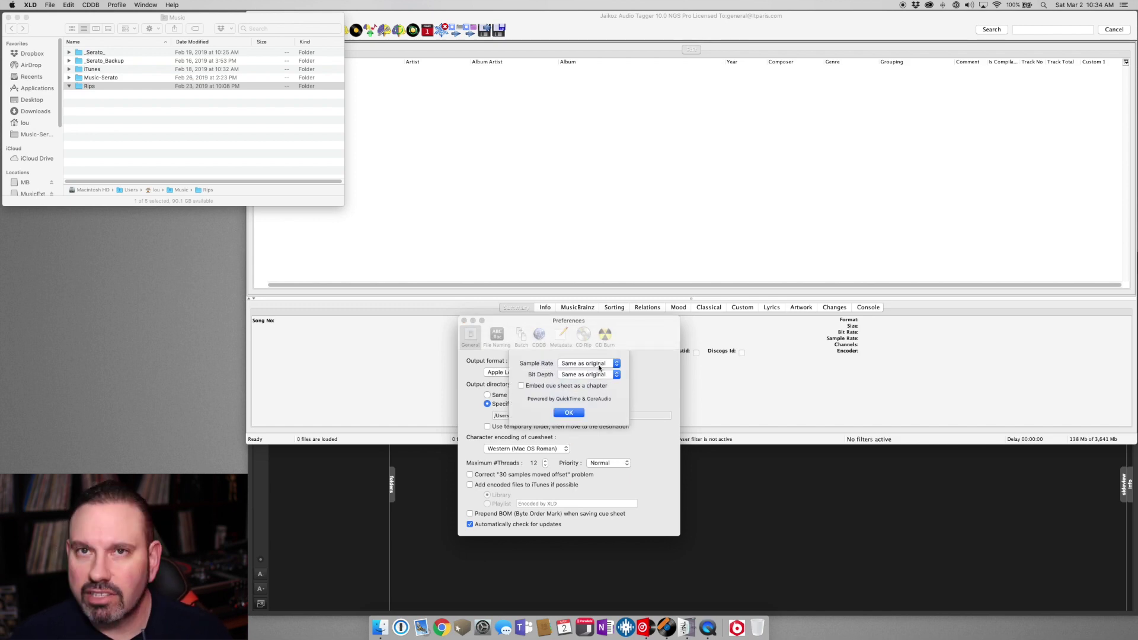
left_click(599, 367)
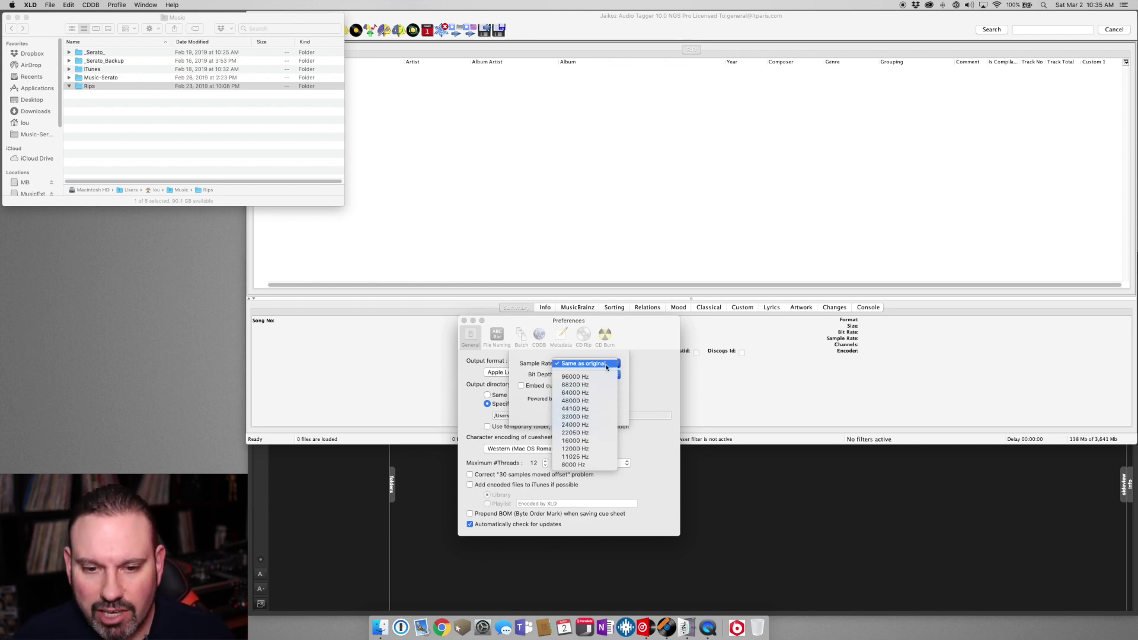
left_click(527, 366)
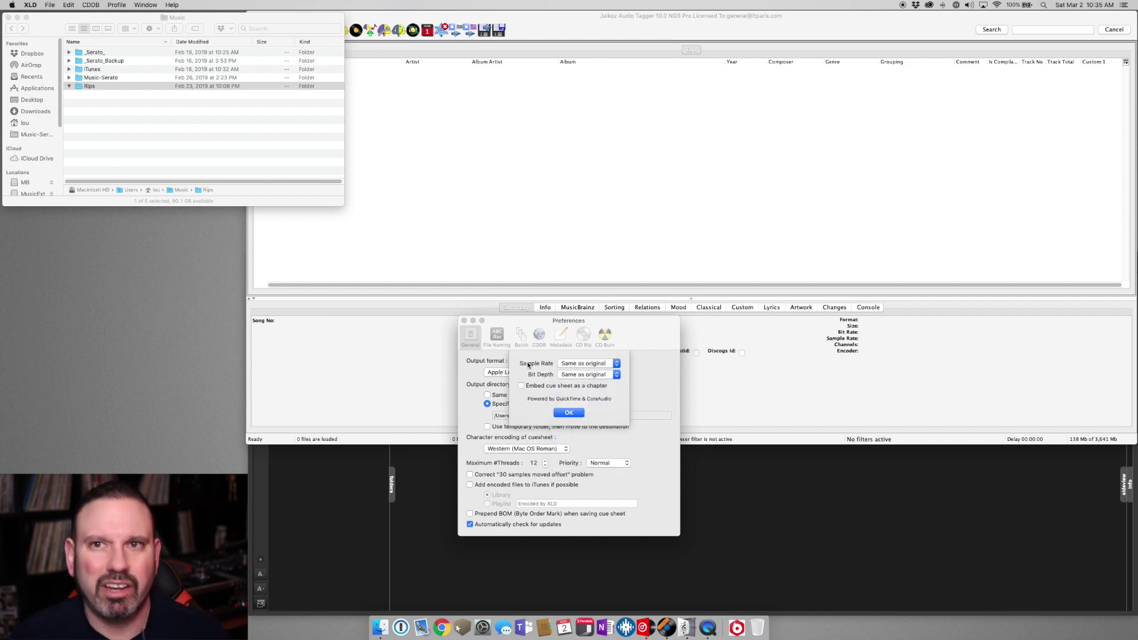
left_click(578, 375)
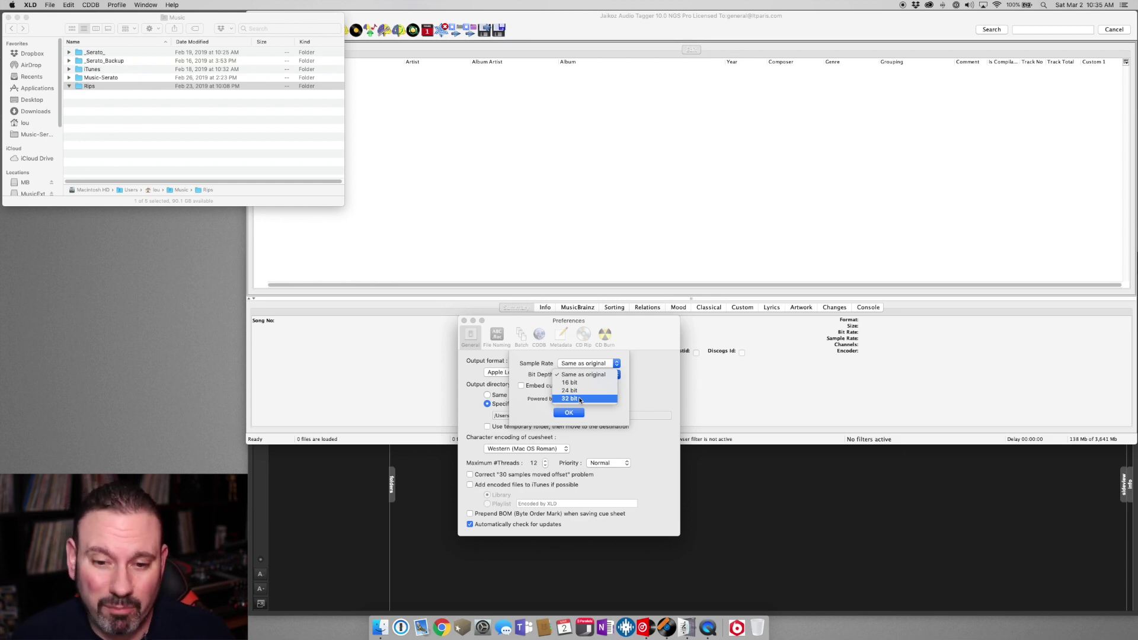
left_click(627, 391)
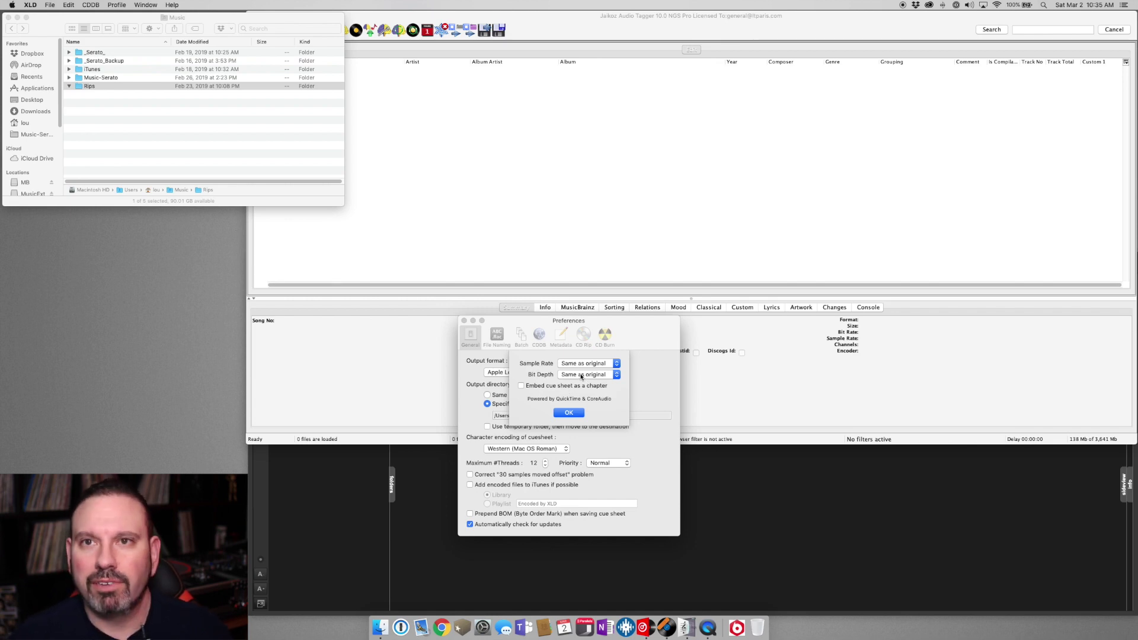
left_click(574, 411)
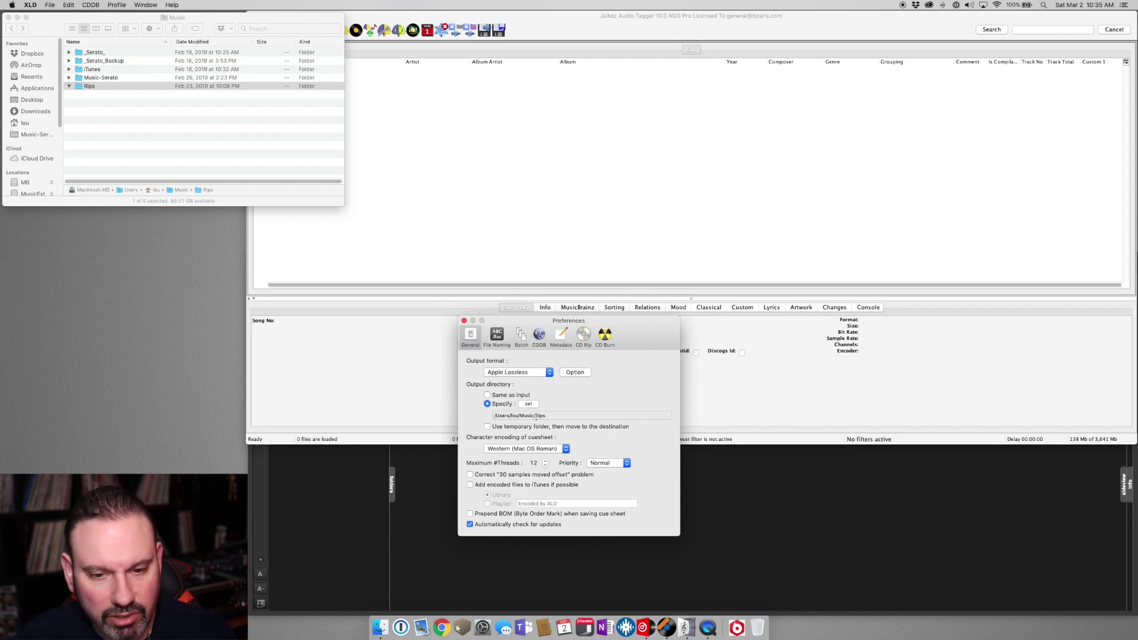
Review the specified output directory and the custom filename format in the XLD preferences.
left_click_drag(546, 416, 491, 415)
left_click(571, 415)
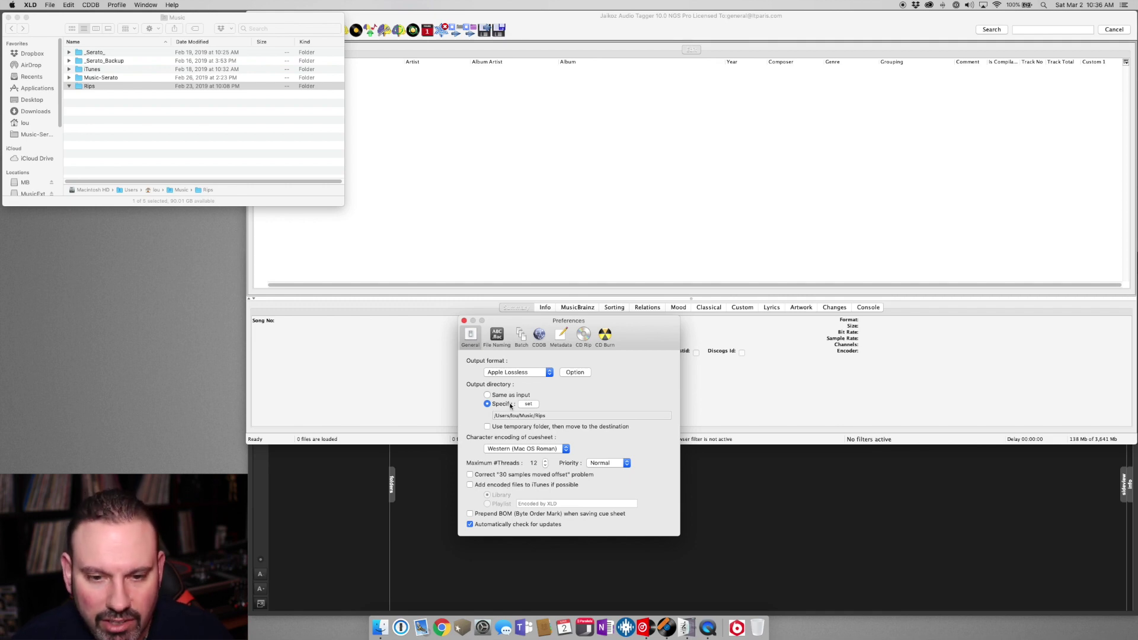
left_click(498, 336)
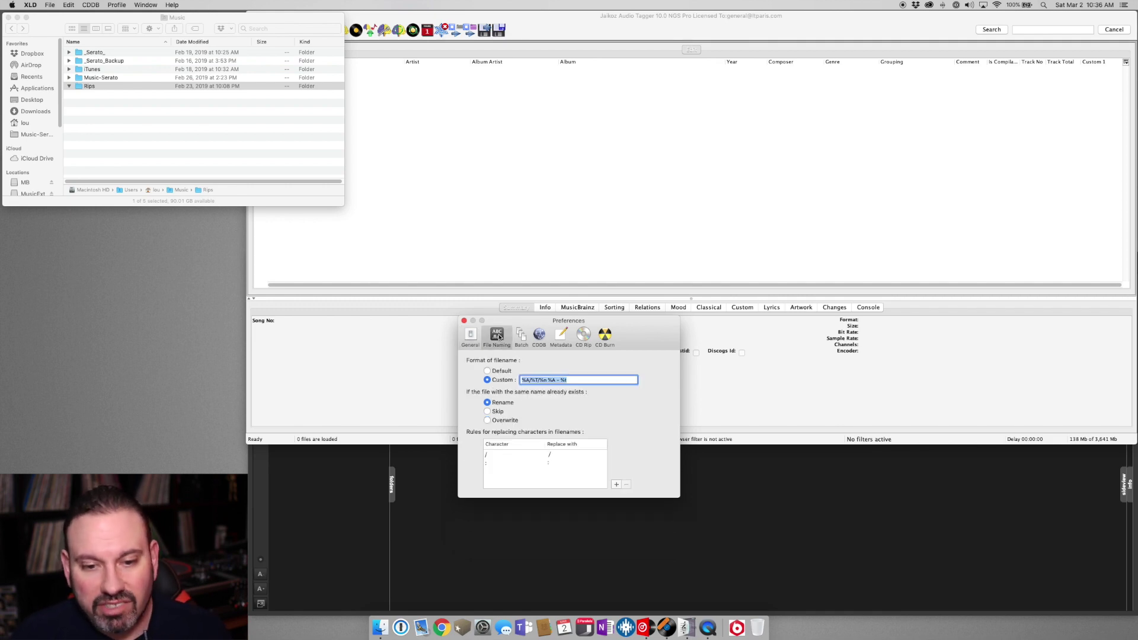
left_click(575, 380)
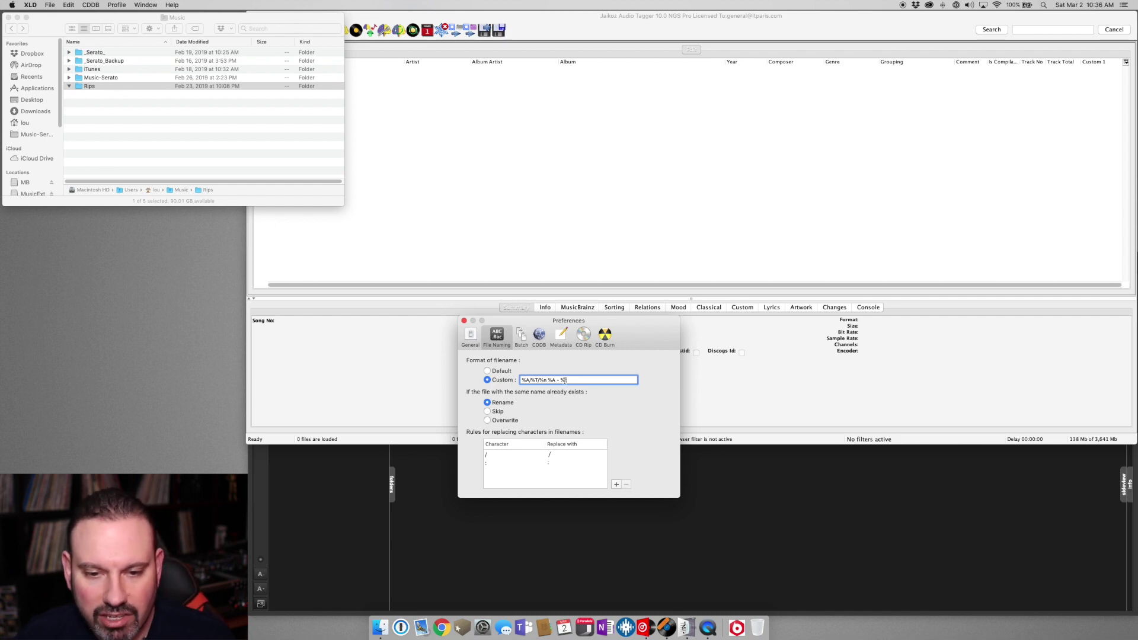
mouse_move(579, 379)
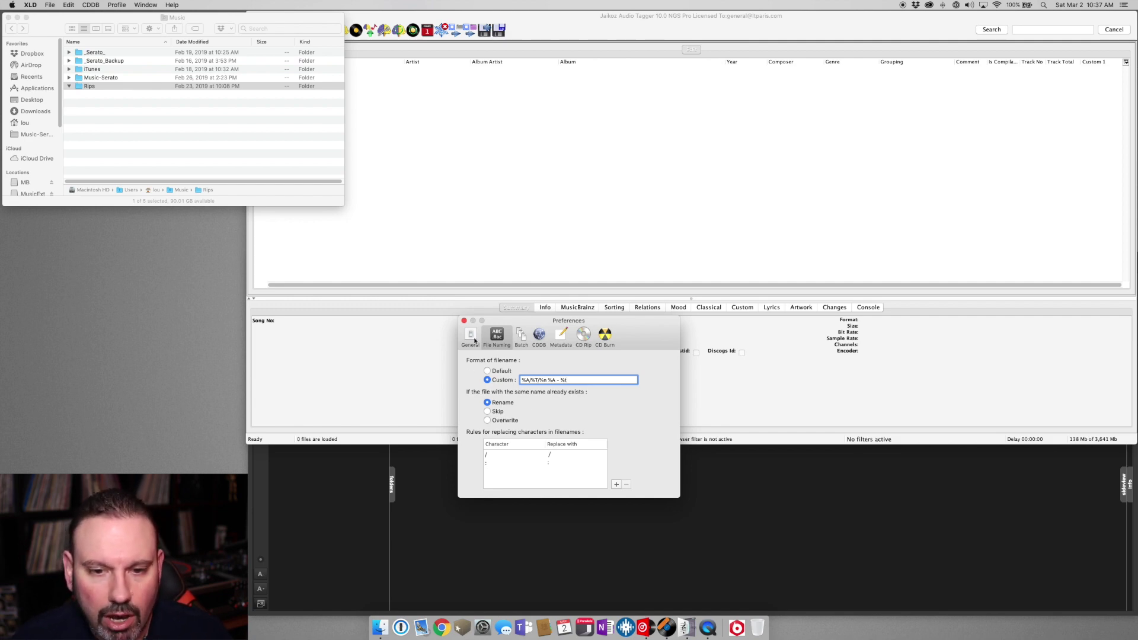
Look through XLD's batch, CDDB and metadata preferences, including the preferred lookup service and cover art options.
left_click(522, 338)
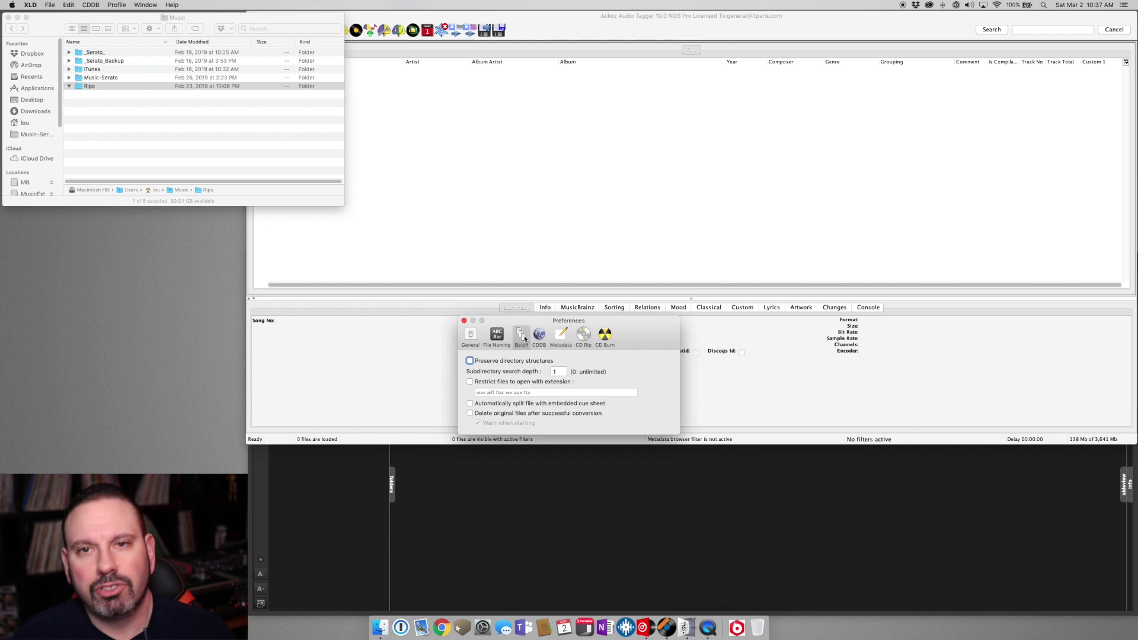
left_click(539, 335)
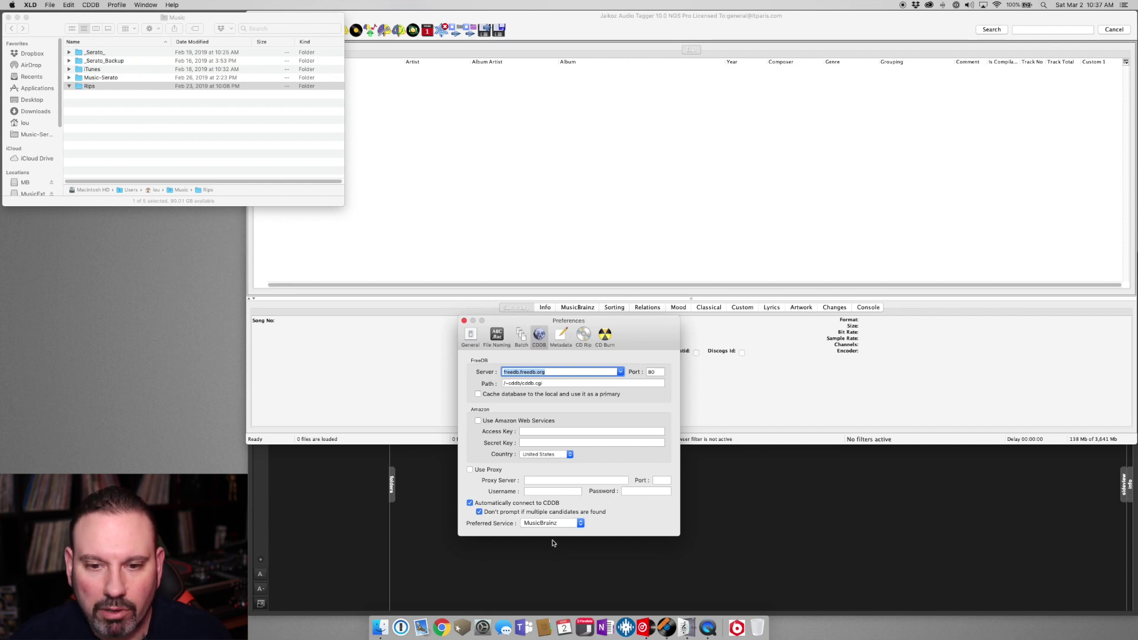
left_click(560, 338)
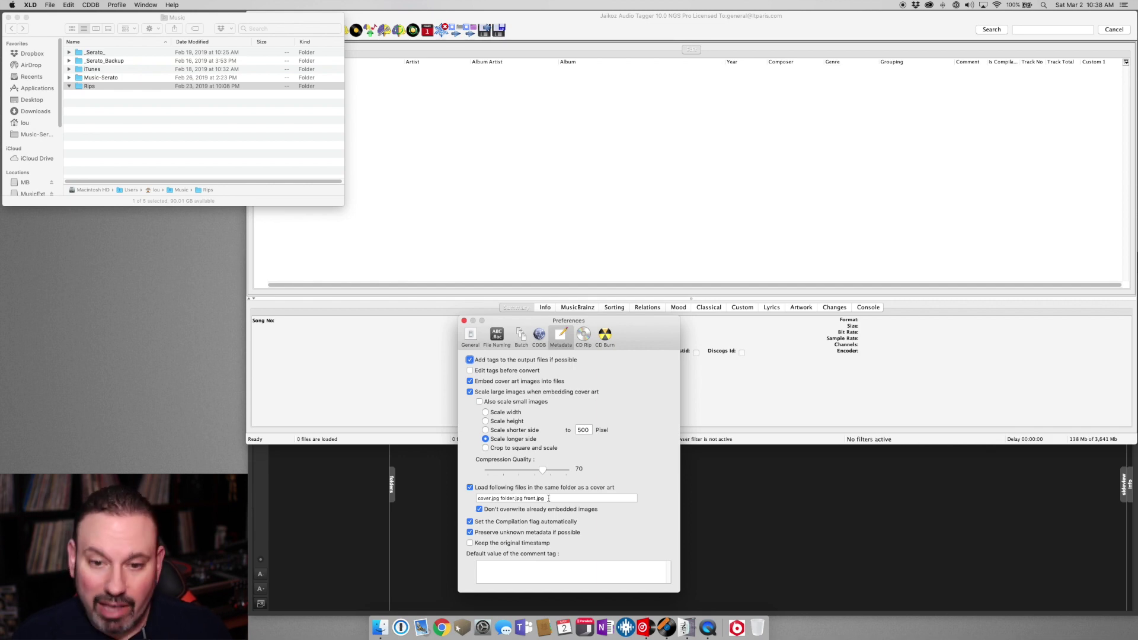
Review the CD ripping preferences, checking the ripper mode, read samples offset correction and drive speed choices.
left_click(588, 338)
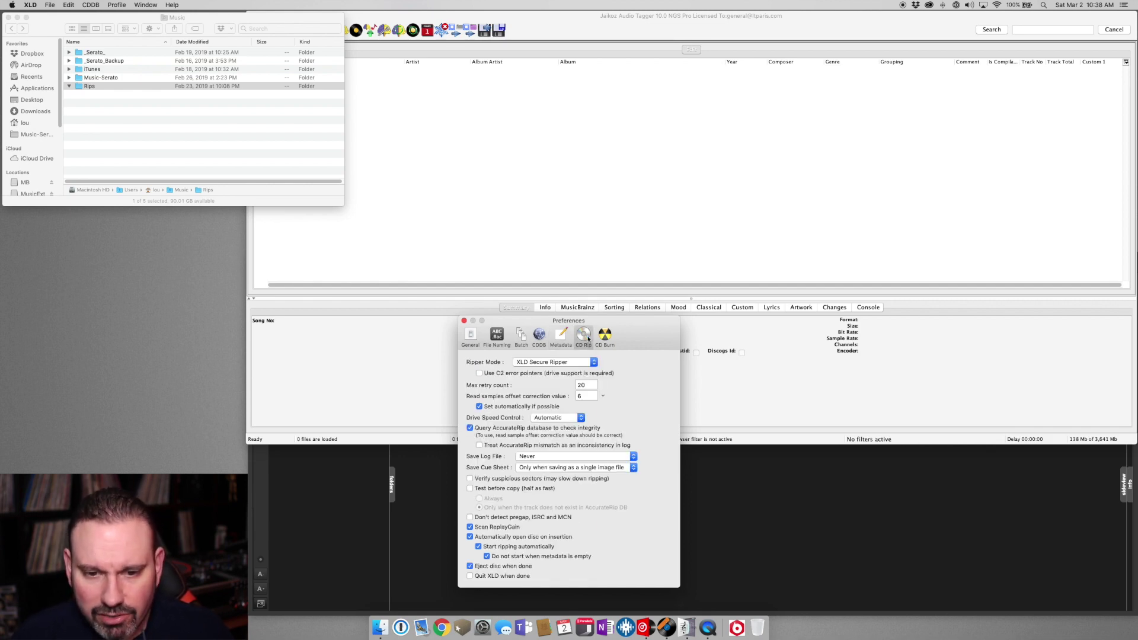
left_click(562, 362)
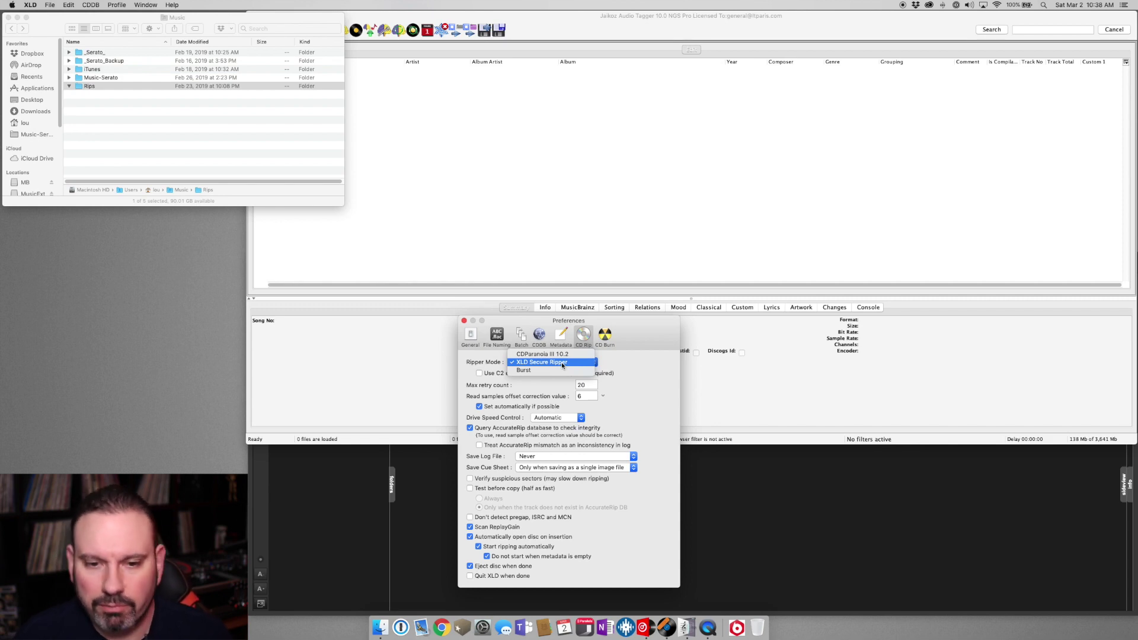
left_click(560, 361)
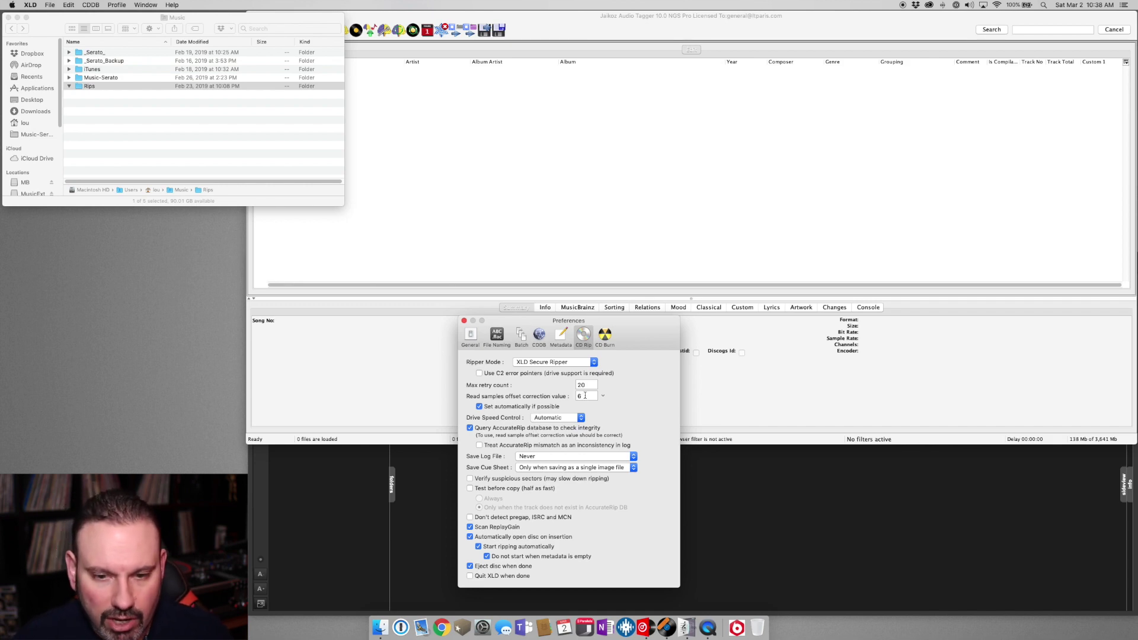
left_click(585, 396)
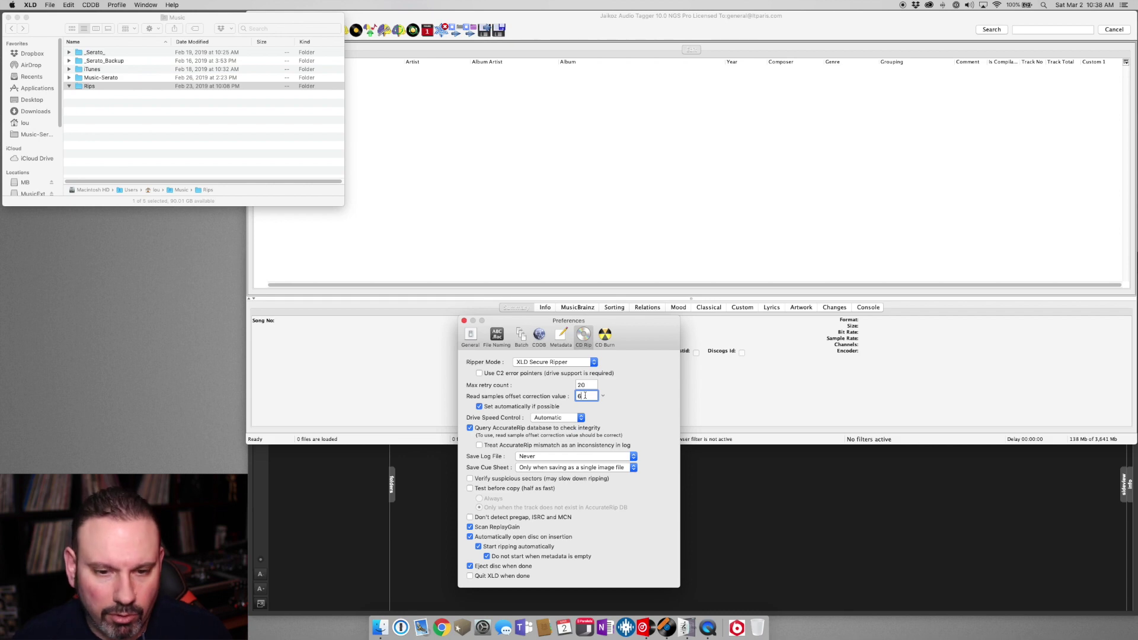
left_click(550, 419)
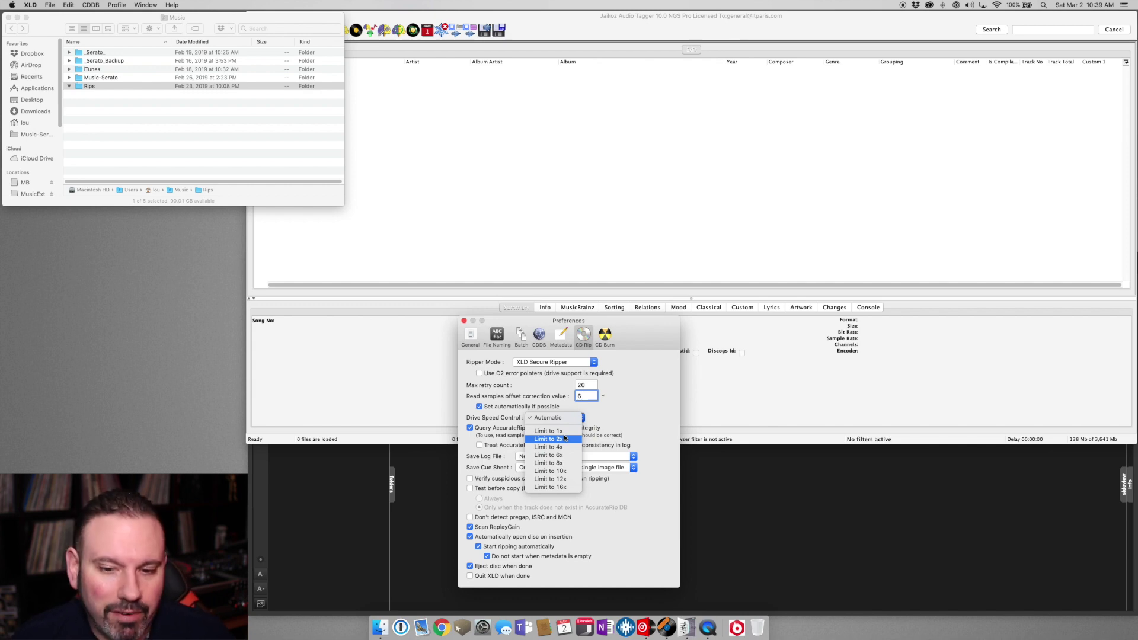
left_click(626, 414)
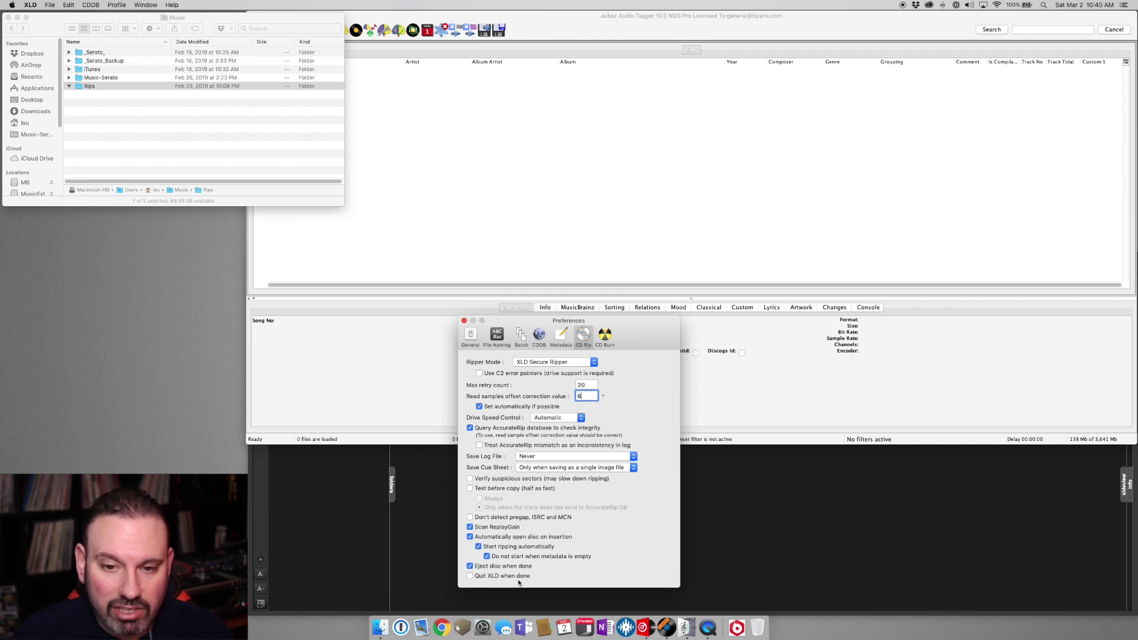
Check the CD burning and general preferences, then close the XLD preferences.
left_click(606, 338)
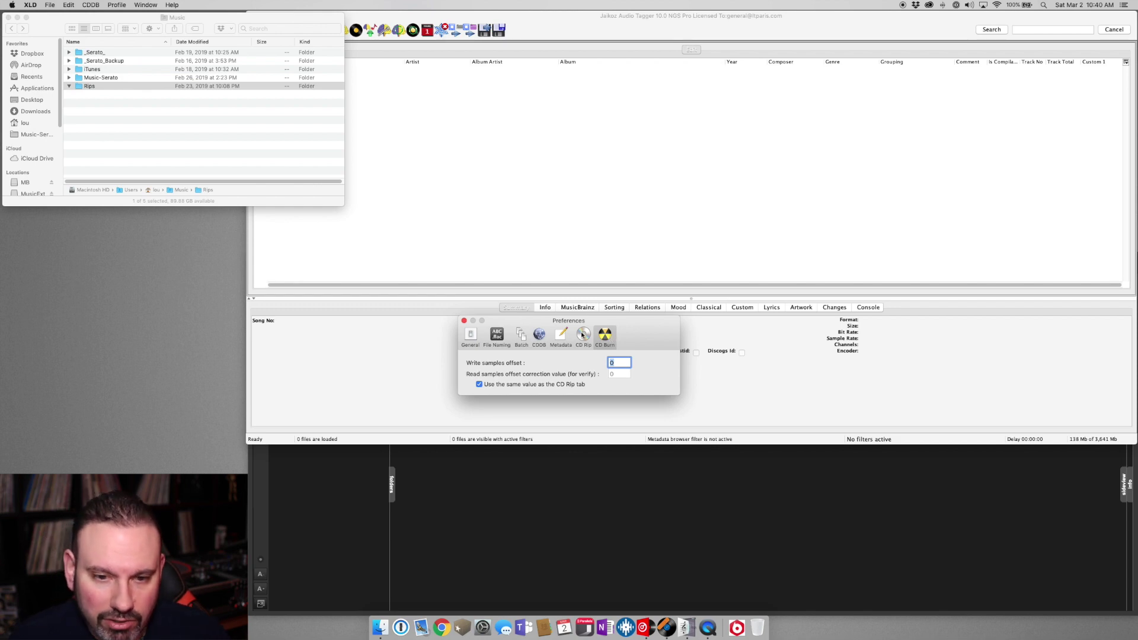
left_click(474, 338)
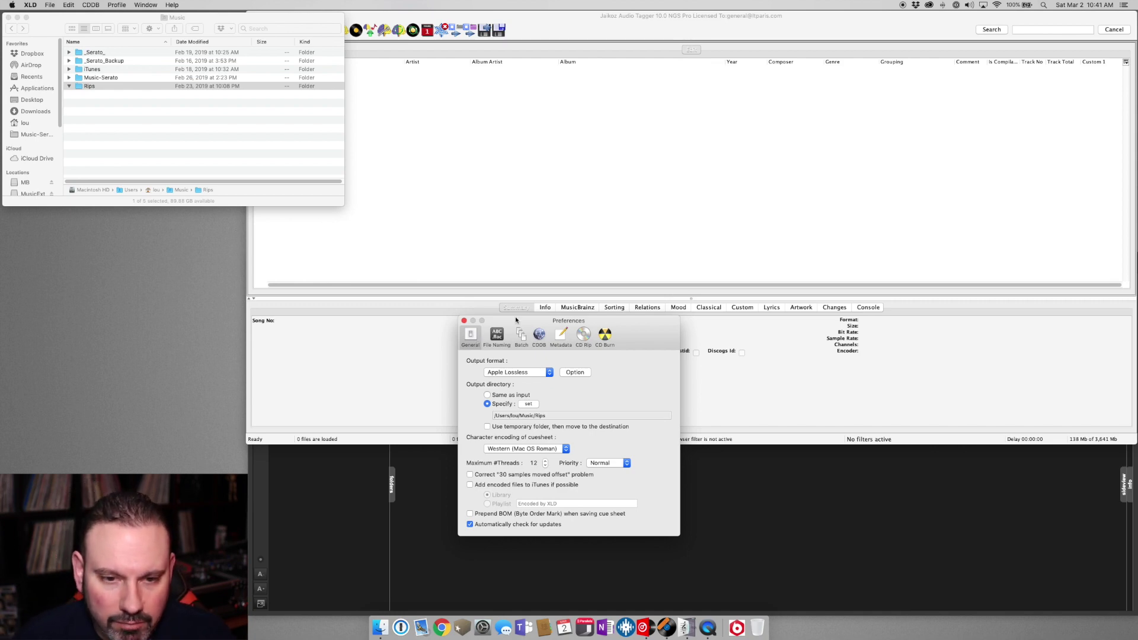
left_click(464, 320)
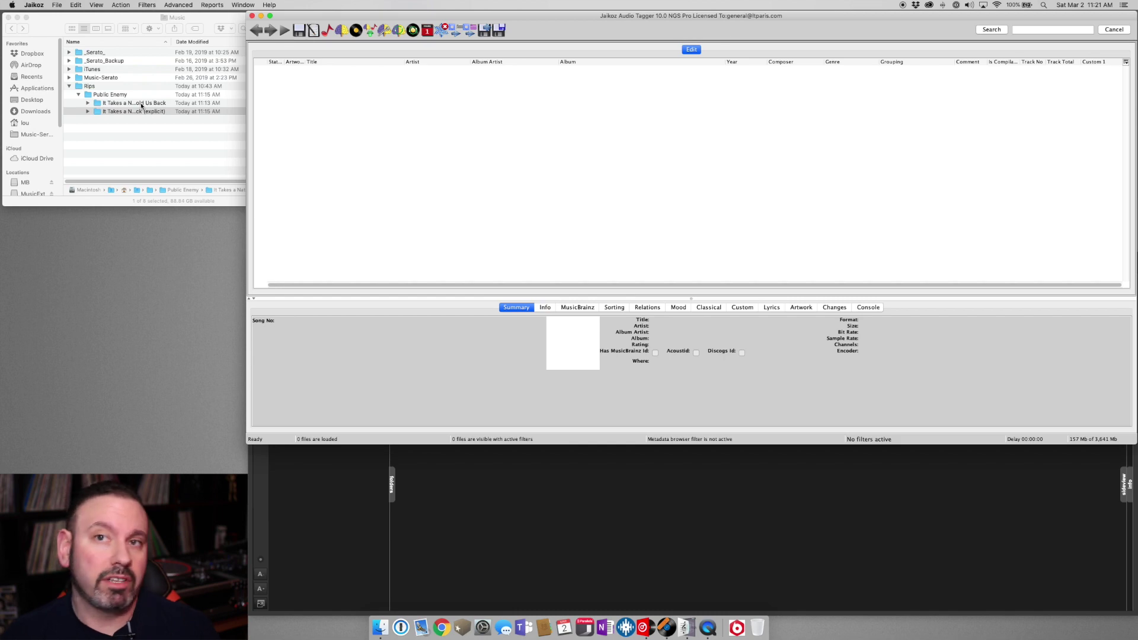
Load Public Enemy's "It Takes a Nation of Millions to Hold Us Back (explicit)" folder from Finder into Jaikoz and autocorrect its tracks' metadata.
left_click_drag(136, 112, 414, 91)
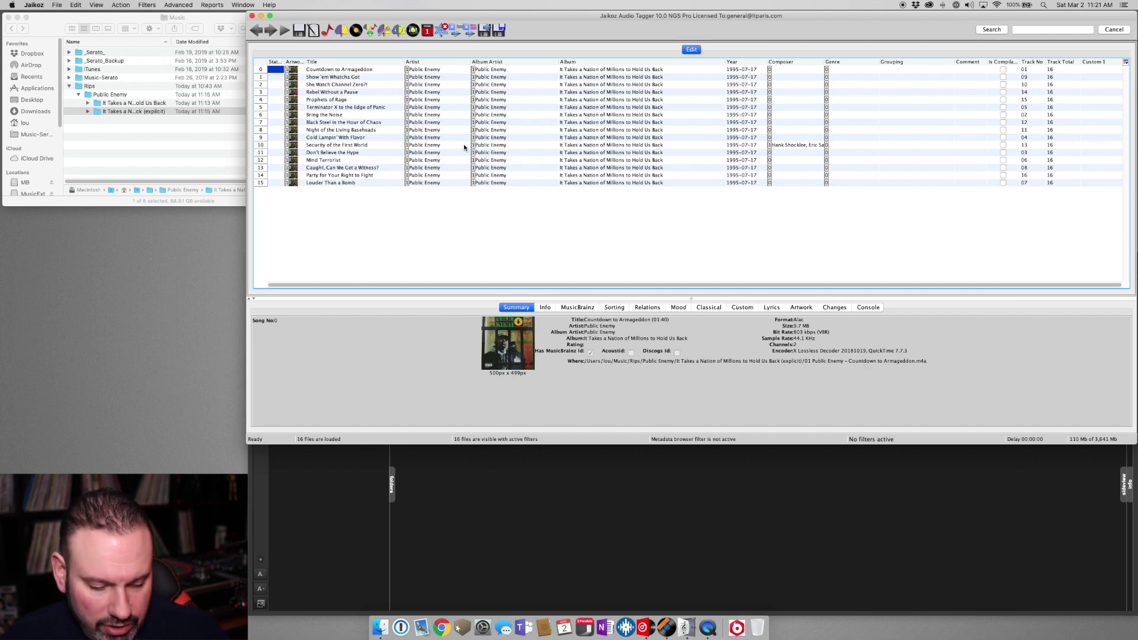
left_click(465, 146)
key("super+shift+a")
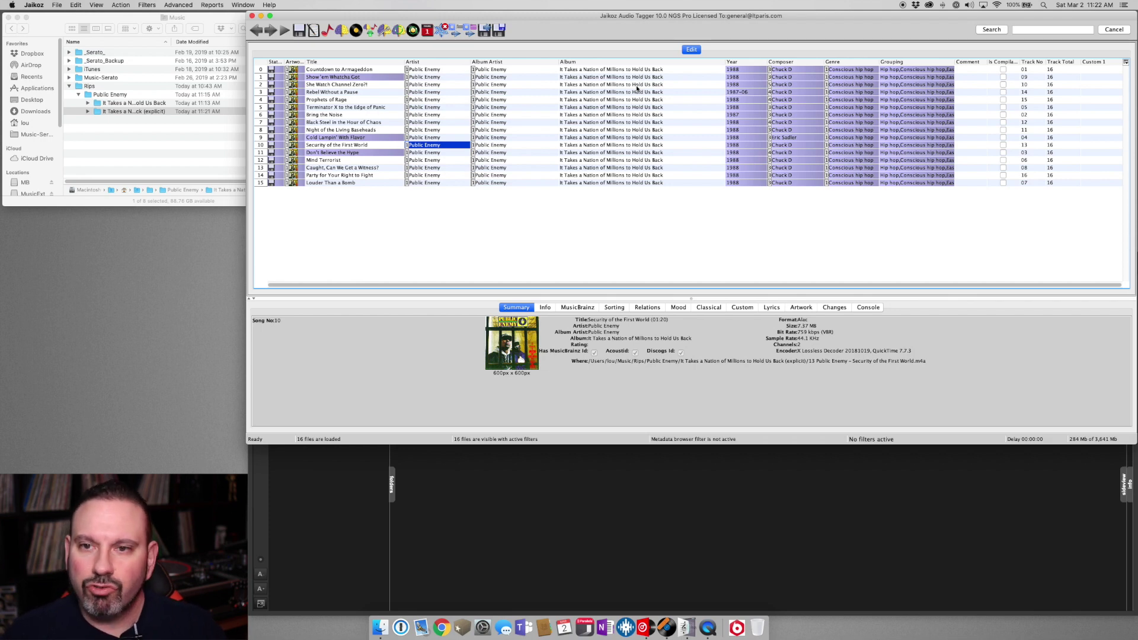
Fill the year 1988 from "She Watch Channel Zero?!" down through the tracks below it.
left_click(744, 84)
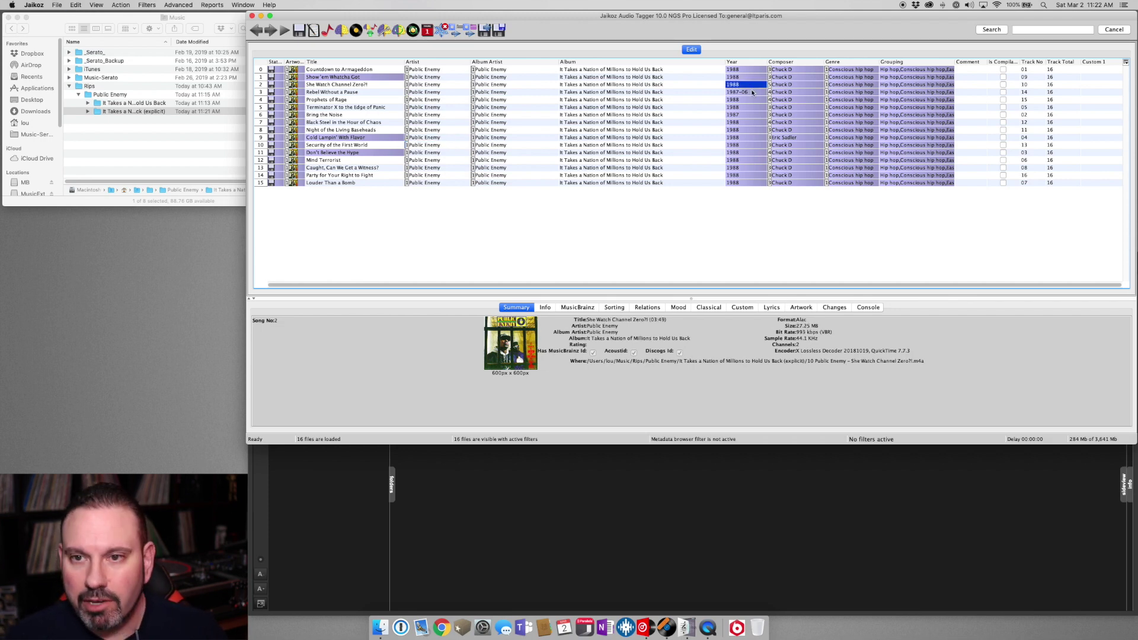
left_click_drag(748, 122, 749, 175)
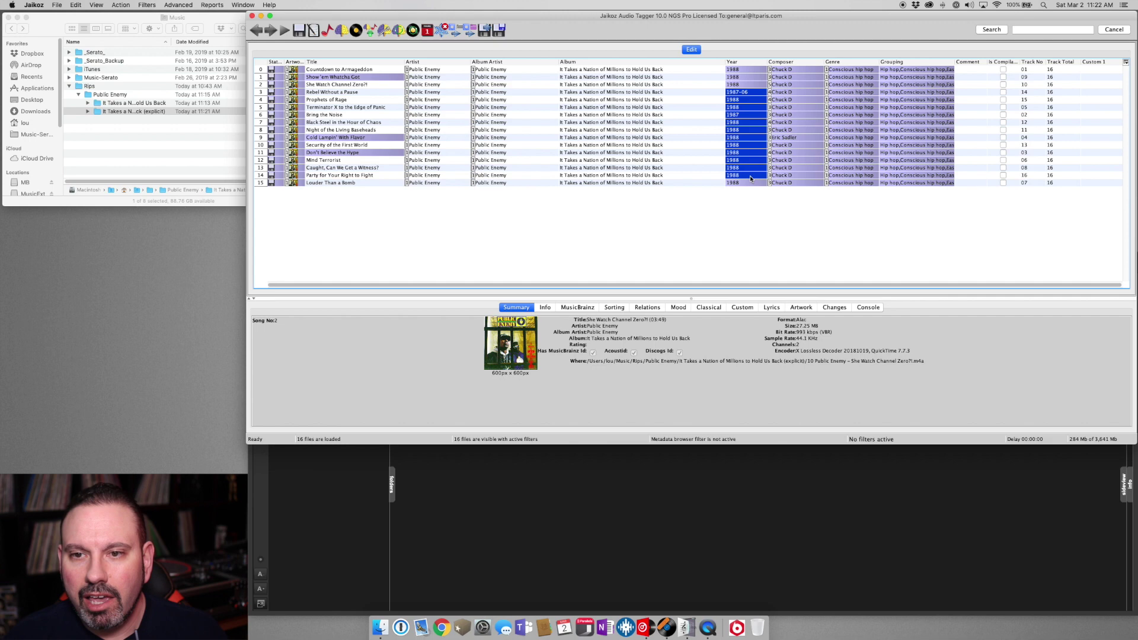
left_click(745, 85)
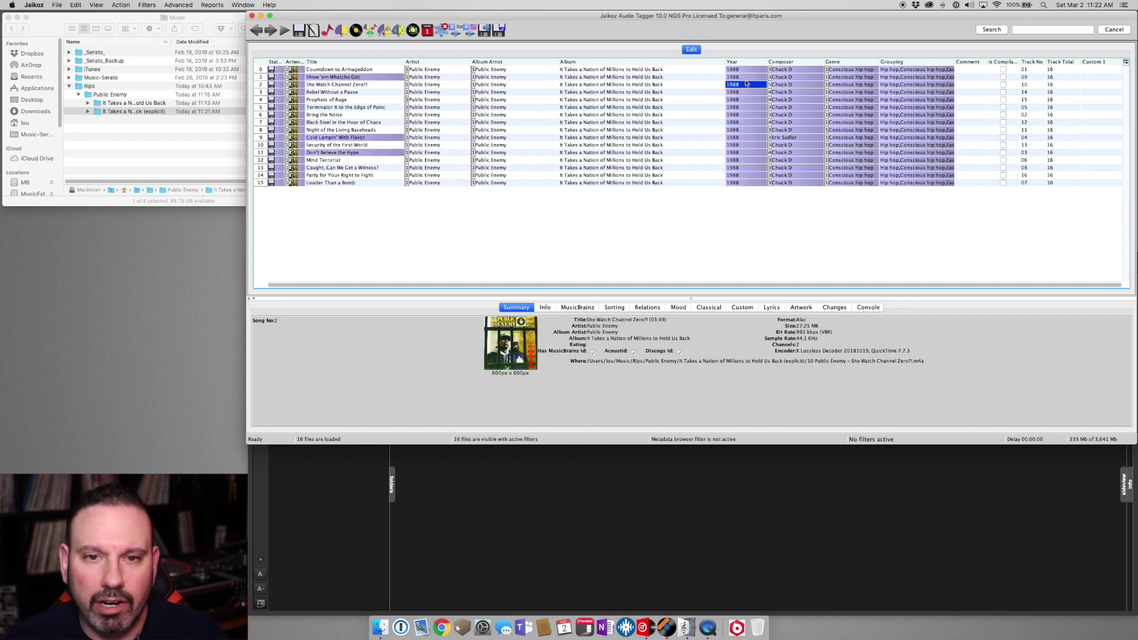
Clear the Composer values of all the album's tracks, from "Countdown to Armageddon" down to "Louder Than a Bomb".
left_click(803, 69)
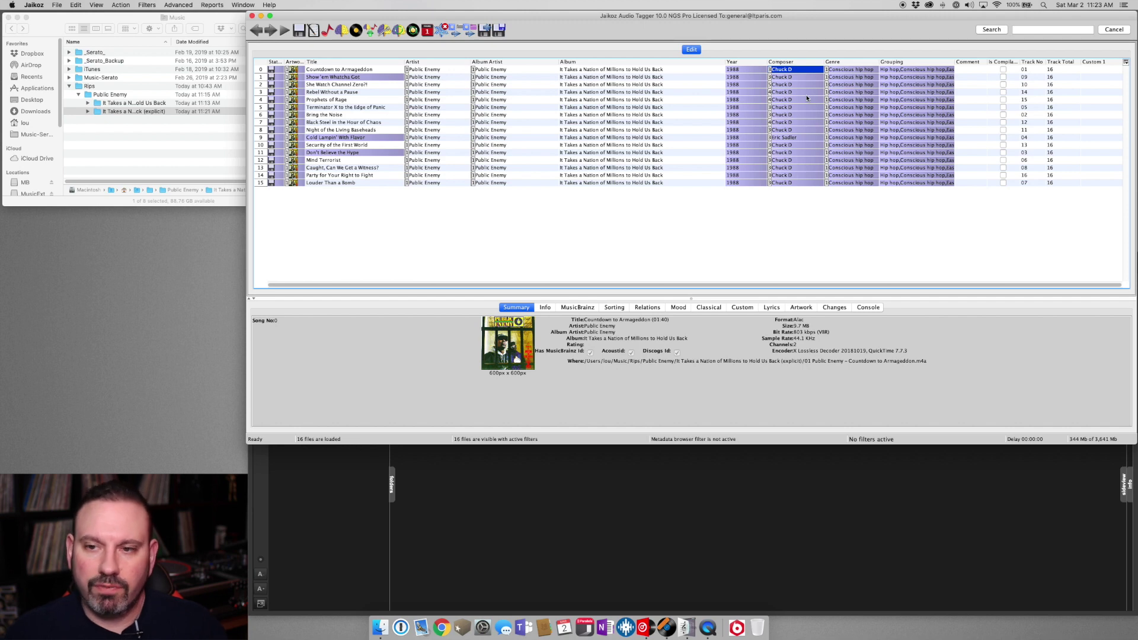
left_click(792, 184, "shift")
right_click(778, 143)
left_click(794, 158)
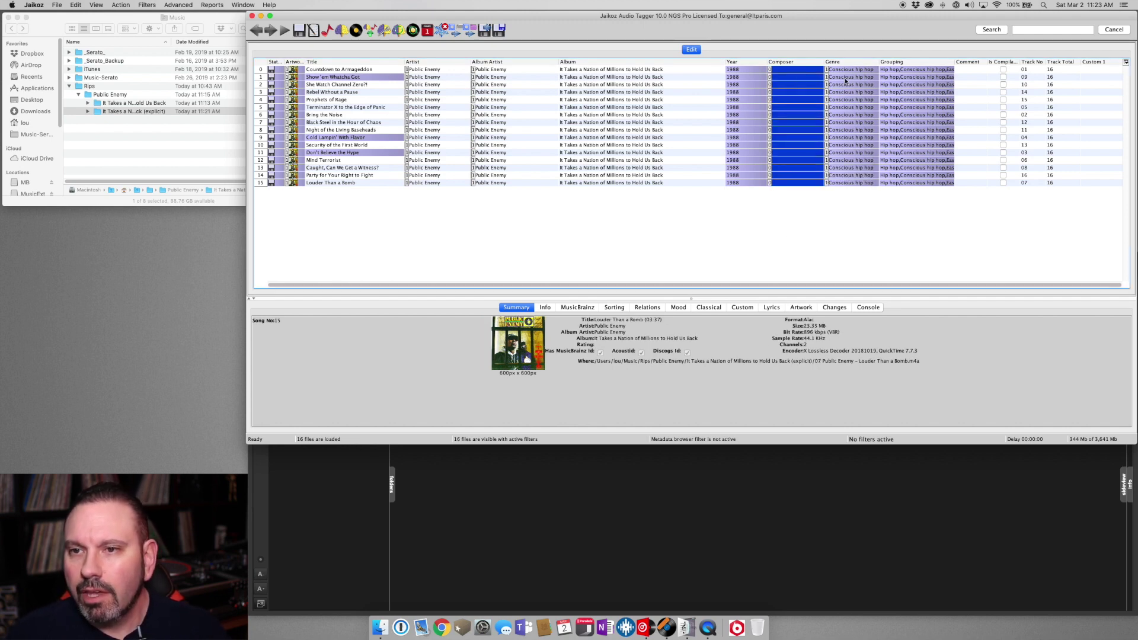
Set the genre of "Countdown to Armageddon" to Hip Hop and fill it down through all the album's tracks.
left_click(844, 72)
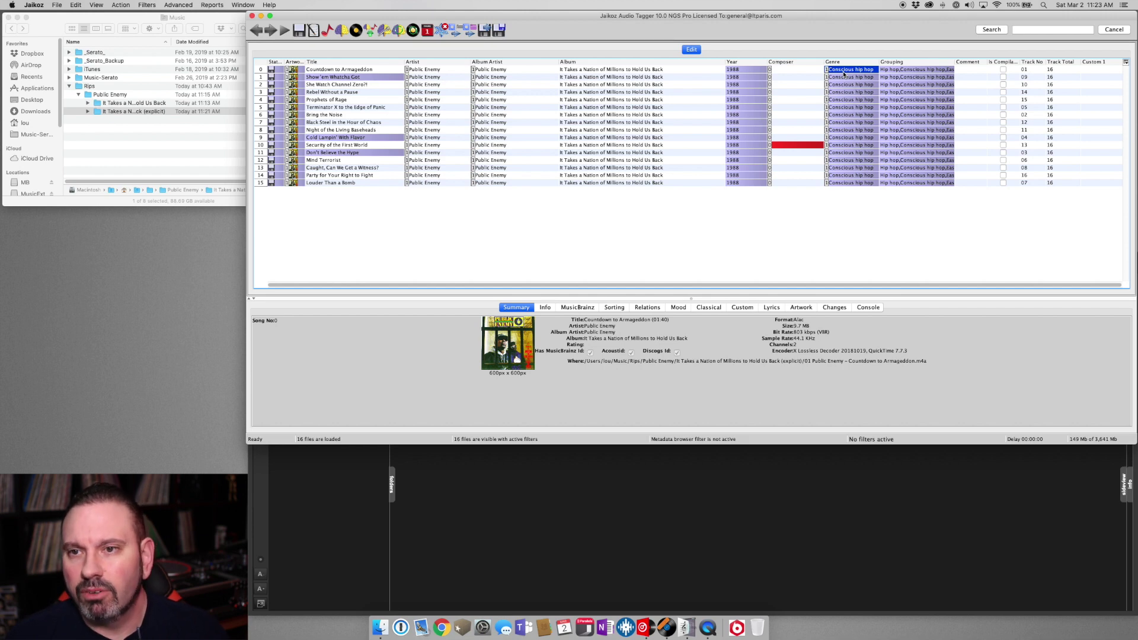
double_click(844, 73)
key("super+a")
key("BackSpace")
type("Hip Hop")
key("Return")
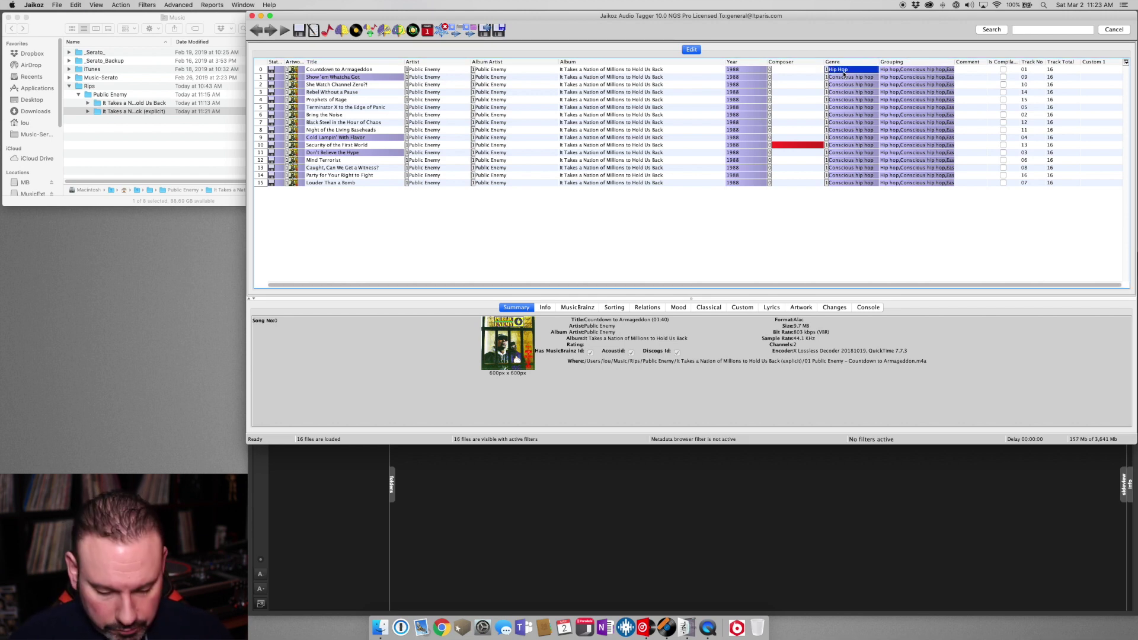
left_click(850, 183, "shift")
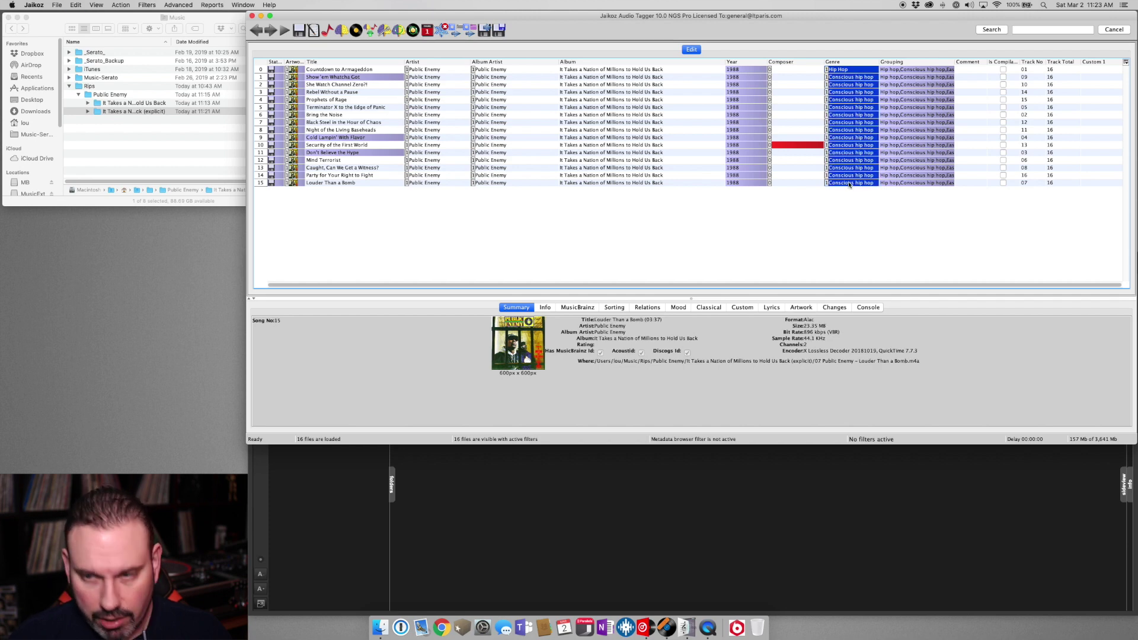
Replace the first track's grouping with "Conscious, East Coast, Golden Age" and fill it down through all the album's tracks.
double_click(903, 71)
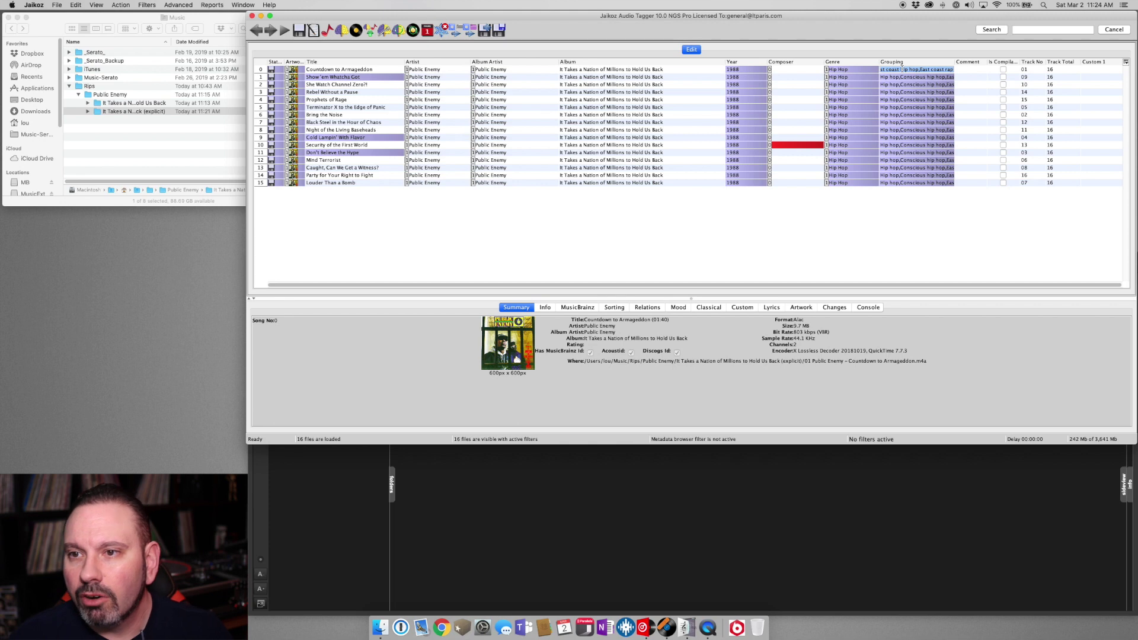
left_click_drag(902, 70, 868, 66)
key("BackSpace")
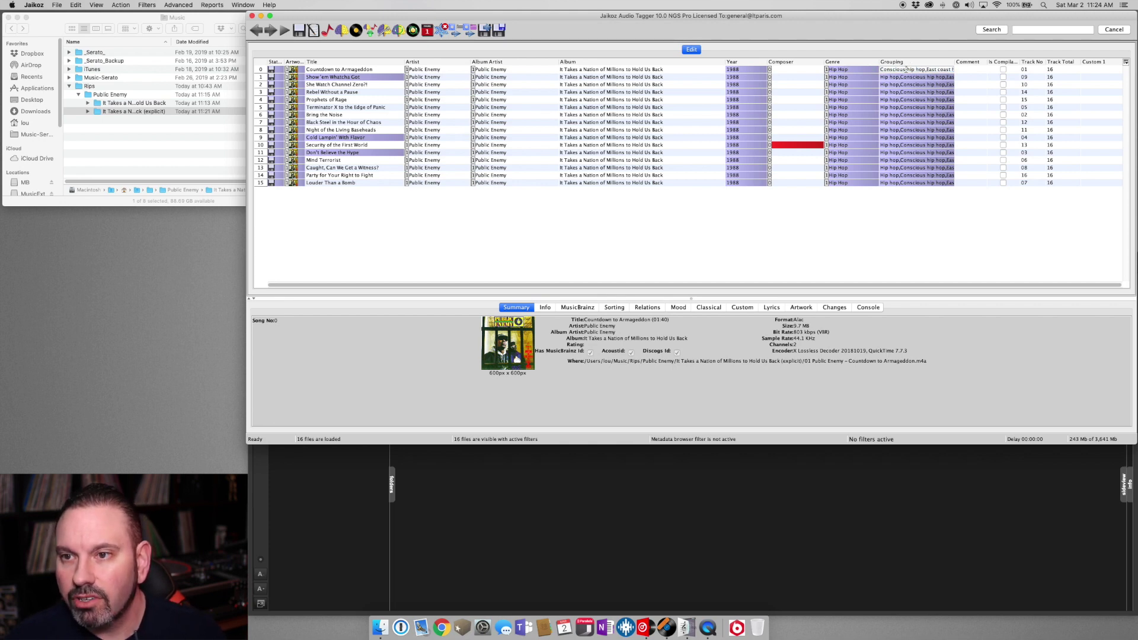
double_click(908, 69)
key("shift+super+Right")
type("Conscious")
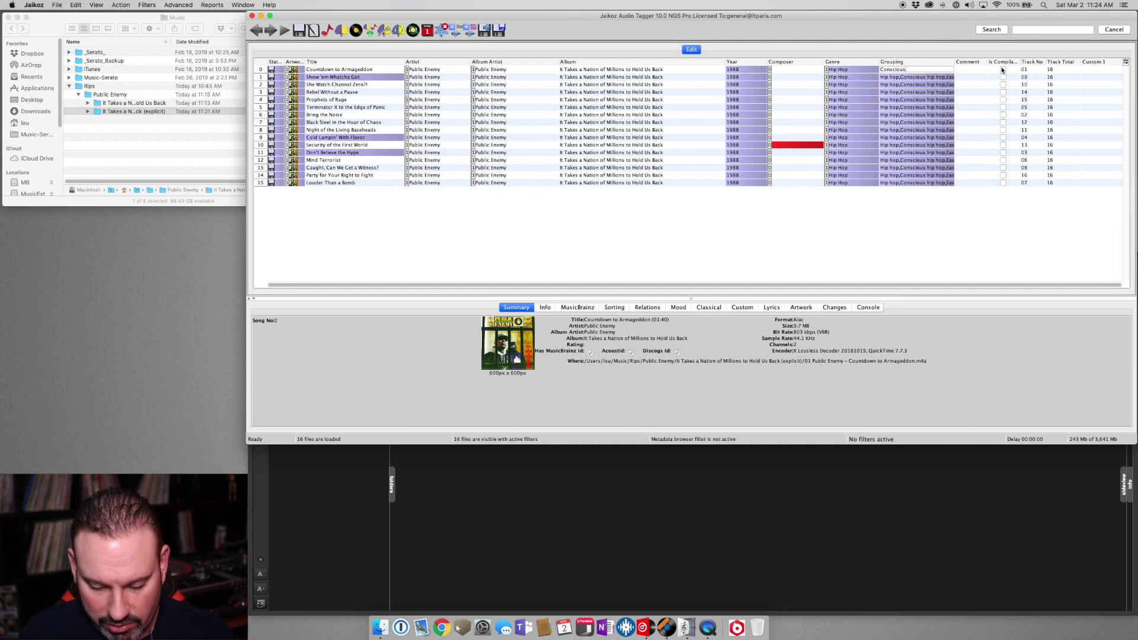
type(" Ea EAst")
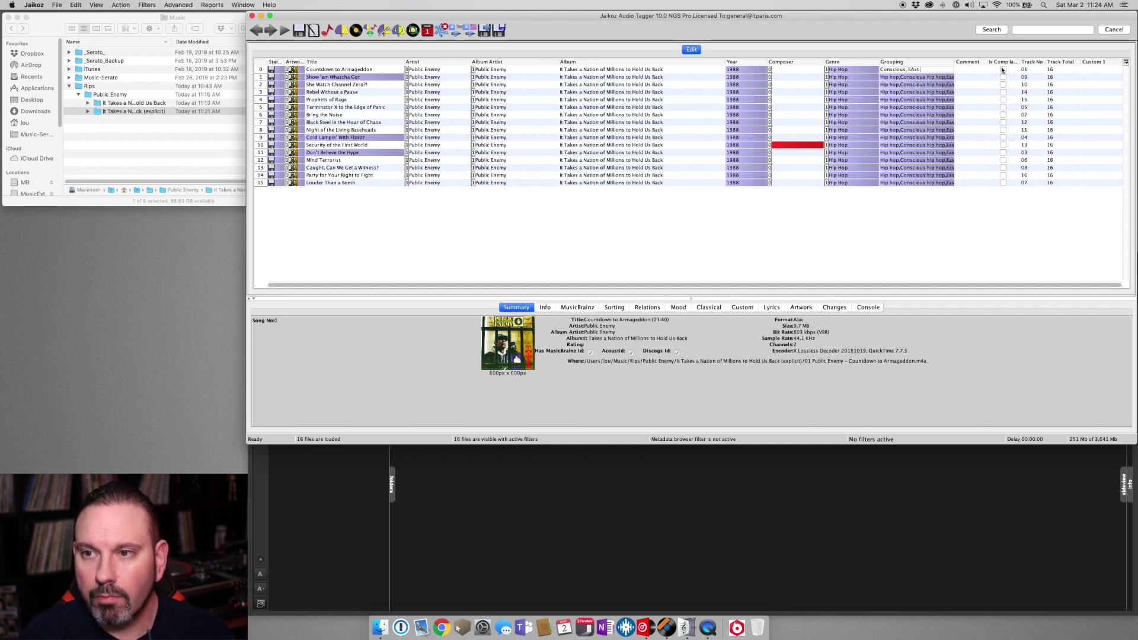
type("st Coast,")
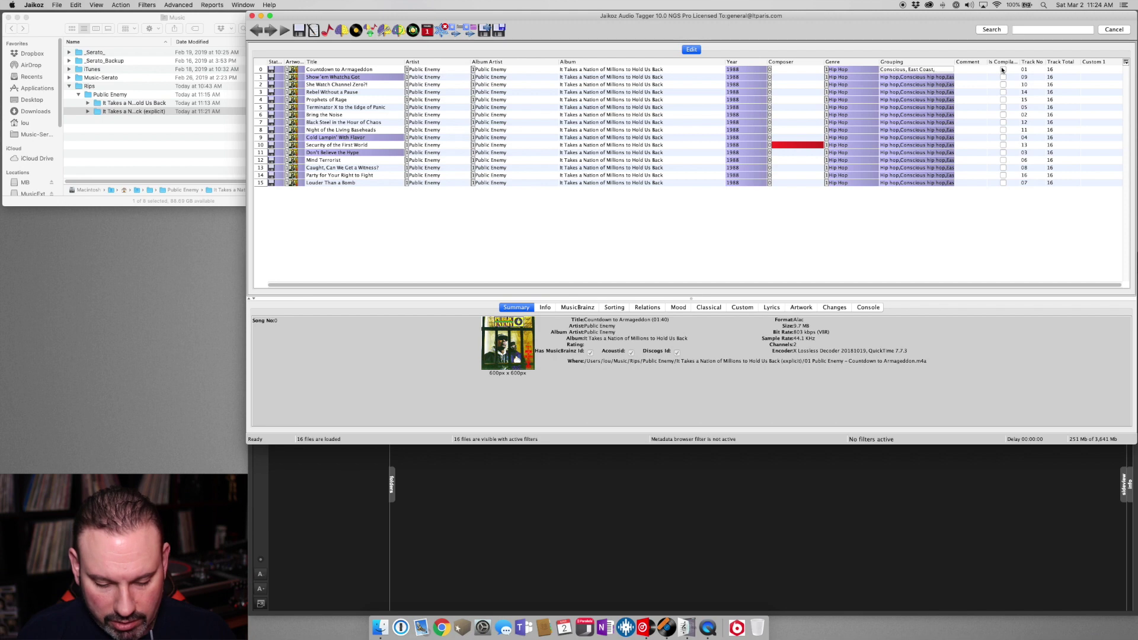
type(" Golden A")
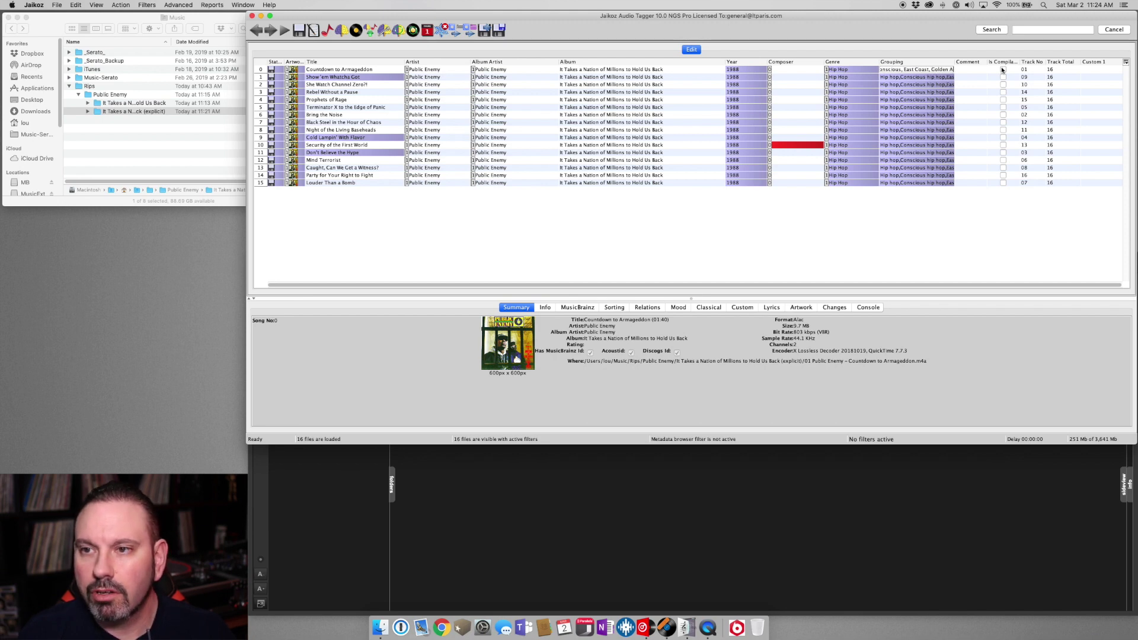
key("Return")
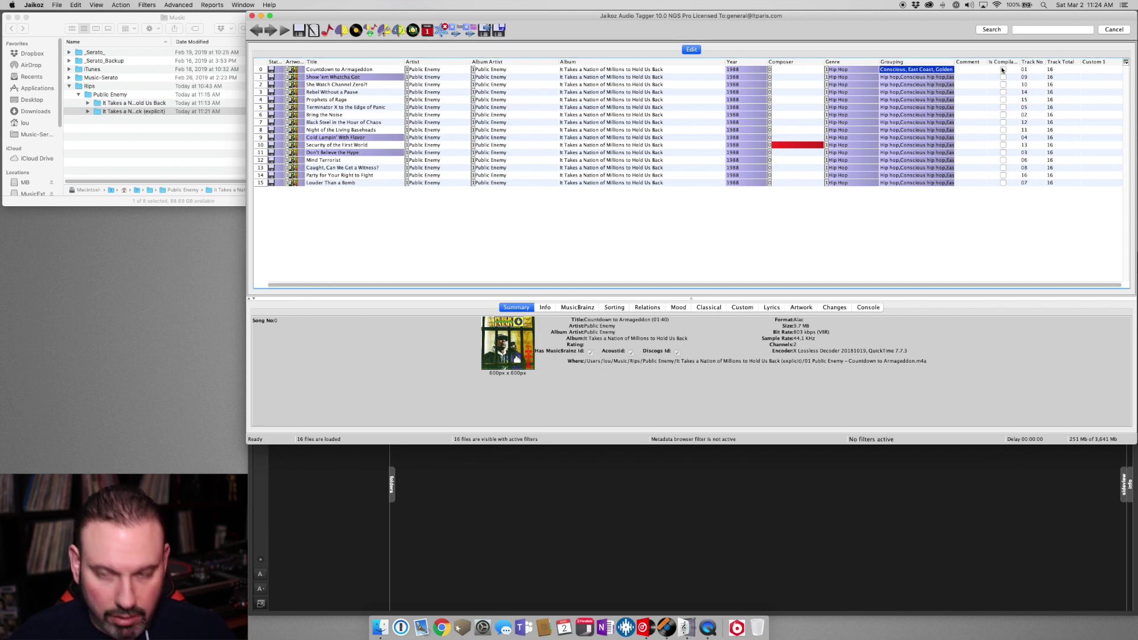
left_click(912, 183, "shift")
key("super+d")
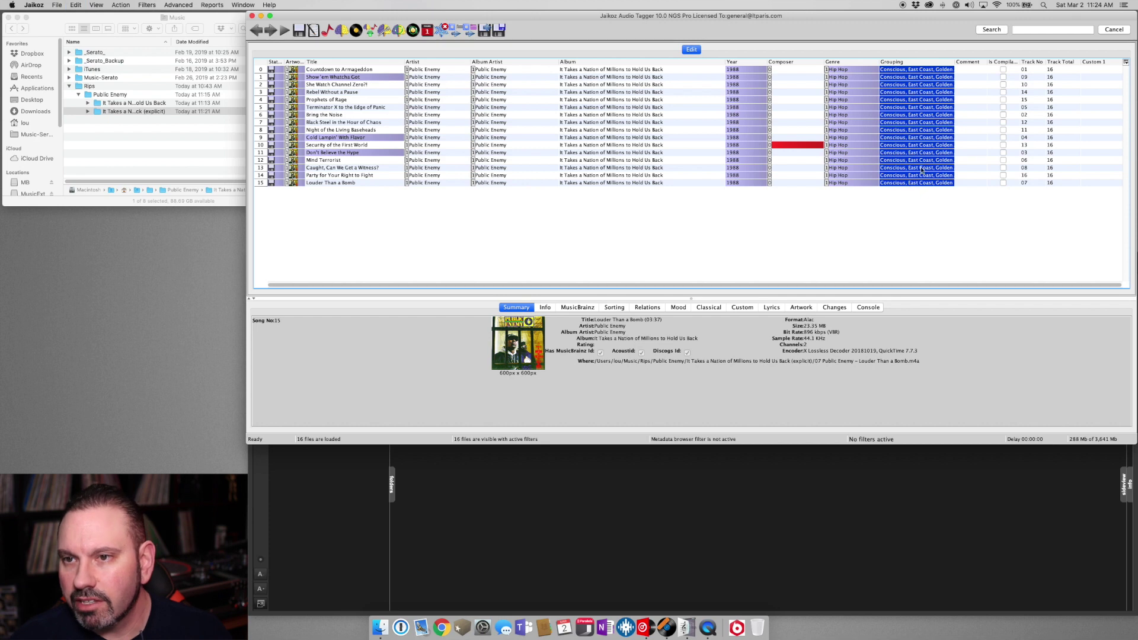
Enter PC as the Custom 1 value of the first track and apply it to all tracks down to "Louder Than a Bomb".
left_click(965, 70)
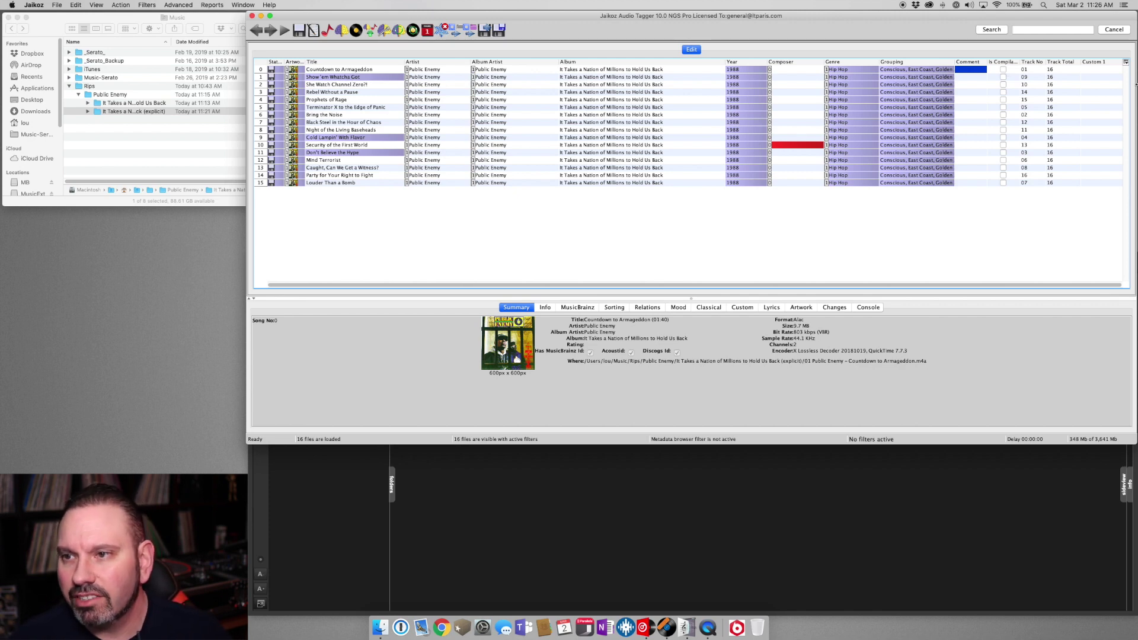
left_click(1108, 69)
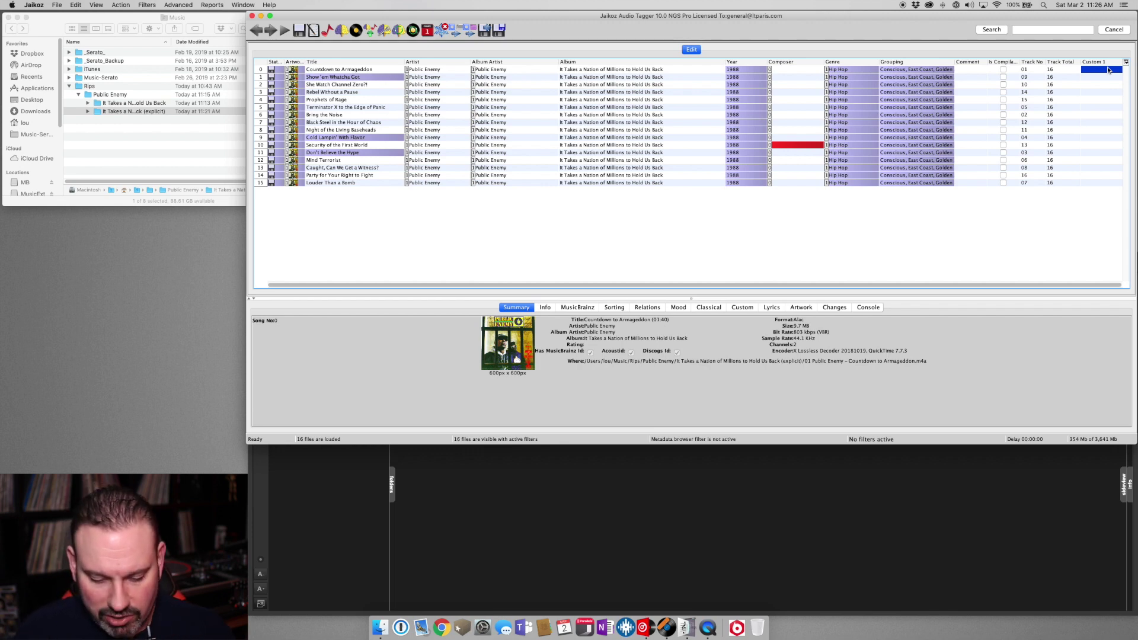
double_click(1107, 70)
type("PC")
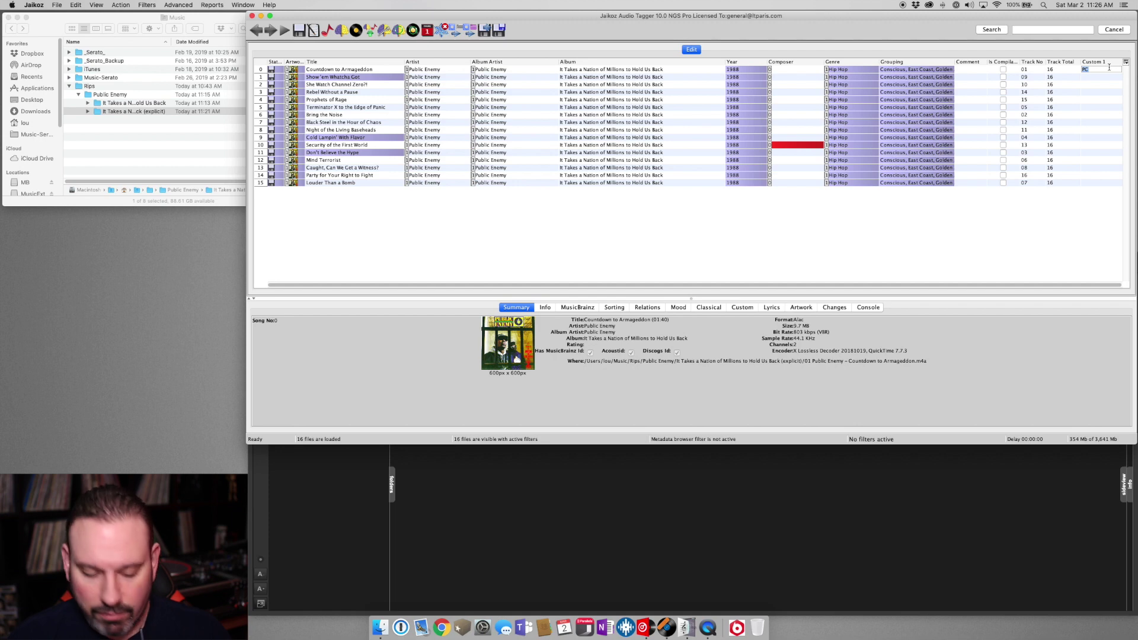
left_click(1103, 184, "shift")
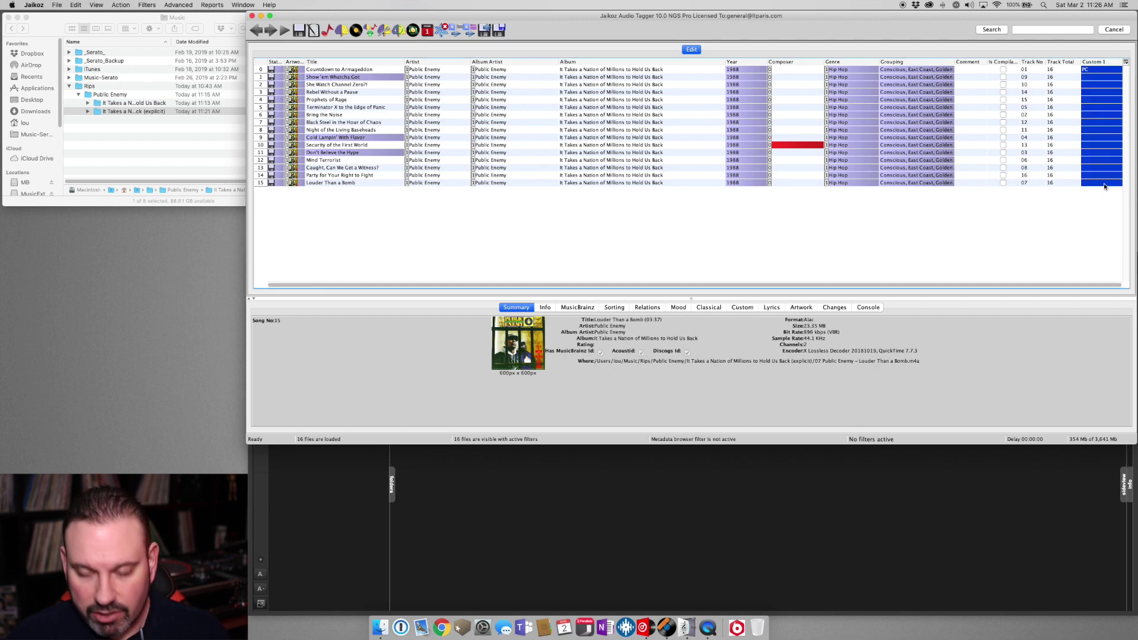
type("PC")
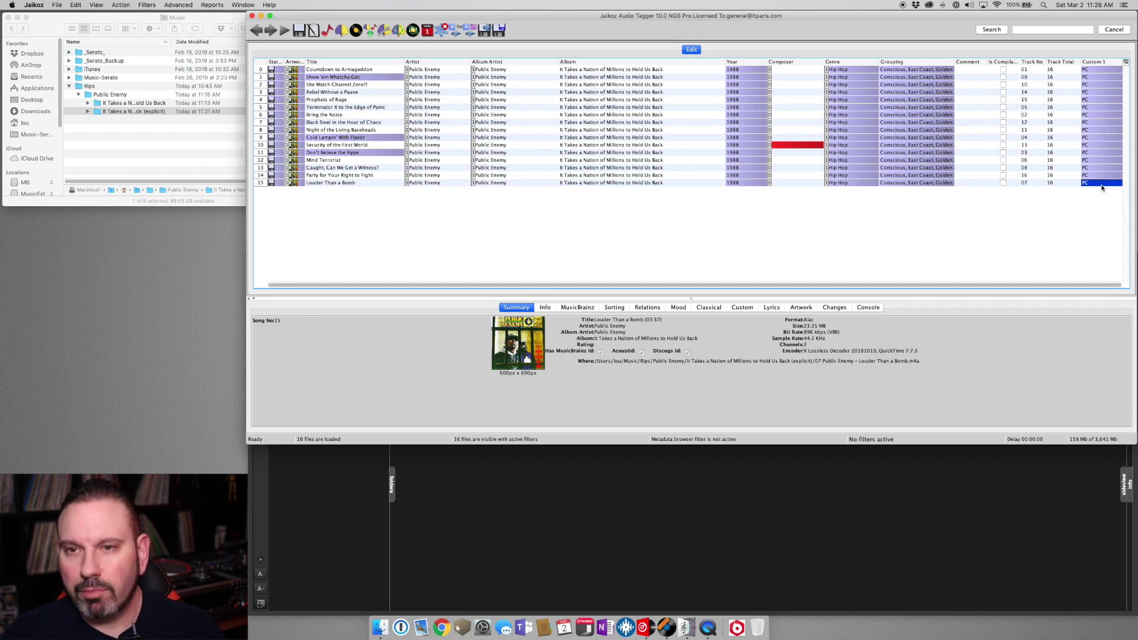
Set the Composer of "Countdown to Armageddon" to XPL and fill it down through all the album's tracks.
double_click(794, 71)
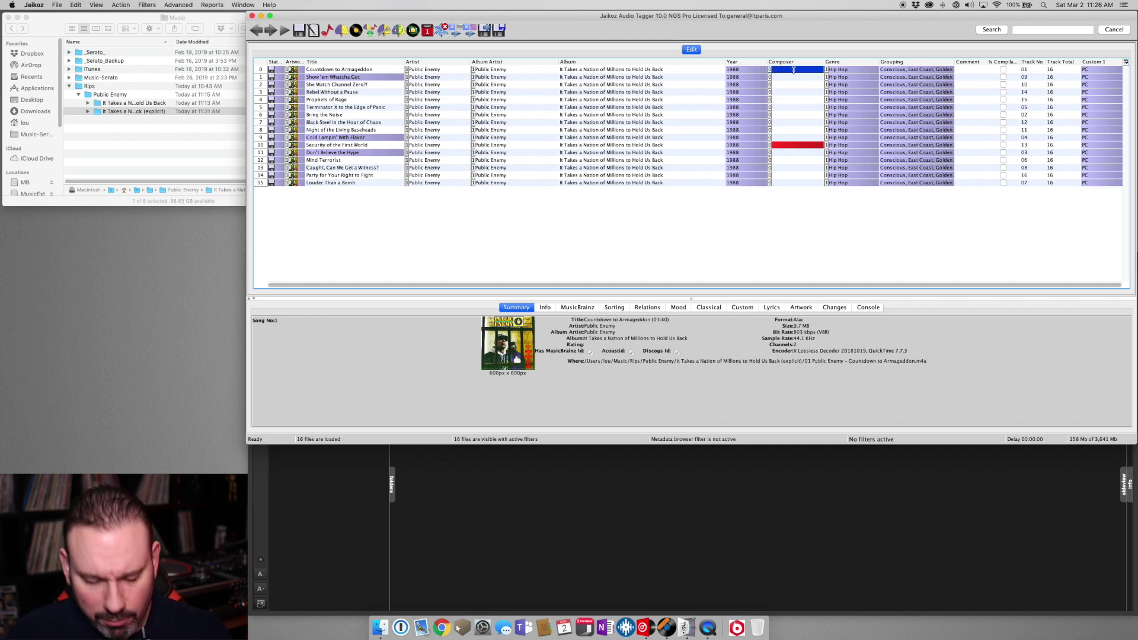
type("XPL")
key("Return")
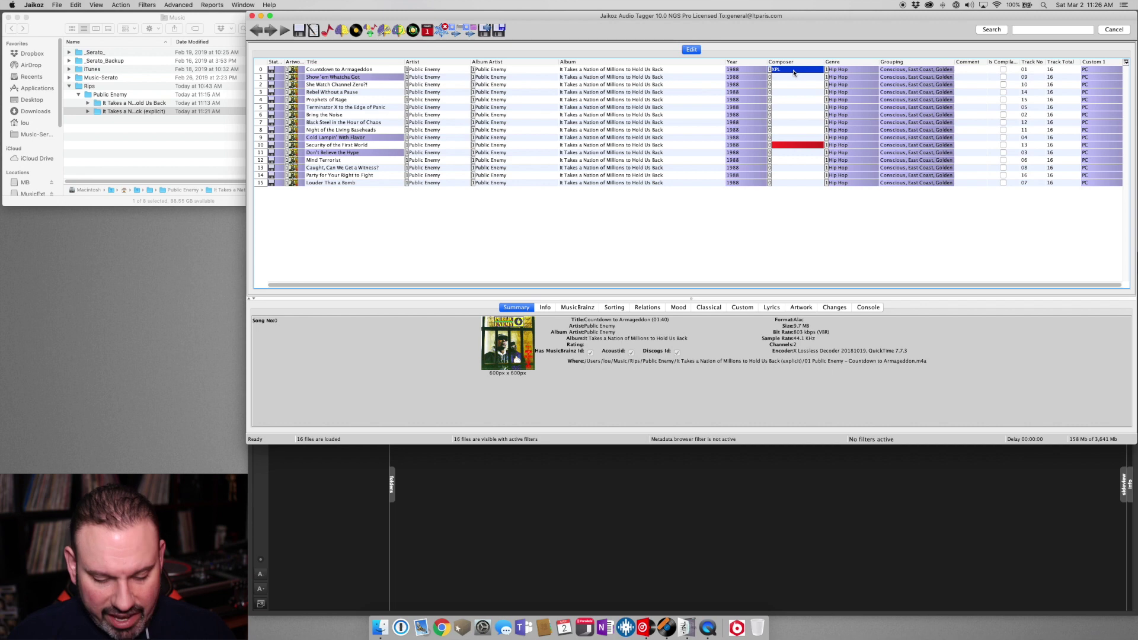
left_click(793, 184, "shift")
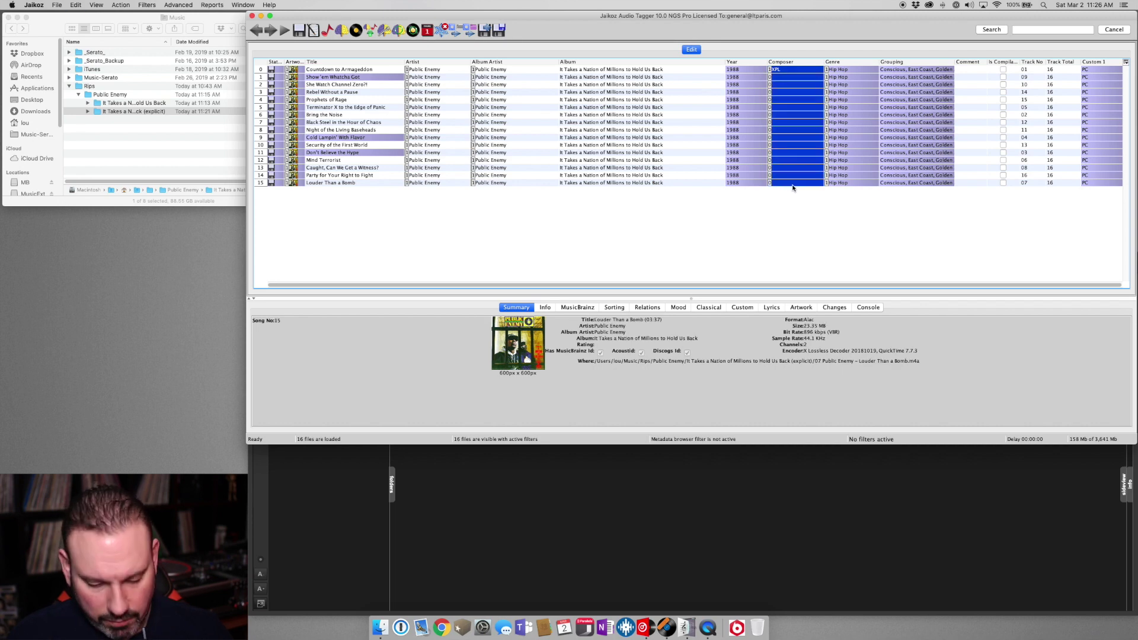
key("super+d")
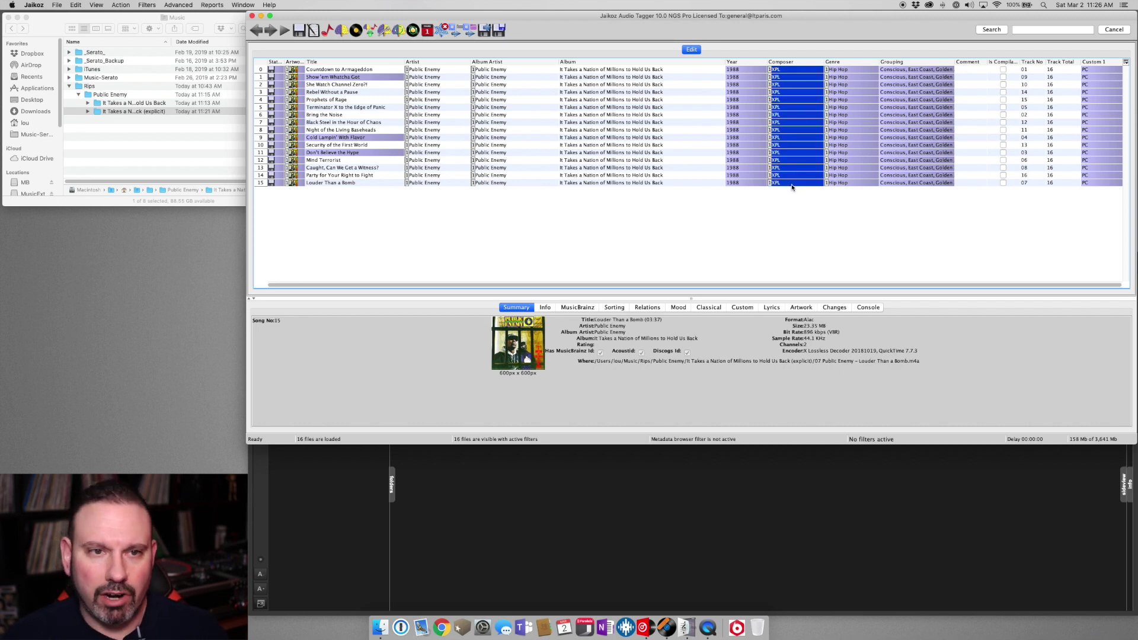
Add "(explicit)" to the end of every track title in the album.
left_click(379, 69)
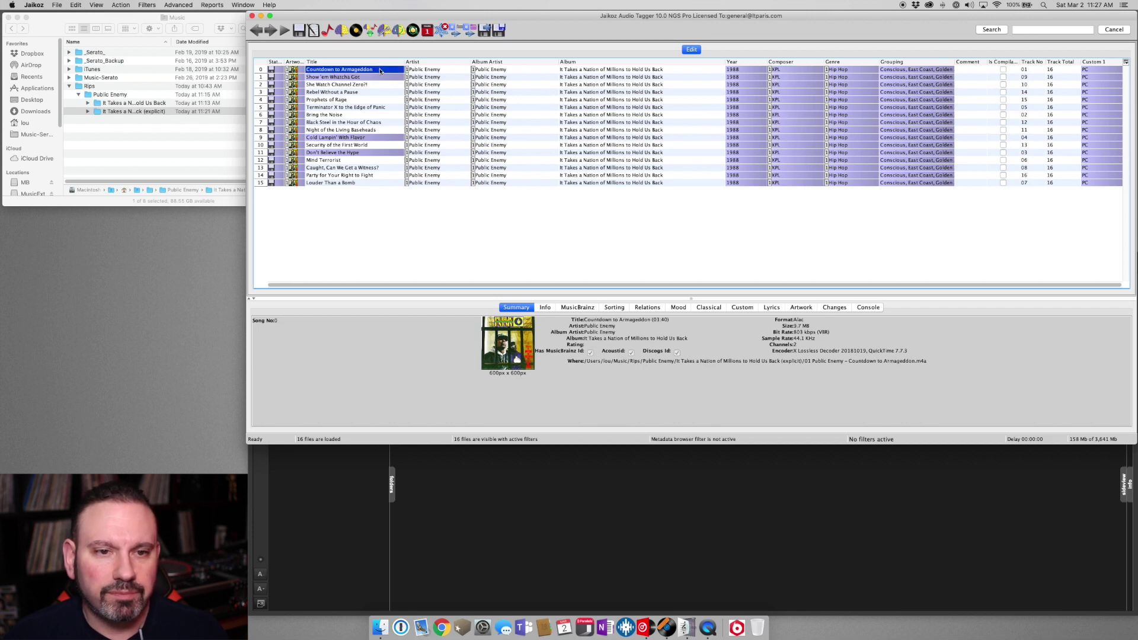
left_click(365, 181, "shift")
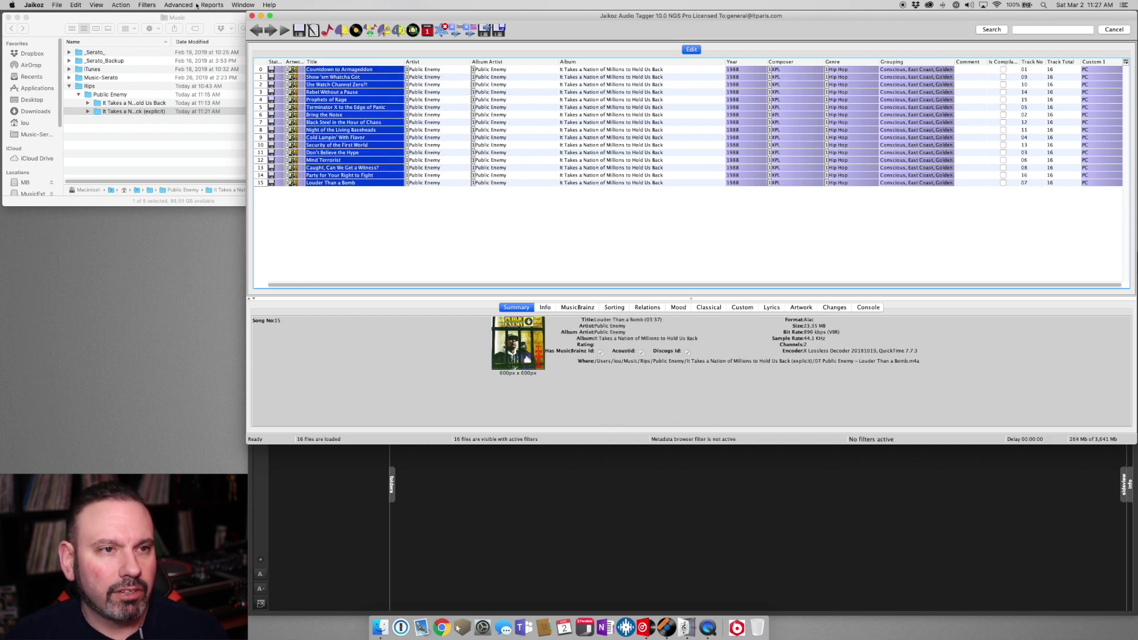
left_click(77, 5)
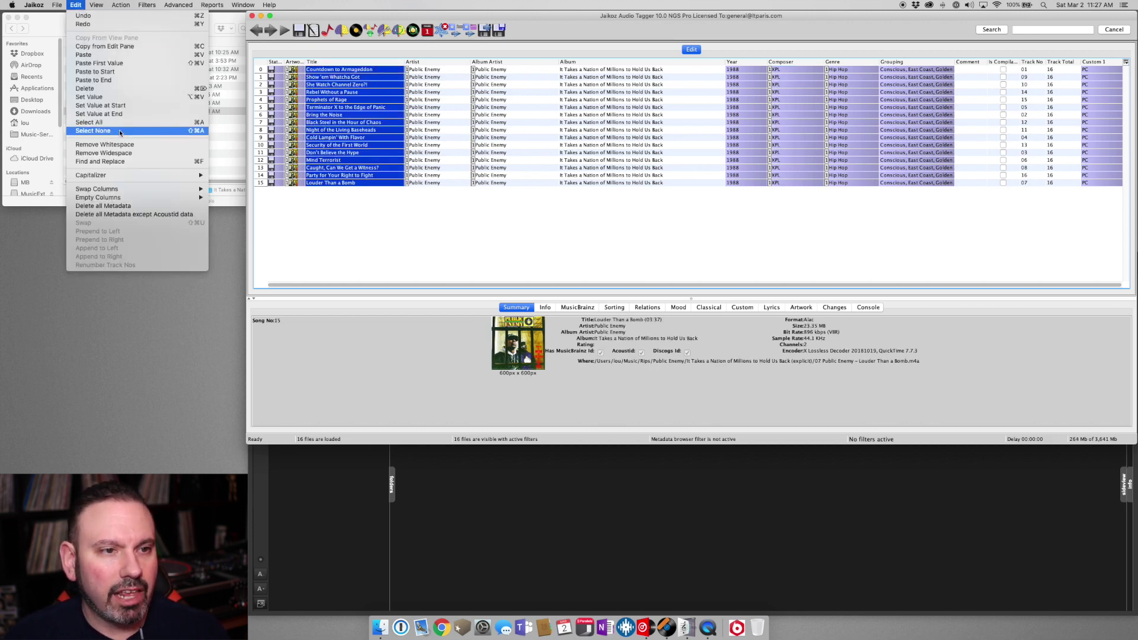
left_click(123, 114)
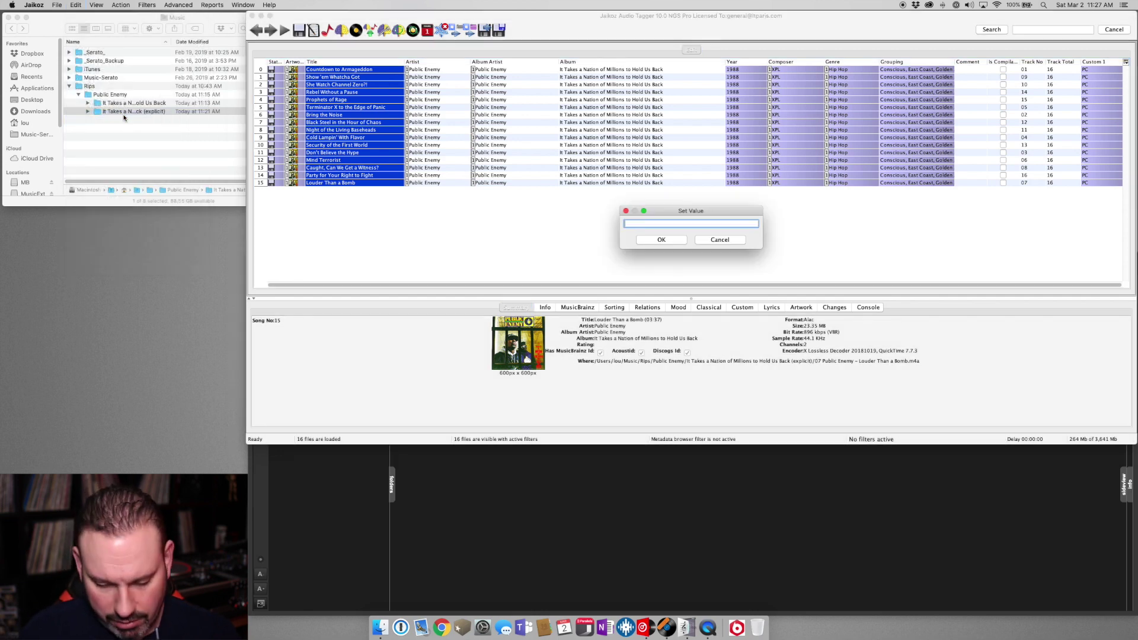
type("(explicit)")
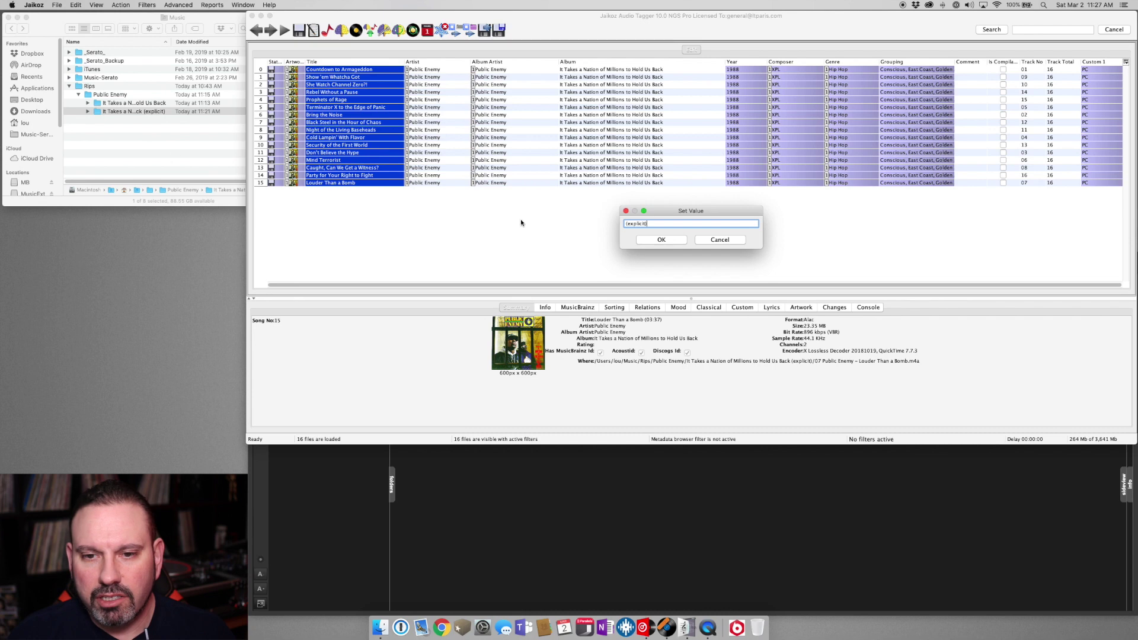
left_click(640, 239)
left_click(497, 159)
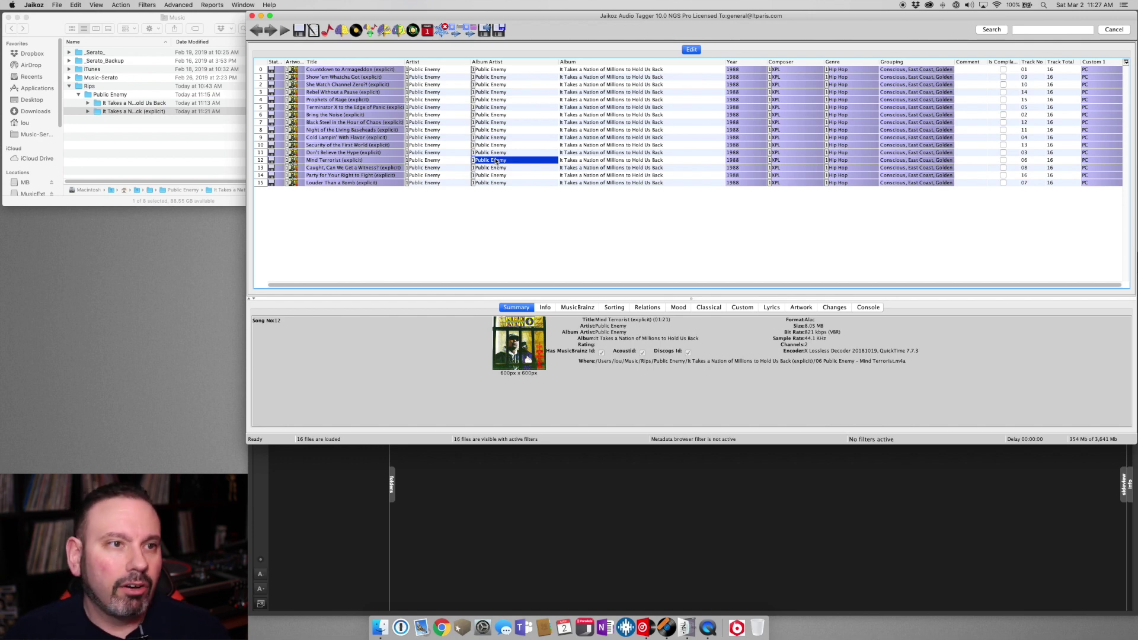
Open the Jaikoz preferences and review which metadata columns are visible in the track table.
left_click(34, 4)
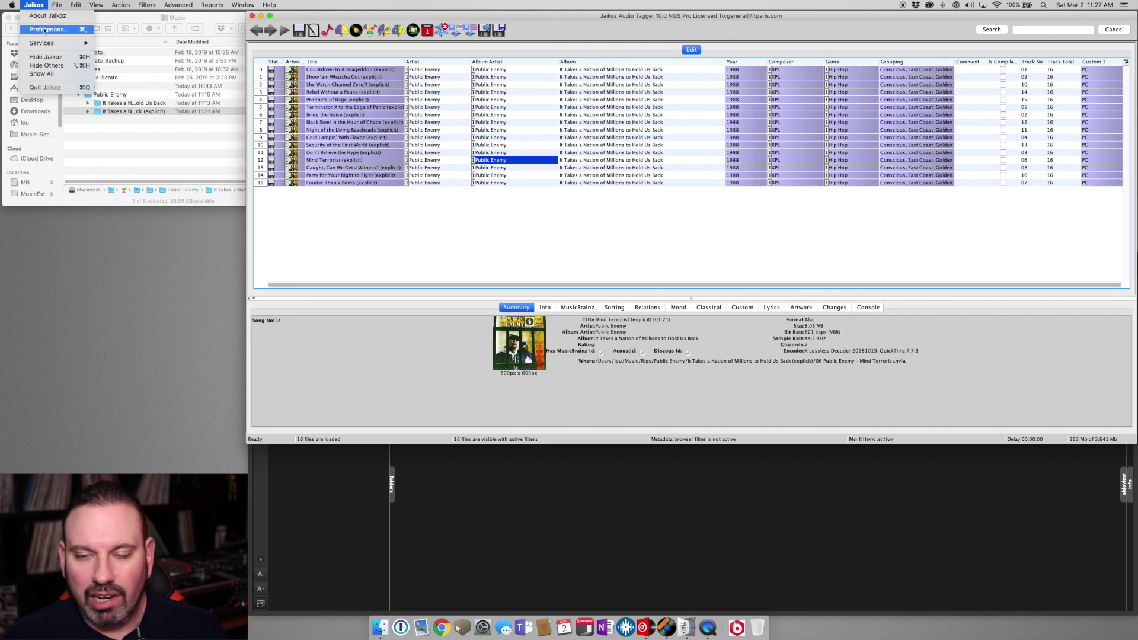
left_click(44, 30)
left_click_drag(494, 163, 529, 158)
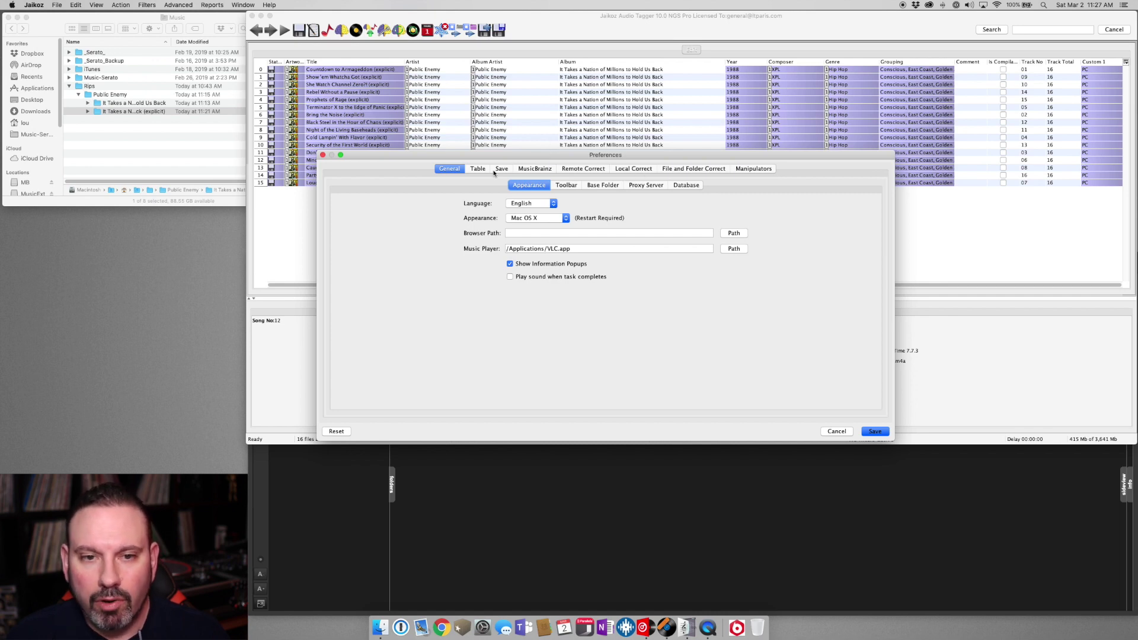
left_click(474, 168)
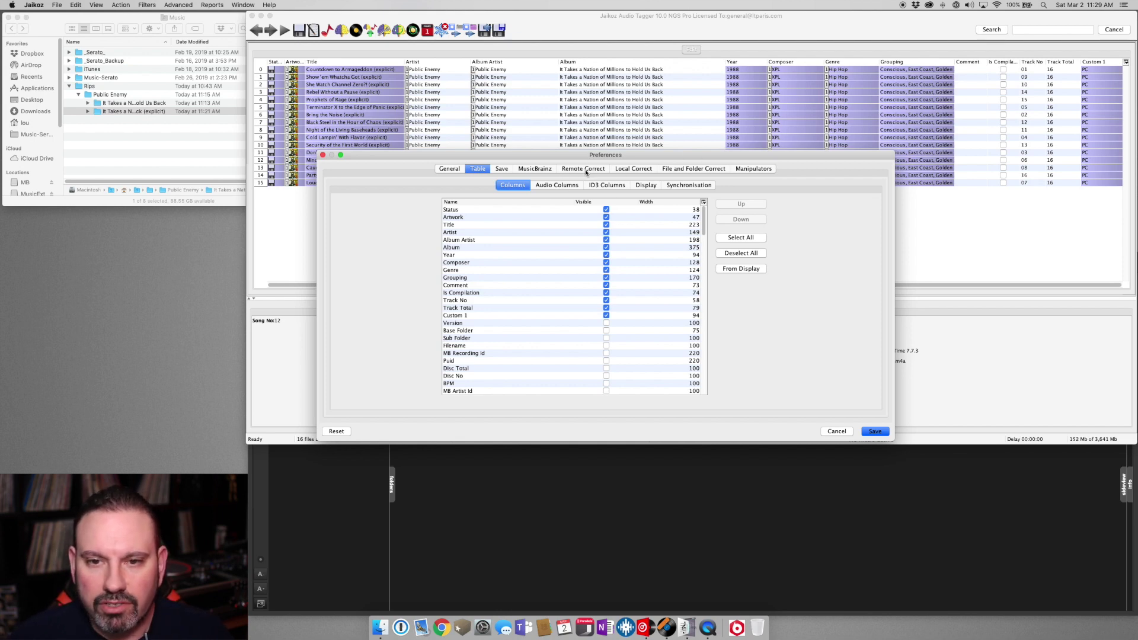
Examine the file and folder correction preferences, comparing the rename masks for folders and files built from metadata.
left_click(627, 169)
left_click(673, 169)
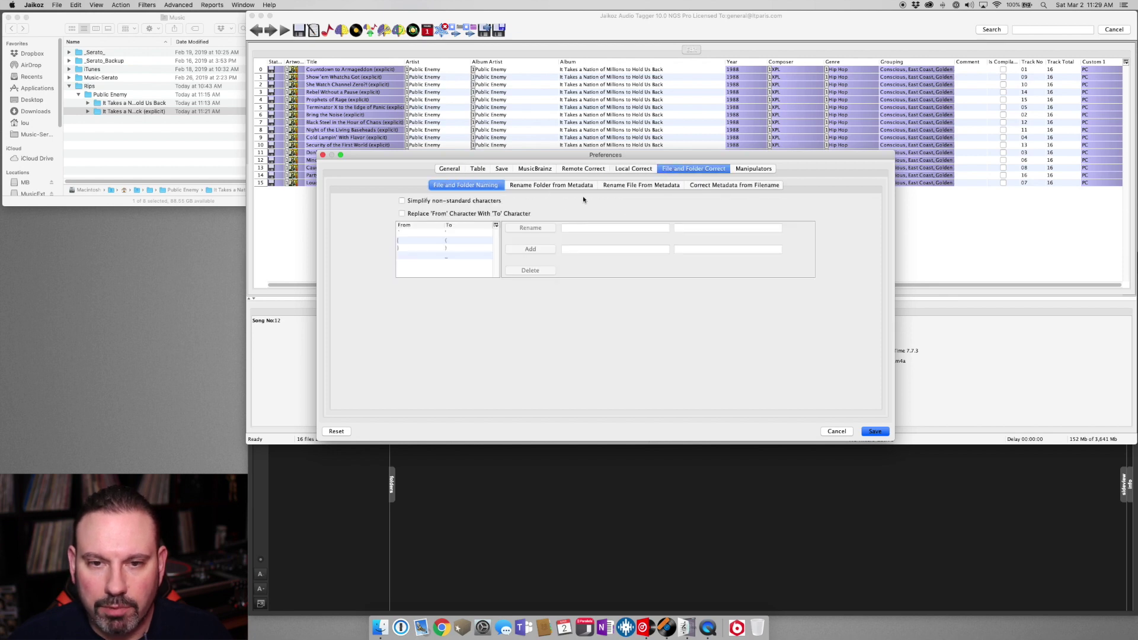
left_click(559, 185)
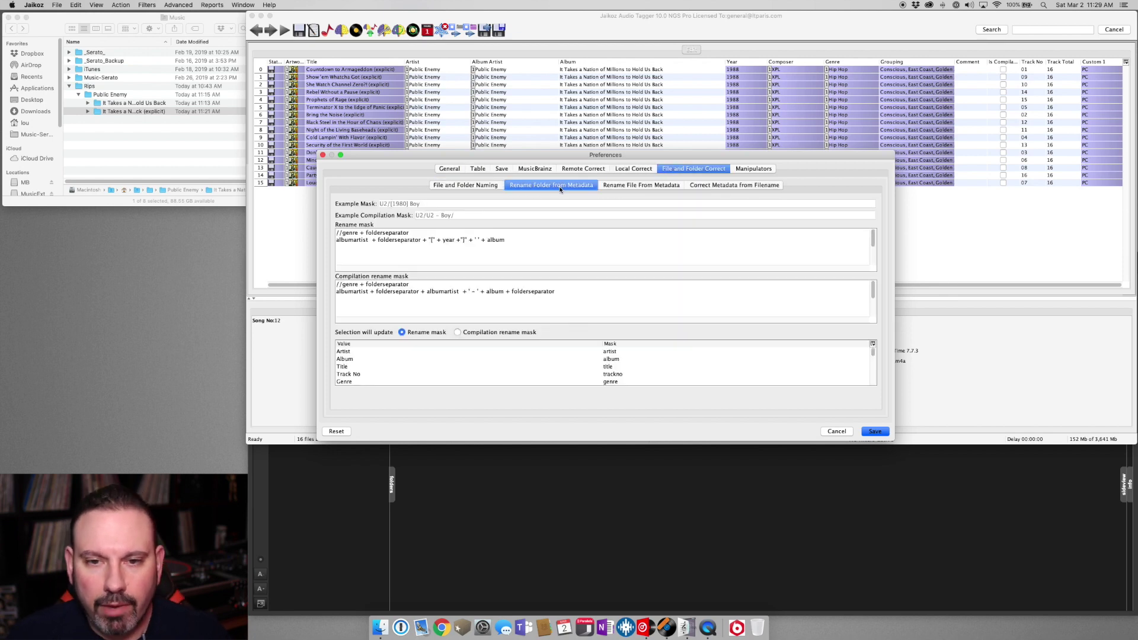
left_click(621, 186)
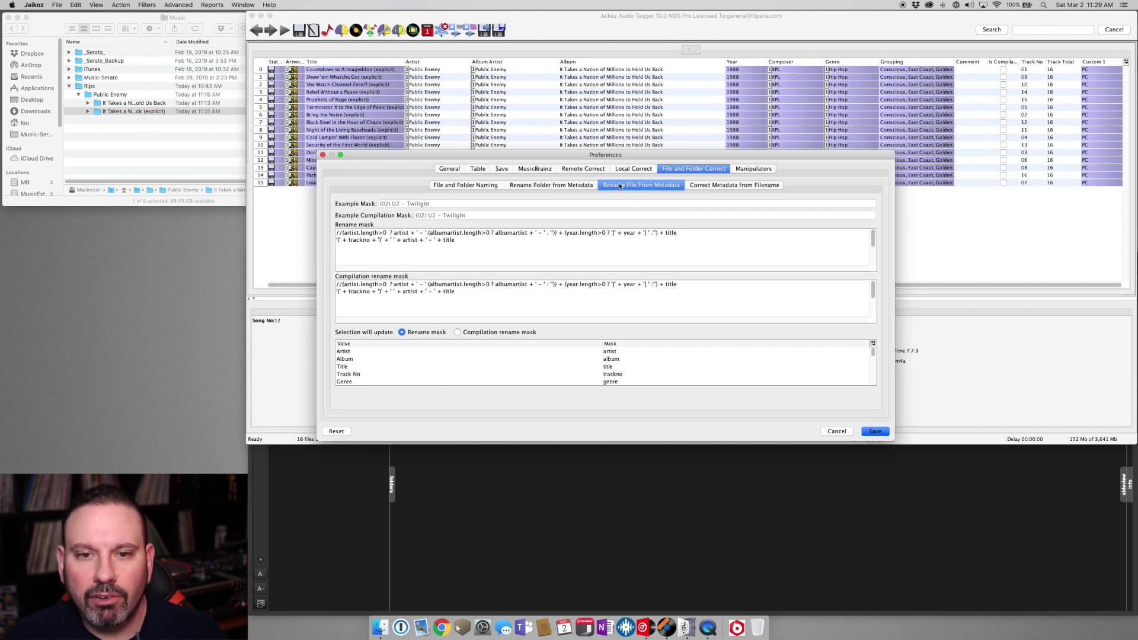
left_click(573, 185)
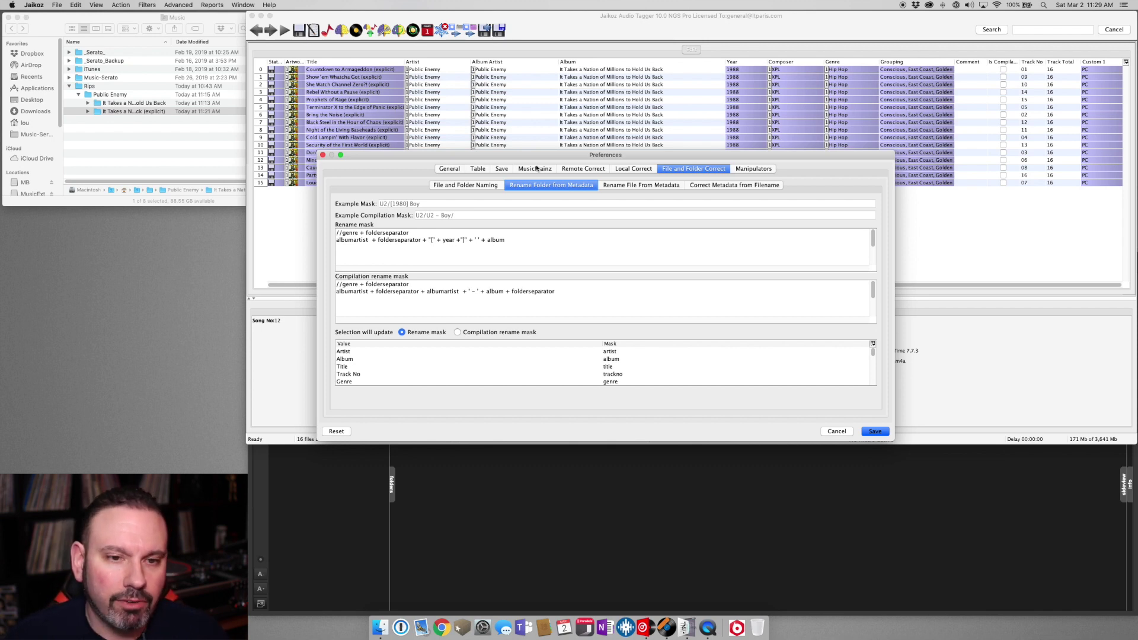
Examine the folder rename mask and the compilation rename mask, from the commented-out genre line to the year brackets, separators and album fields.
left_click_drag(409, 233, 345, 230)
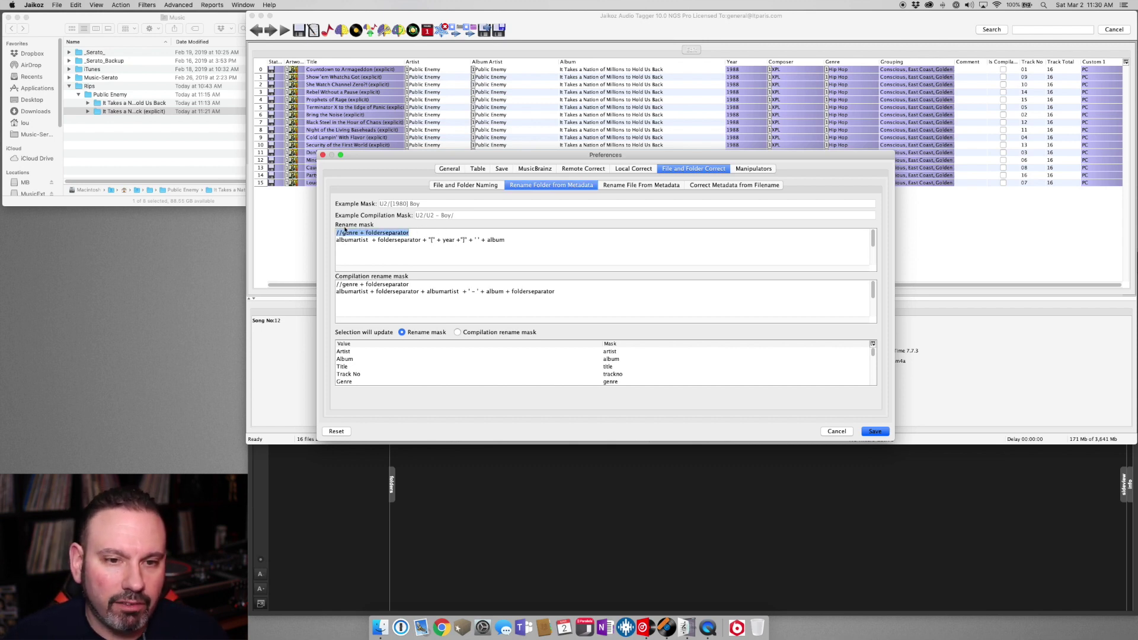
left_click(444, 240)
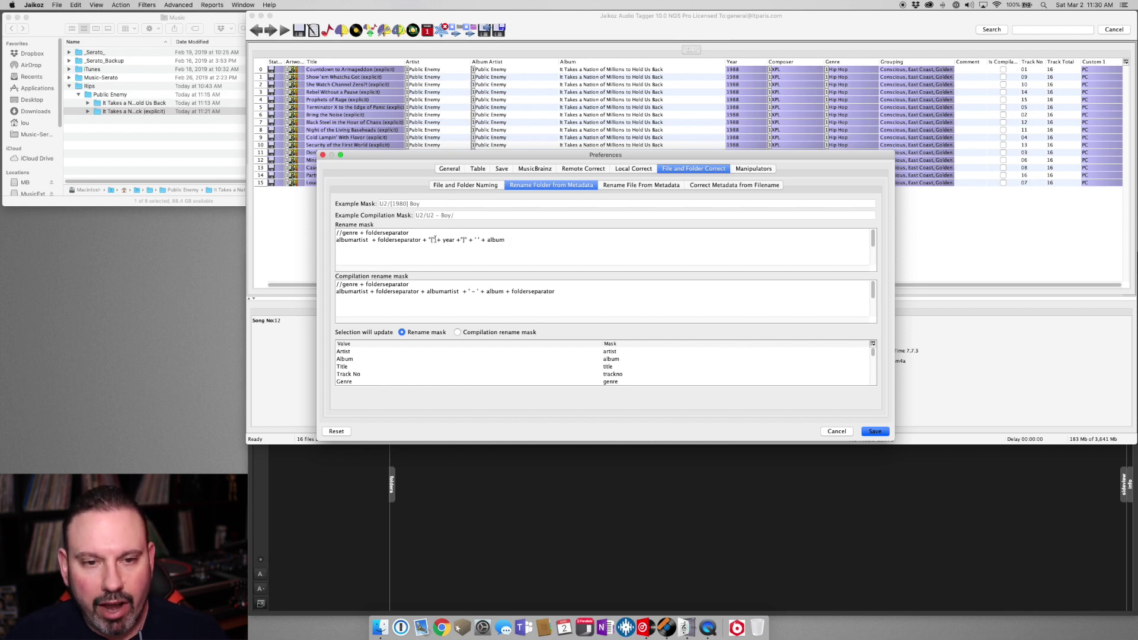
left_click_drag(432, 240, 437, 239)
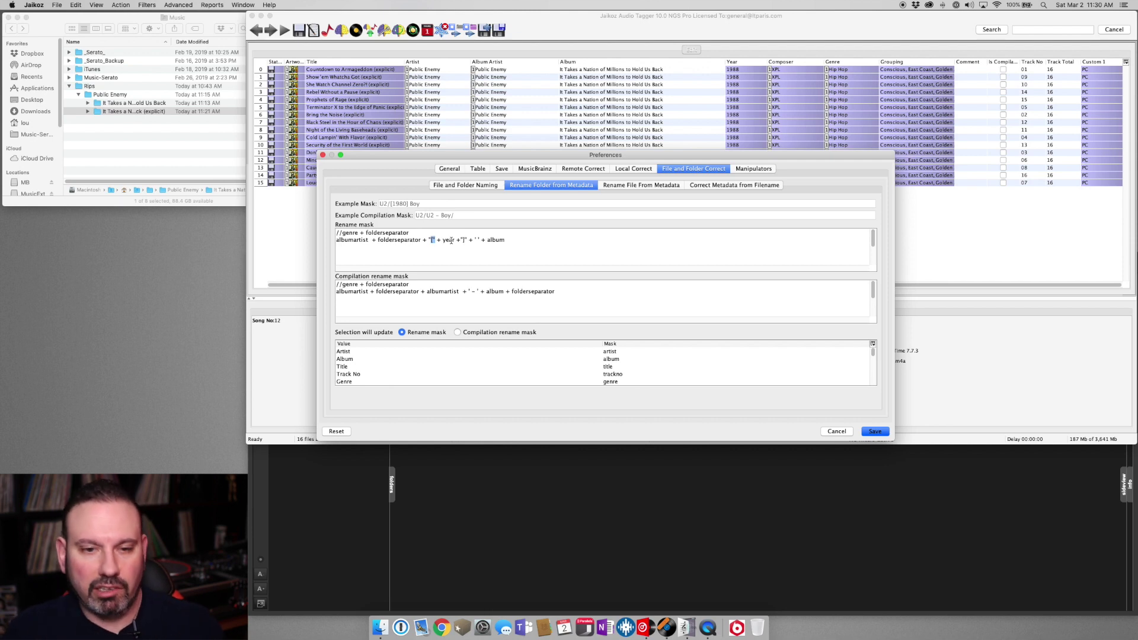
left_click(441, 241)
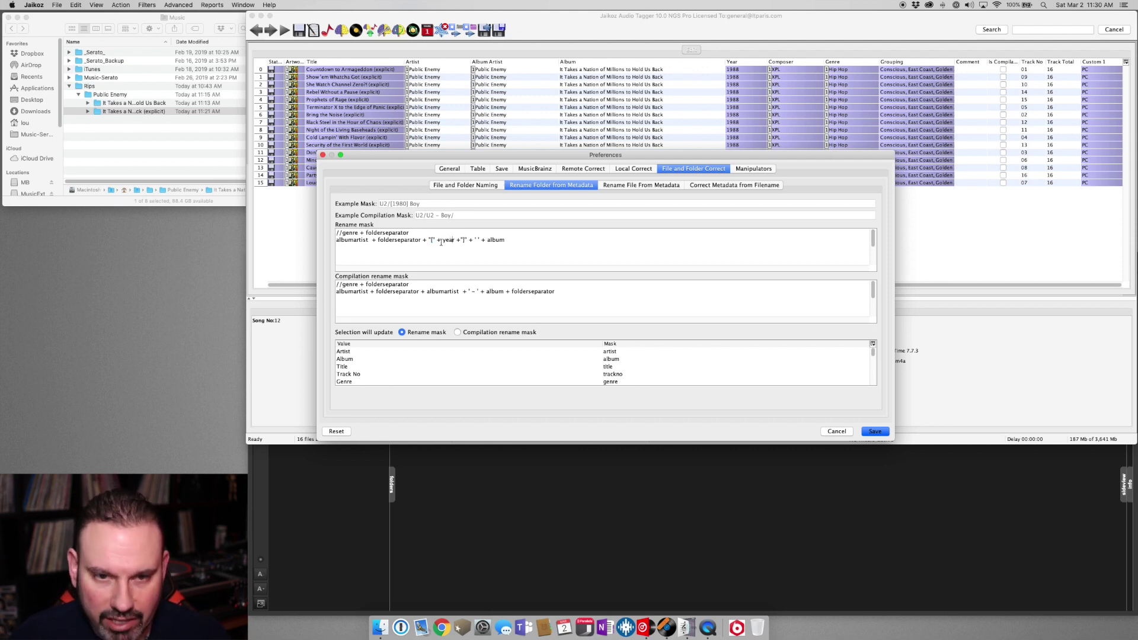
double_click(475, 240)
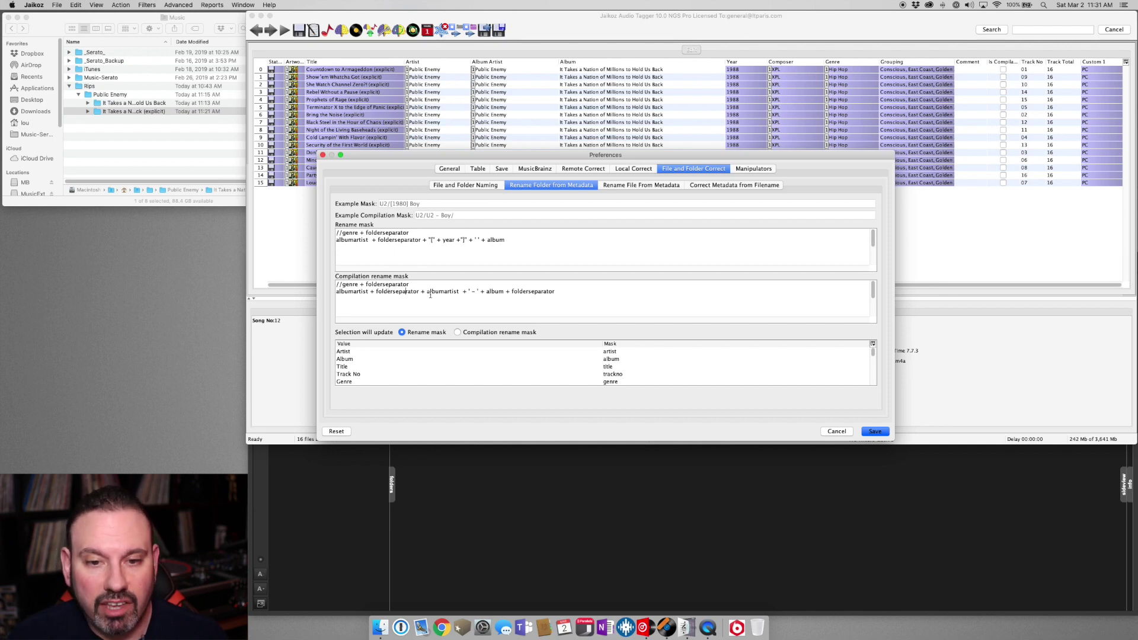
left_click(472, 292)
type("-")
left_click(573, 290)
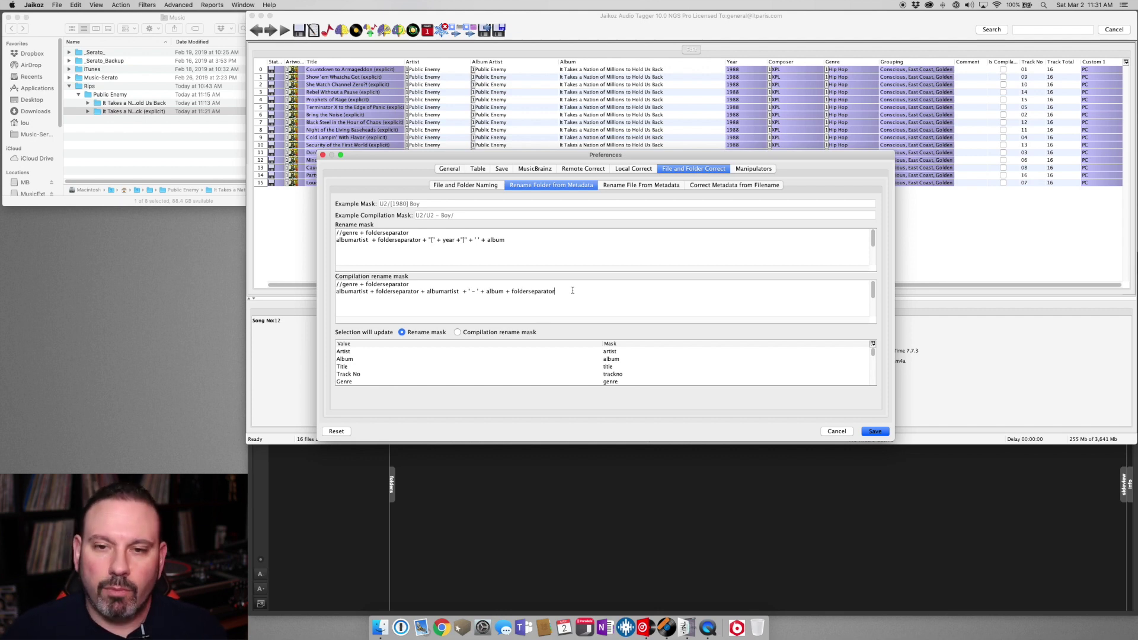
Review the masks for renaming files from metadata, covering track number, artist and title, and leave the preferences without saving.
left_click(626, 185)
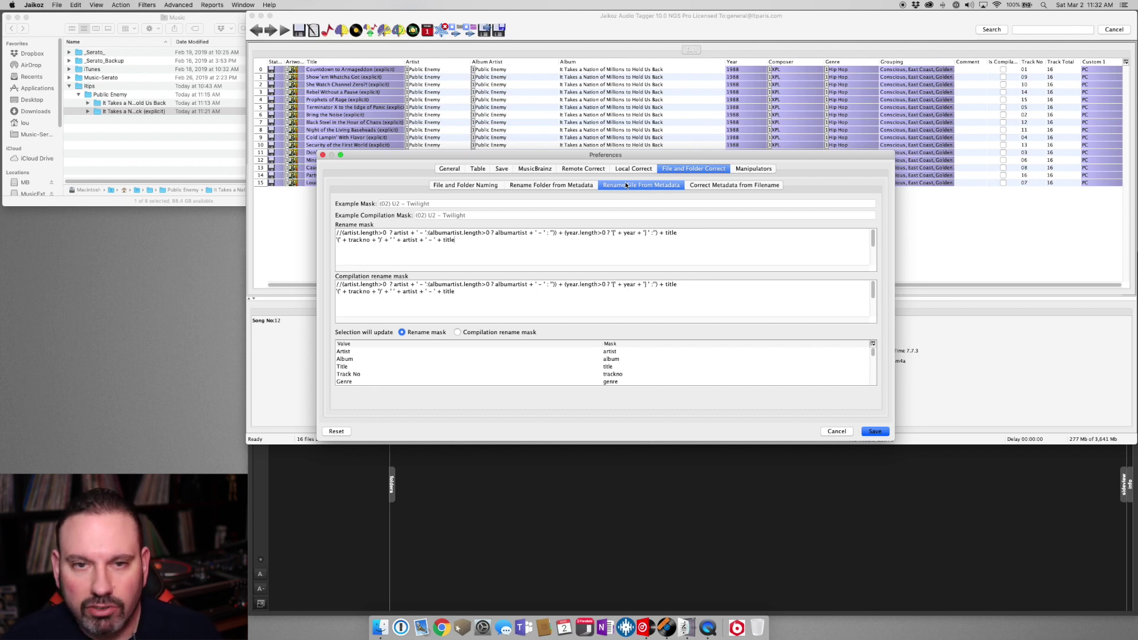
left_click_drag(451, 244, 331, 244)
left_click(379, 244)
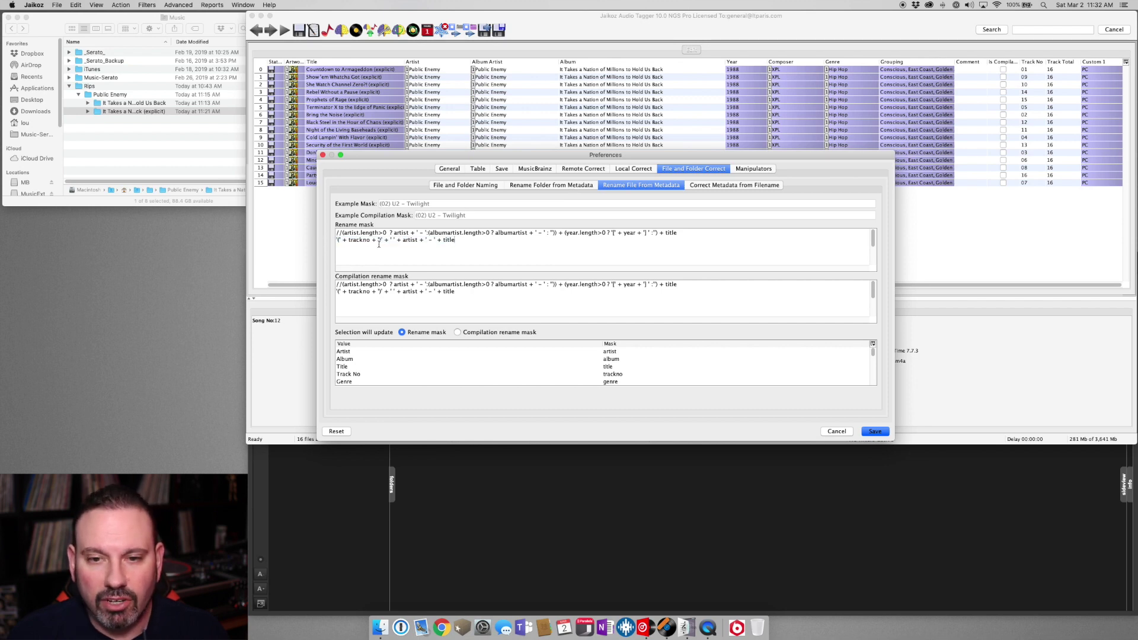
left_click(464, 243)
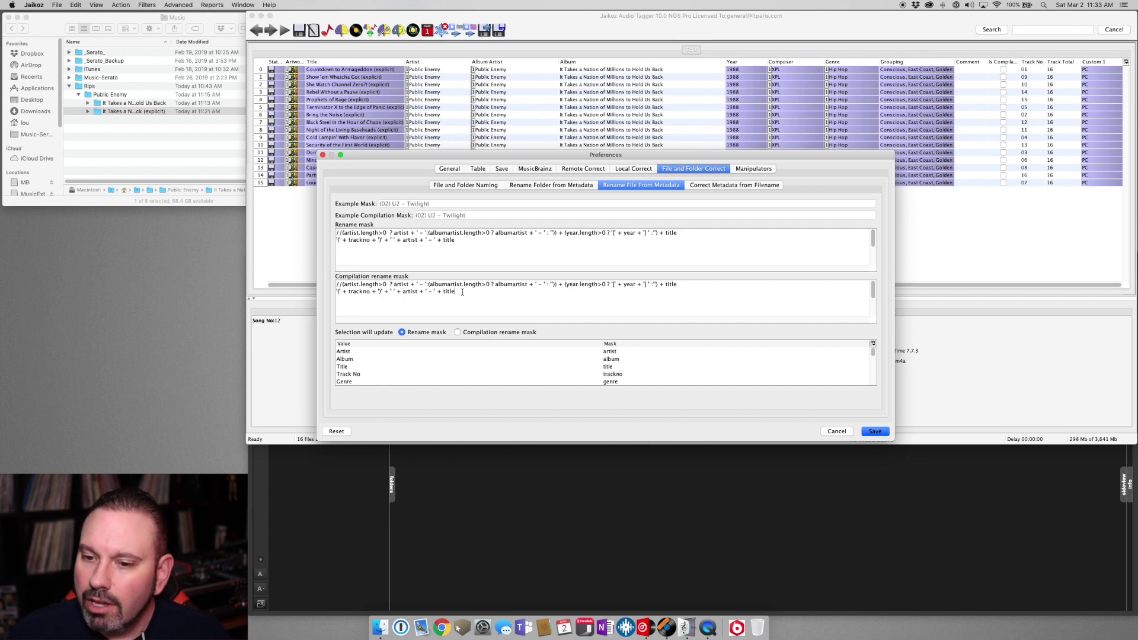
left_click(836, 431)
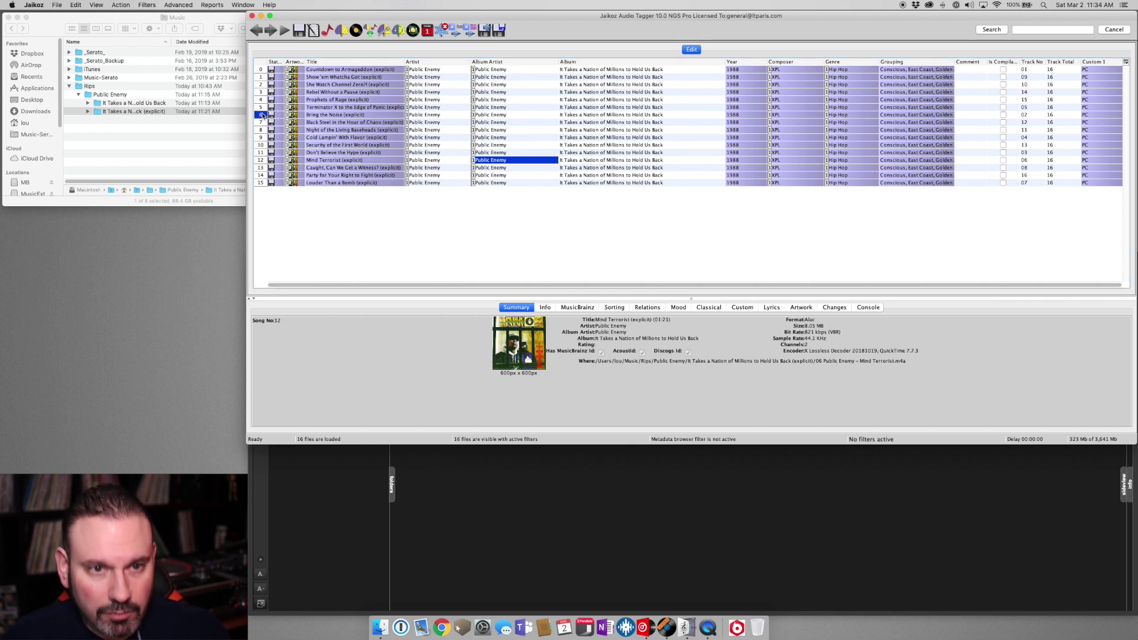
Rename the files and folders of all tracks from their metadata, and move them into the Music-FullAlbums-PC folder on the MusicExt drive.
key("super+a")
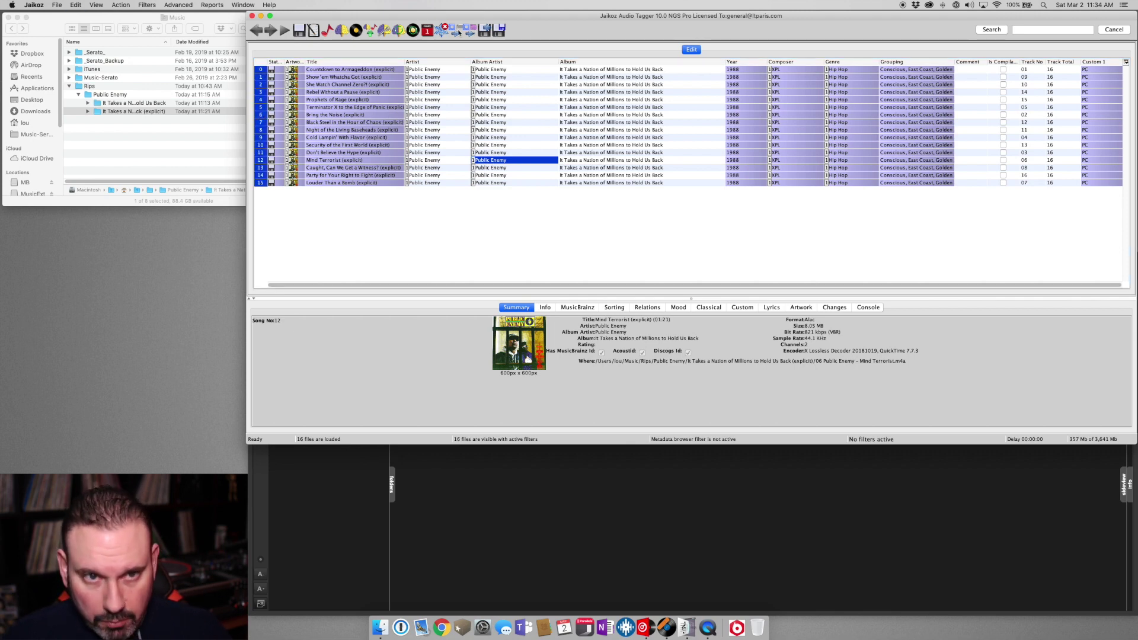
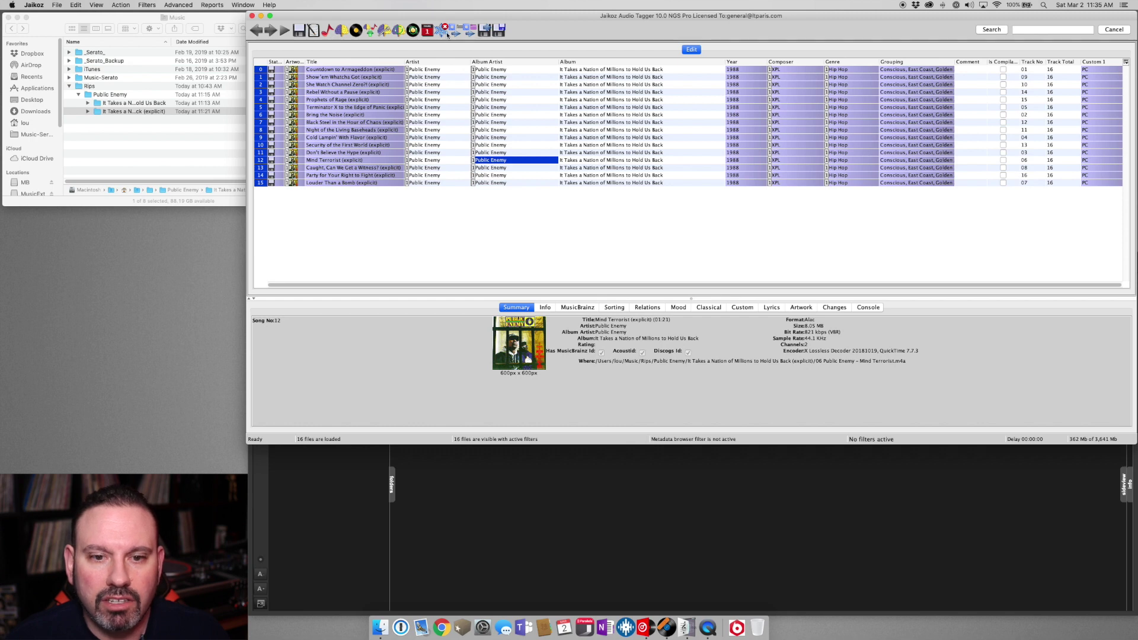
left_click(471, 28)
left_click(484, 30)
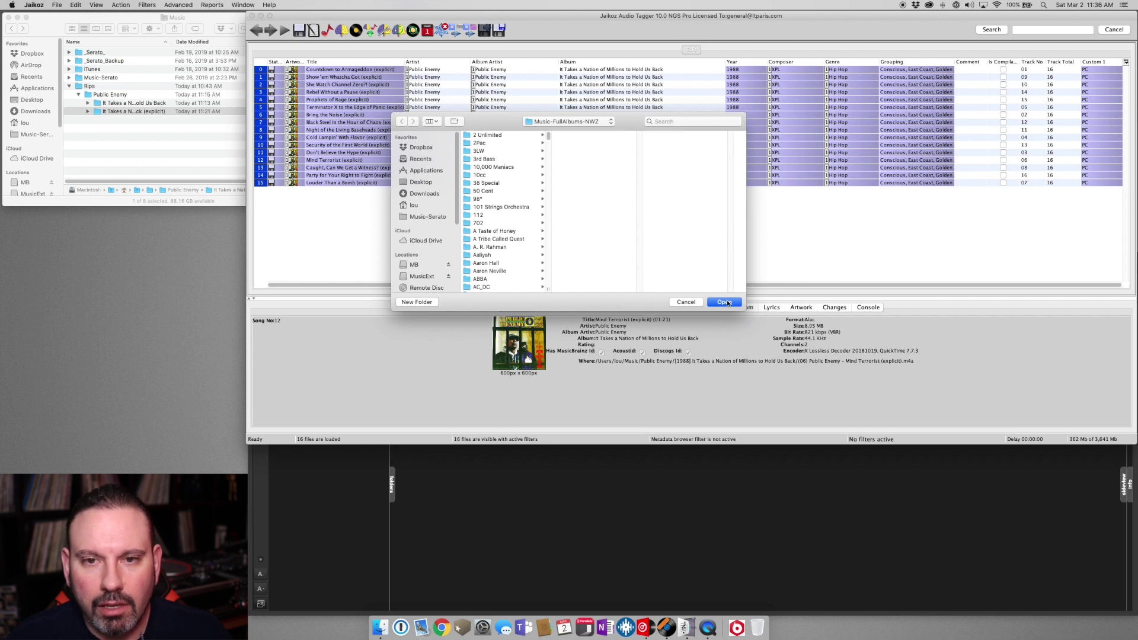
left_click(599, 125)
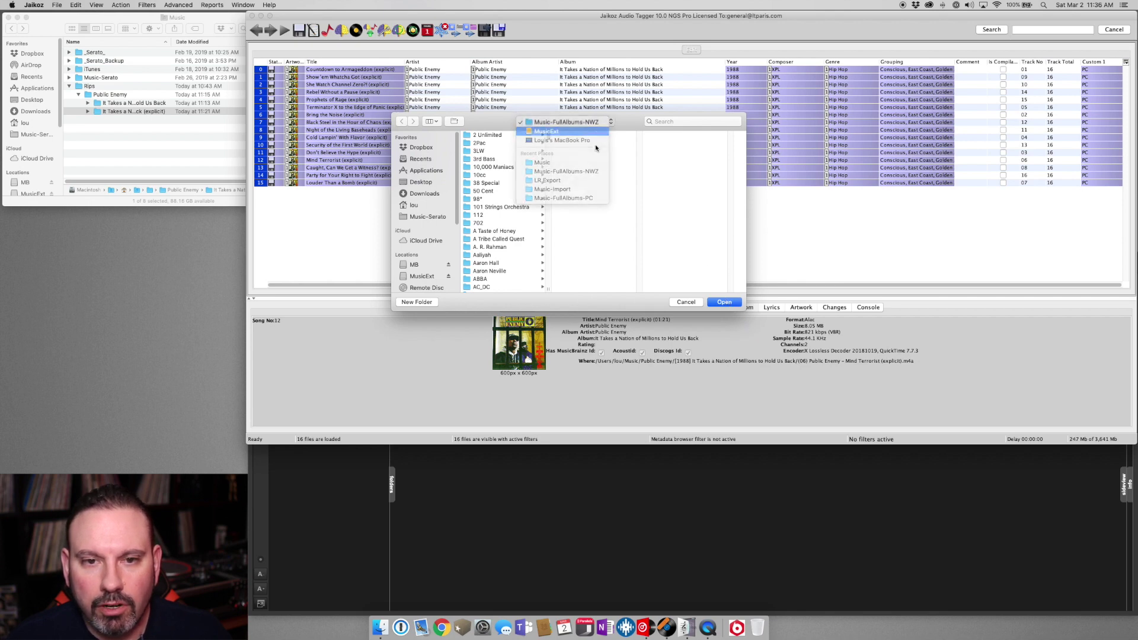
left_click(551, 132)
left_click(522, 160)
key("Return")
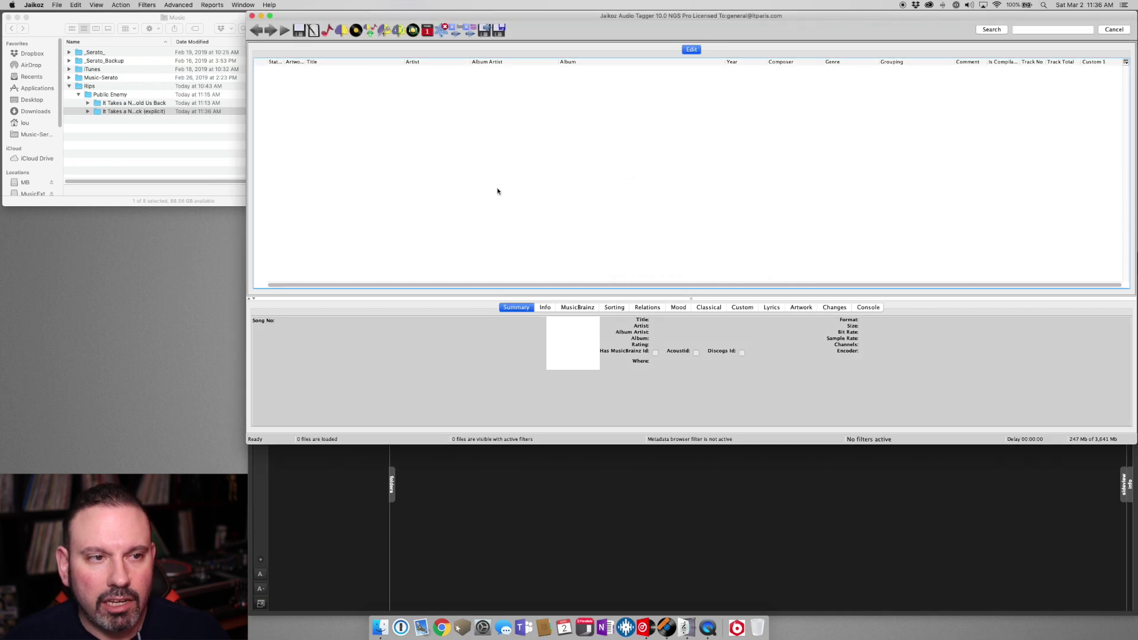
Load the remaining "It Takes a Nation of Millions to Hold Us Back" album folder into Jaikoz, and close the Finder window.
left_click(131, 119)
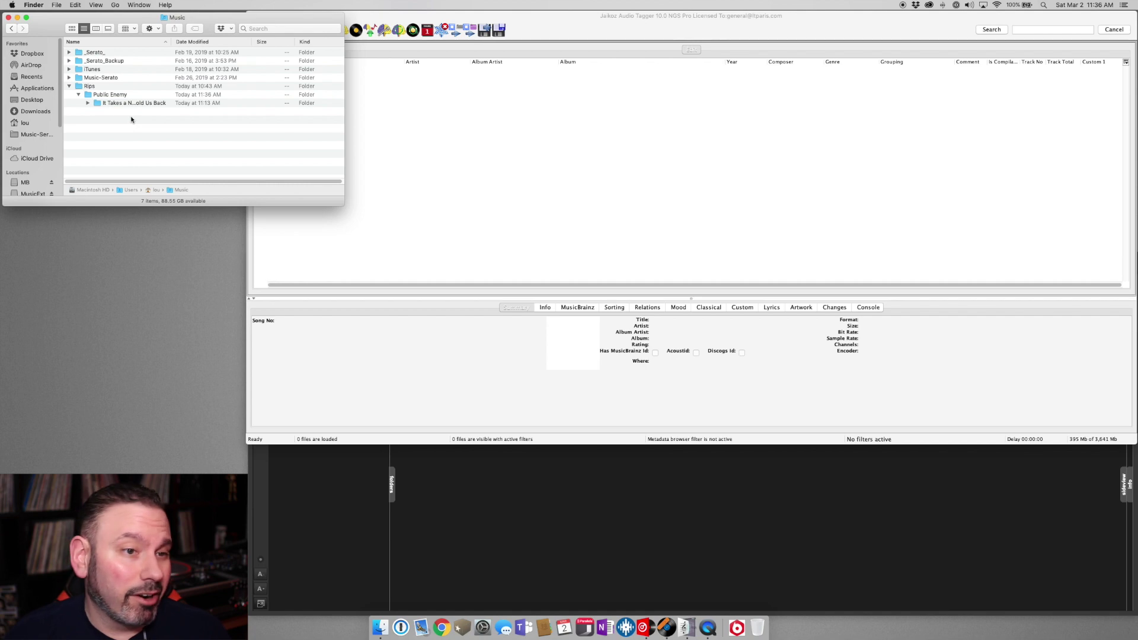
left_click_drag(113, 104, 598, 182)
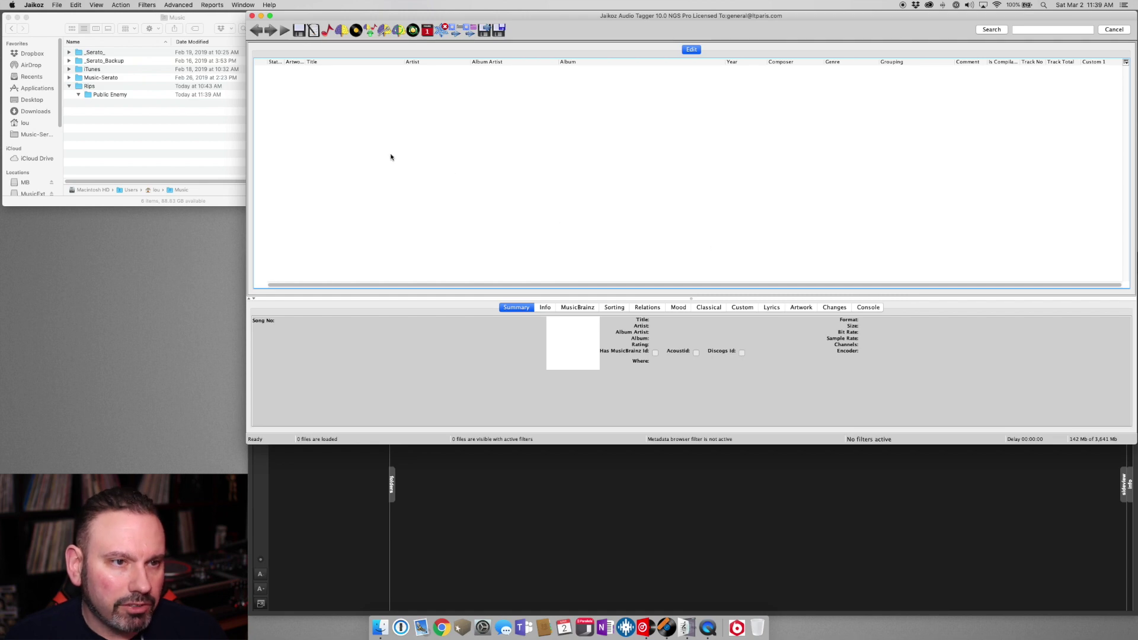
left_click(8, 17)
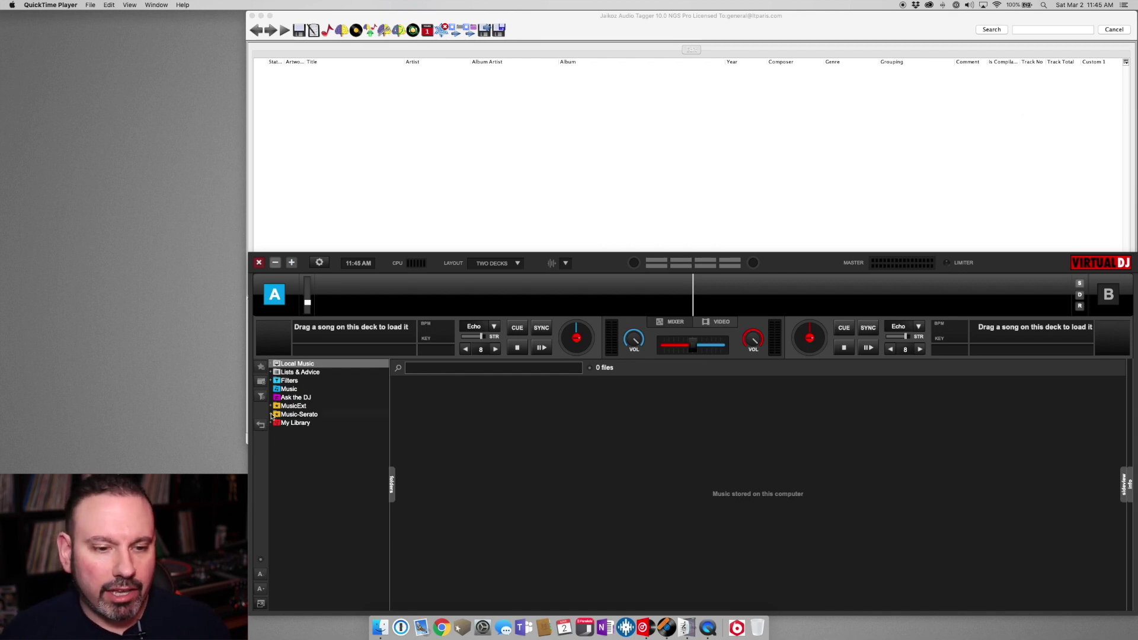
Switch to VirtualDJ and add the Music-FullAlbums-PC folder on MusicExt to the search database.
left_click(301, 415)
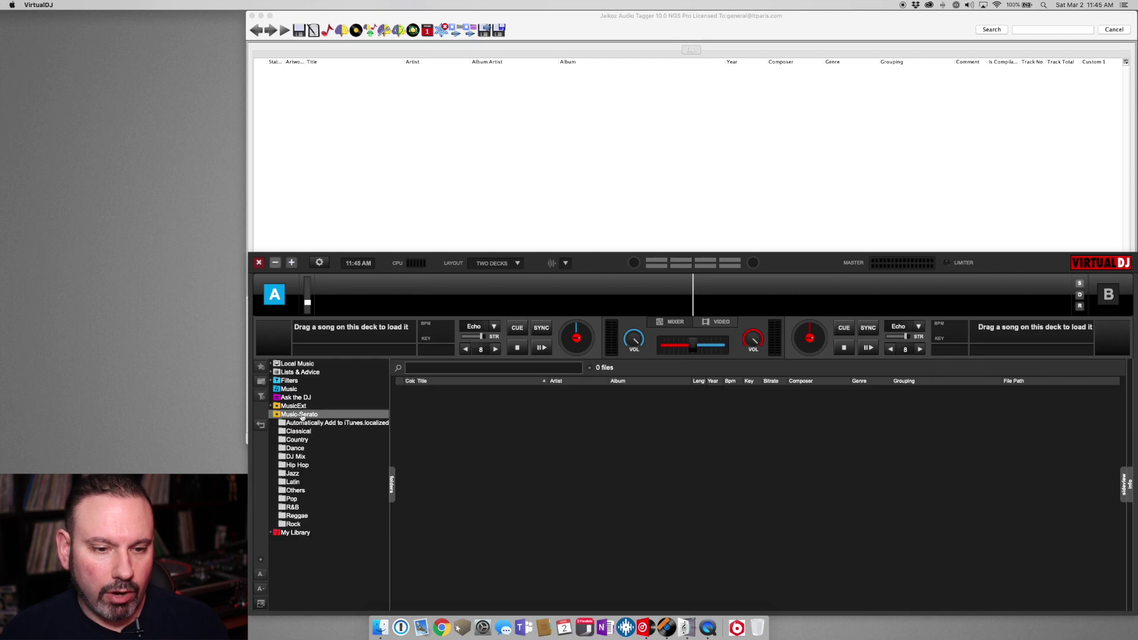
left_click(271, 414)
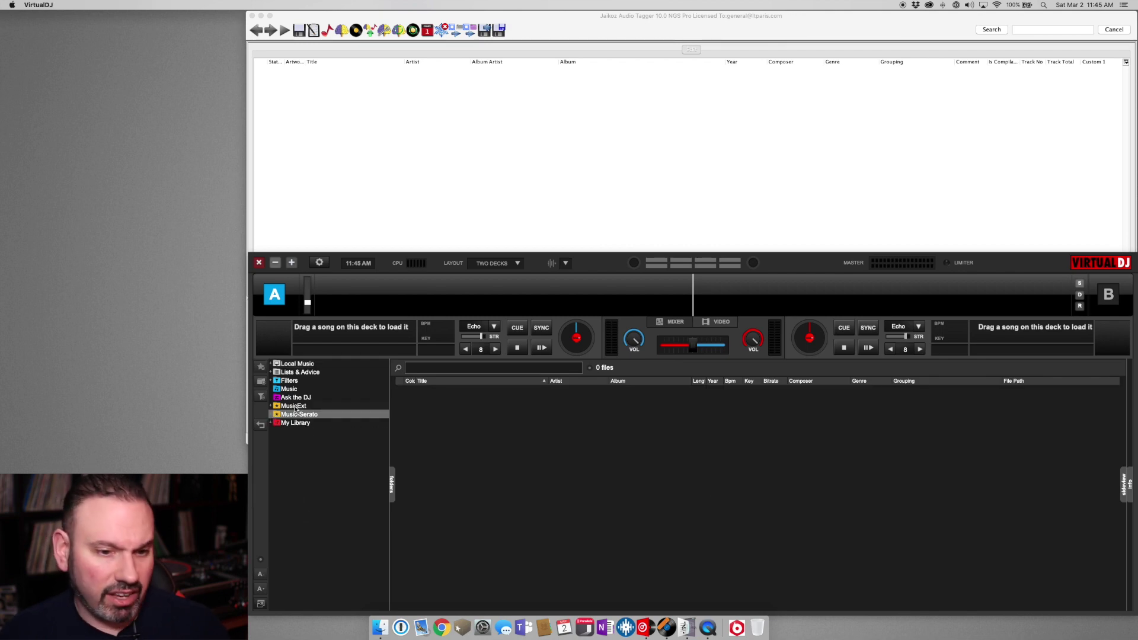
left_click(271, 407)
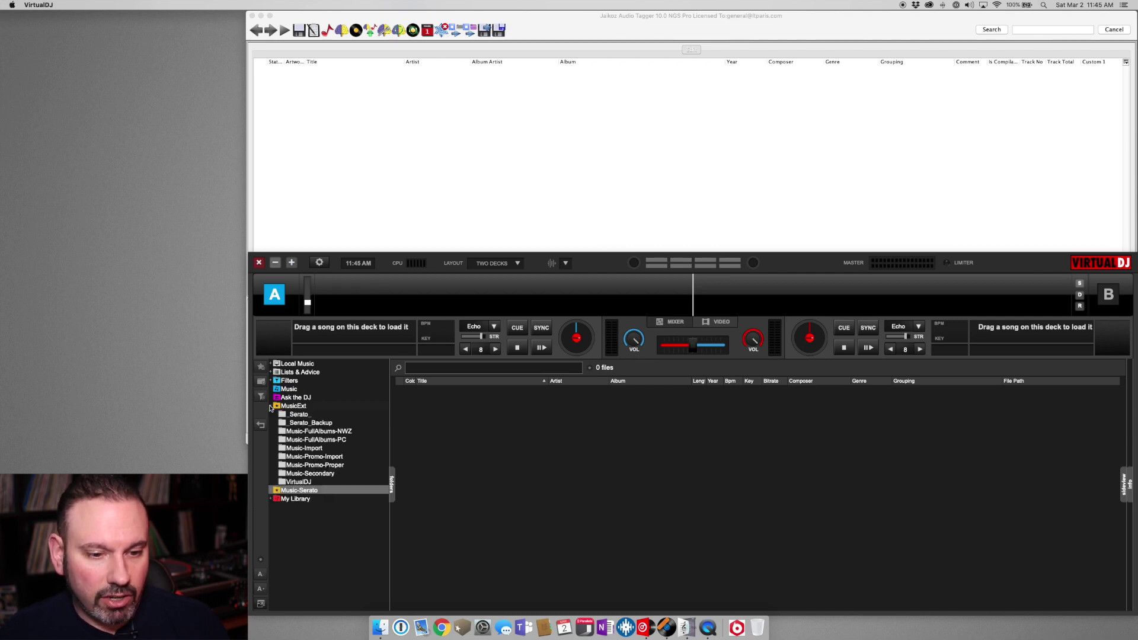
left_click(278, 440)
scroll(319, 462, "down", 1)
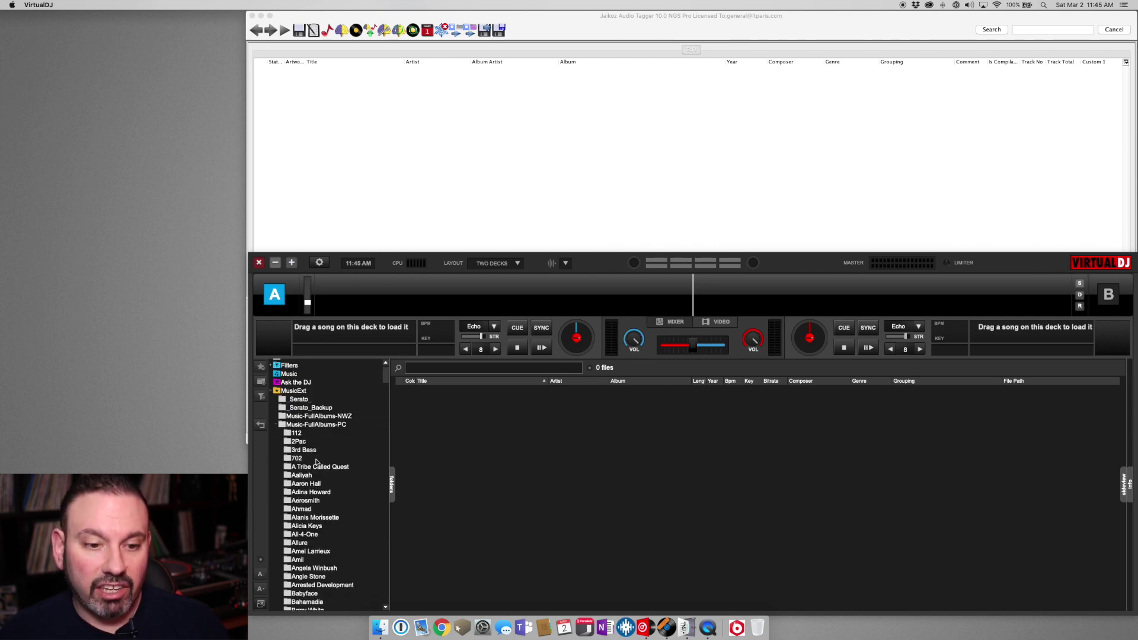
left_click(323, 425)
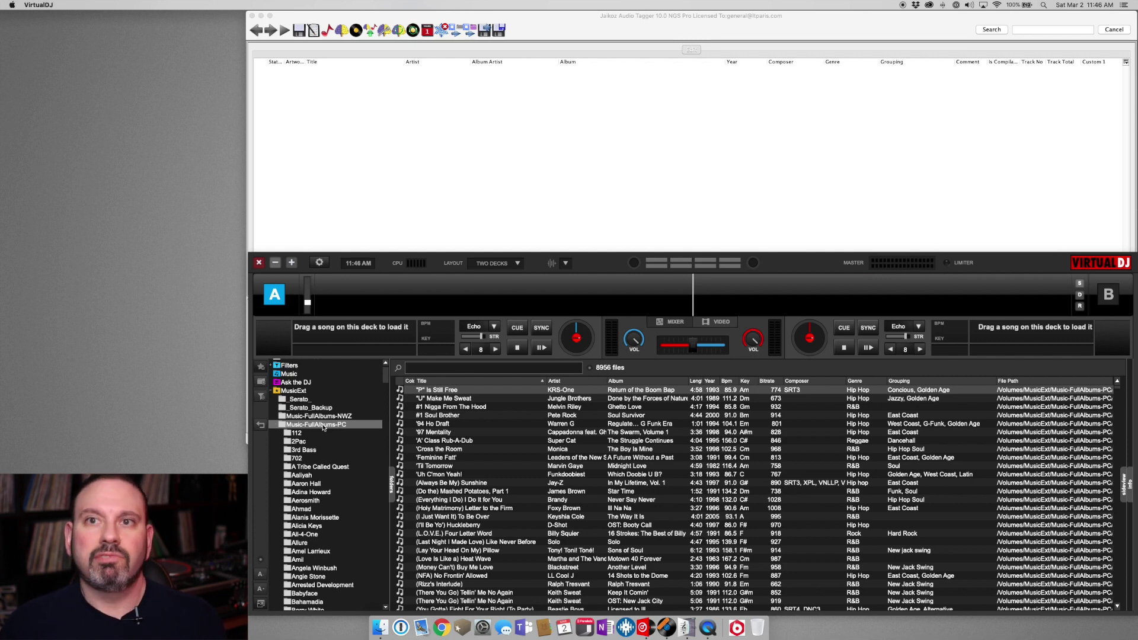
right_click(323, 426)
mouse_move(347, 447)
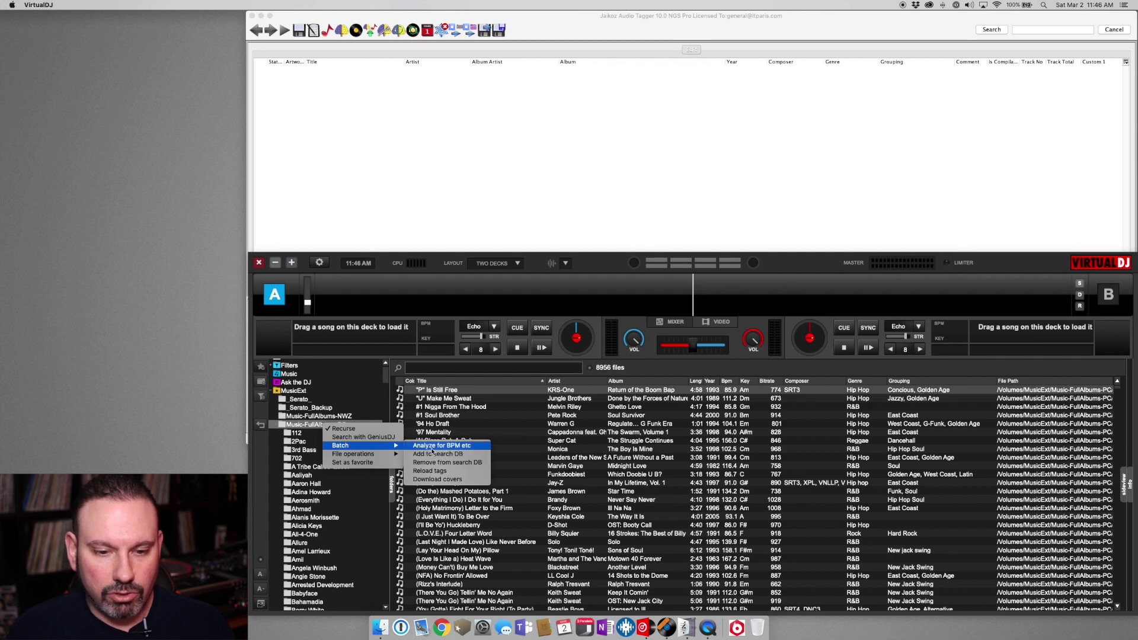
mouse_move(383, 446)
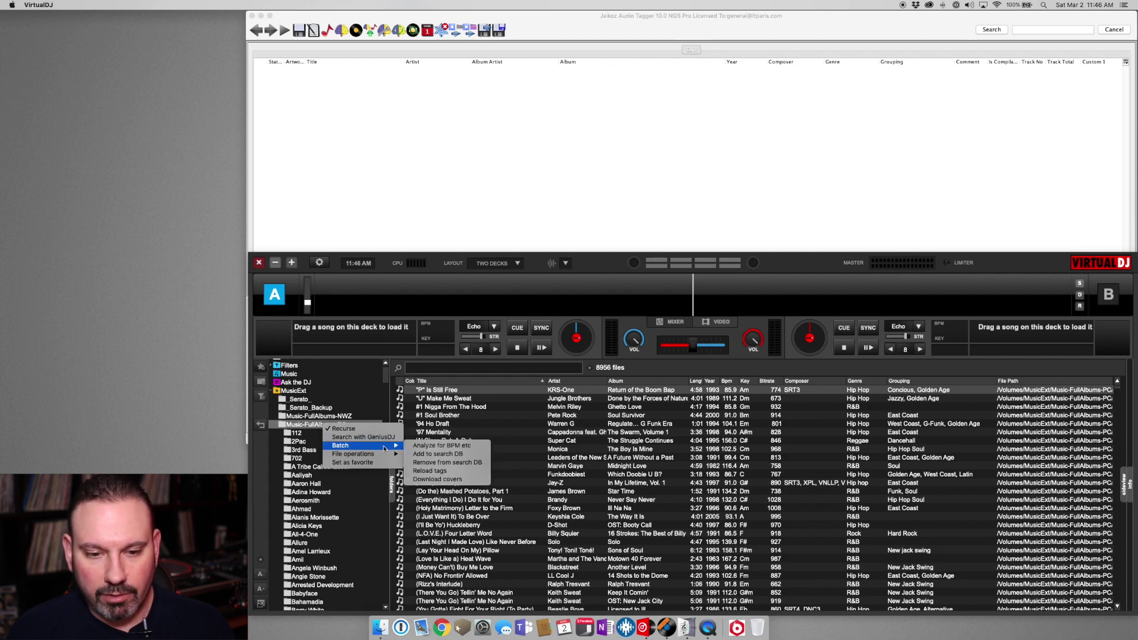
left_click(444, 458)
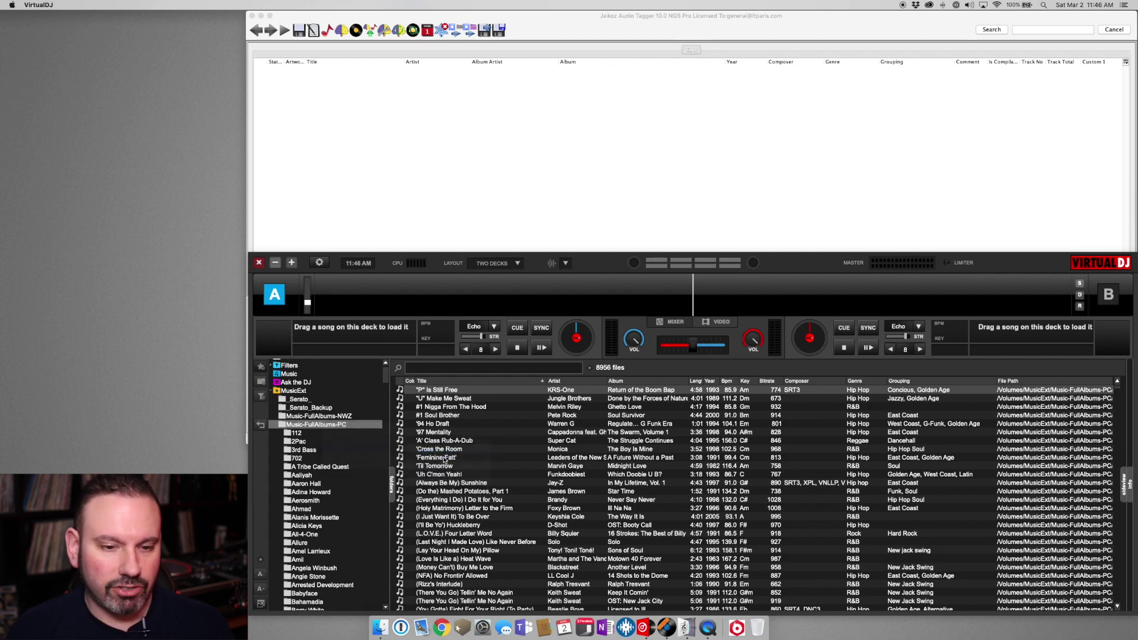
left_click(277, 425)
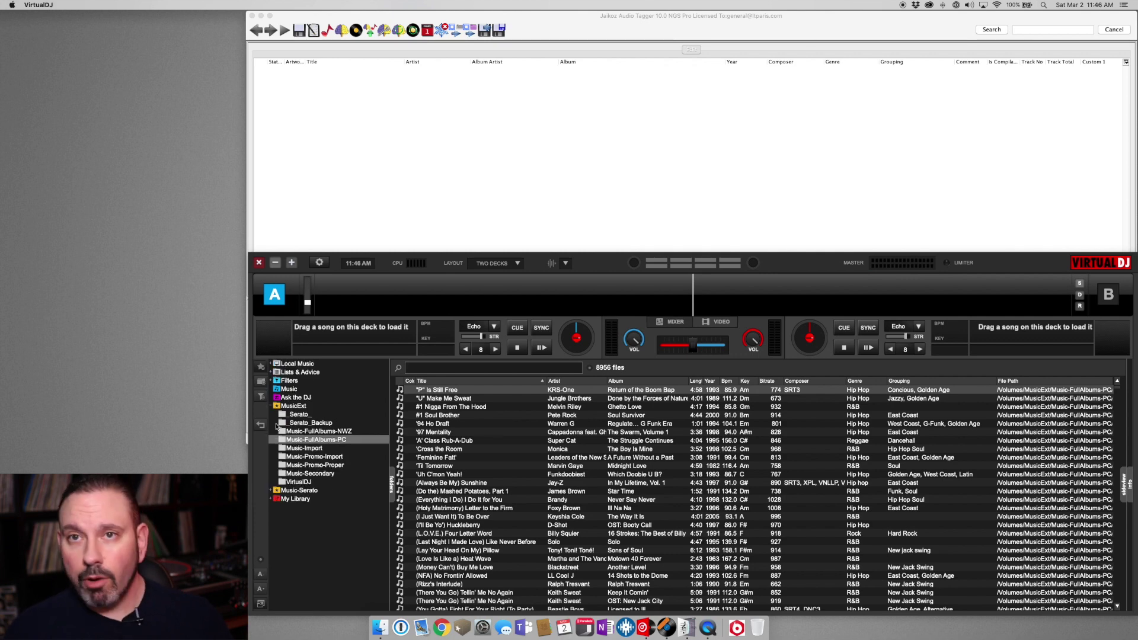
Search the local music for "public enem" and check which locations and tag fields the search covers.
left_click(308, 364)
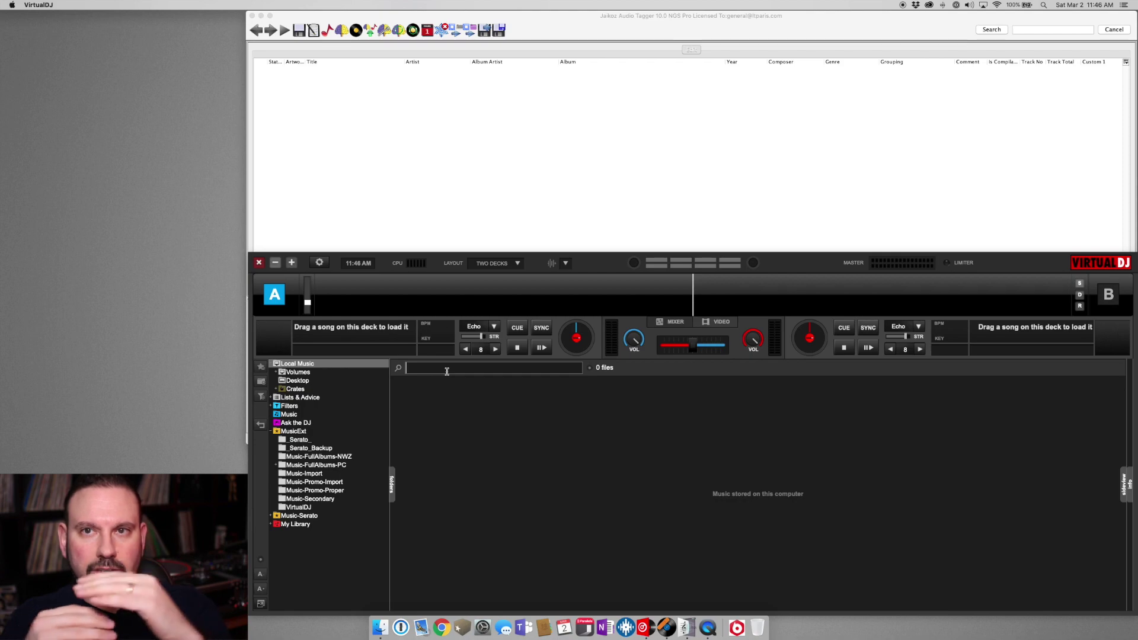
type("p")
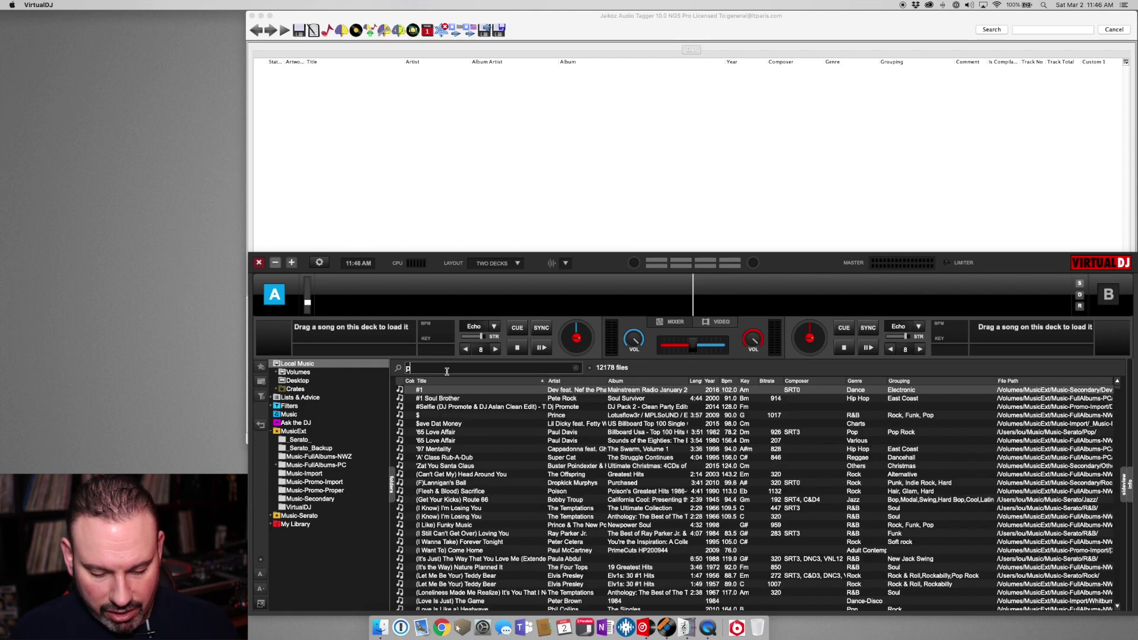
type("ublic enem")
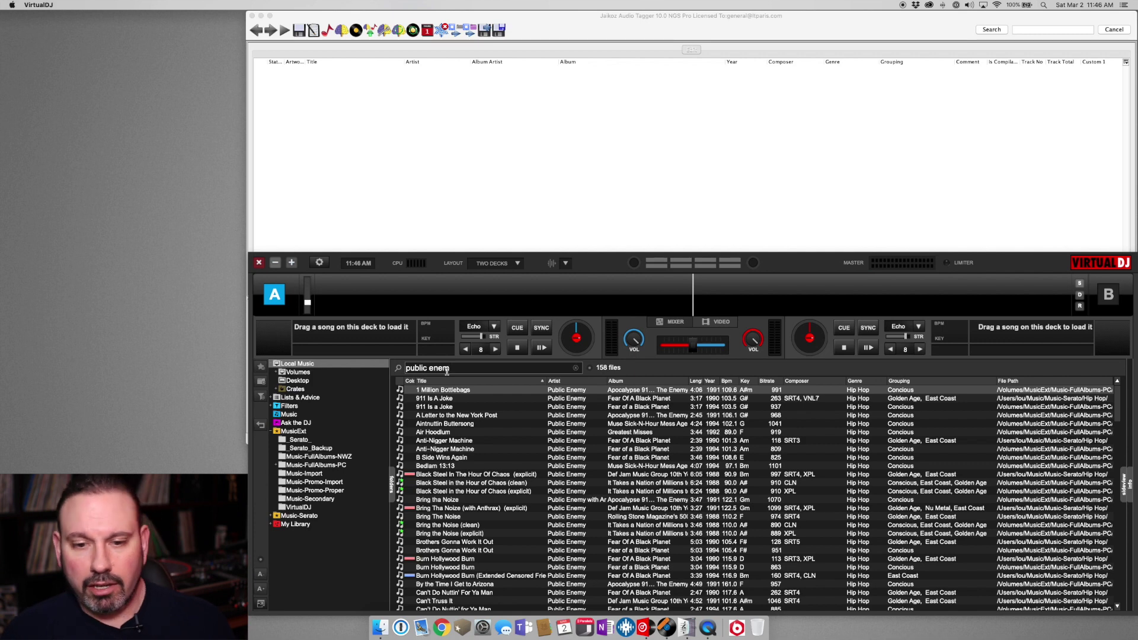
left_click(590, 368)
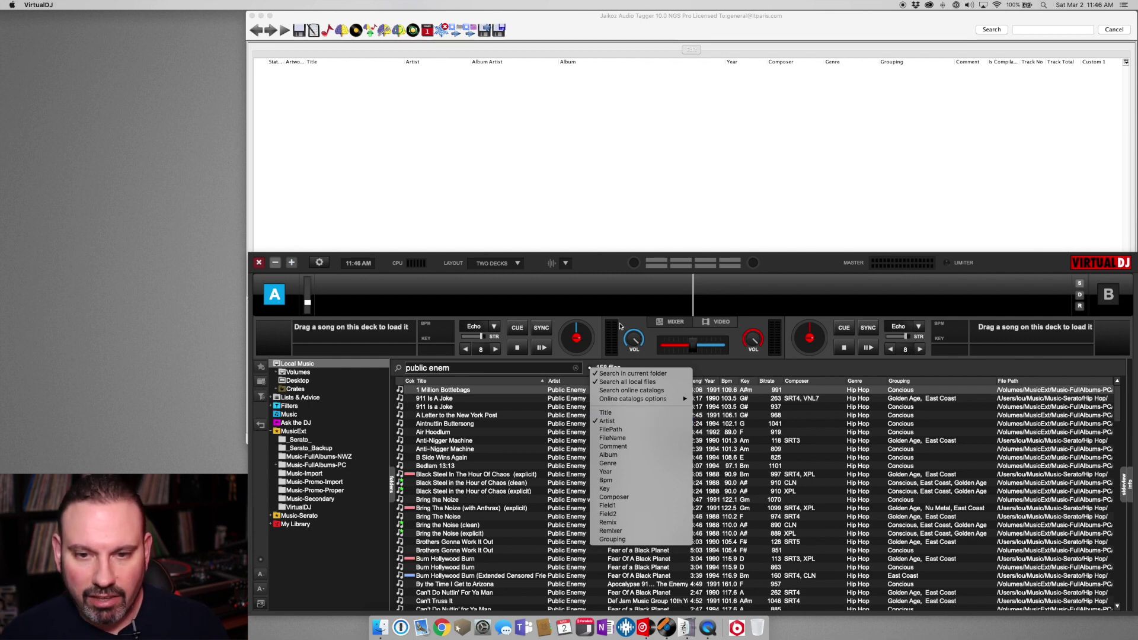
left_click(605, 270)
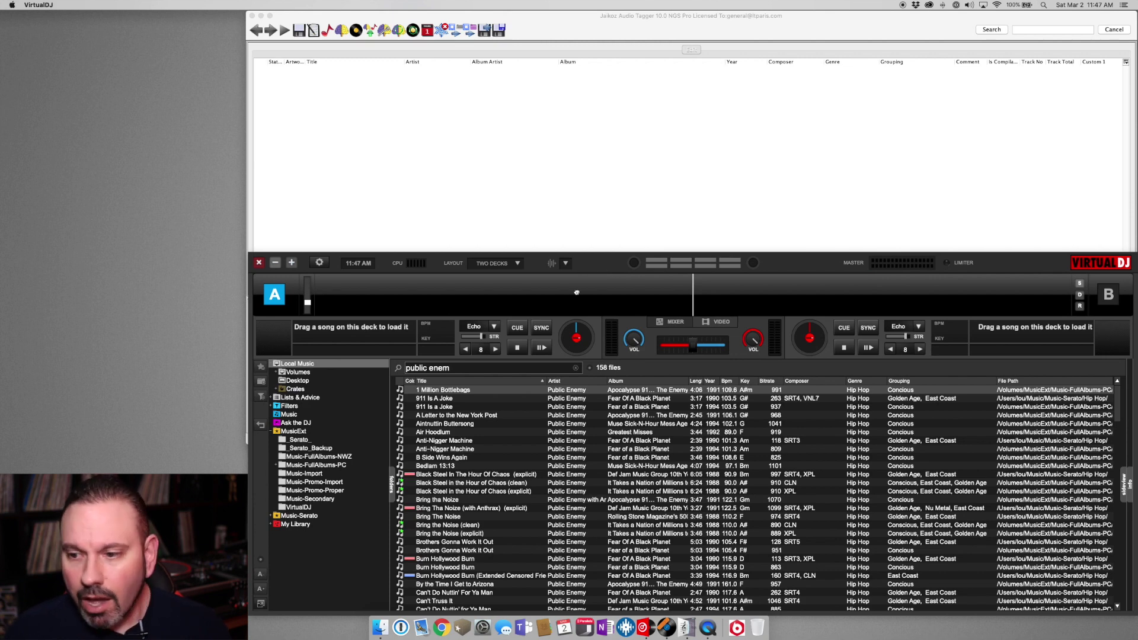
Compare the two "911 Is a Joke" entries from Fear Of A Black Planet and select both together.
left_click(518, 399)
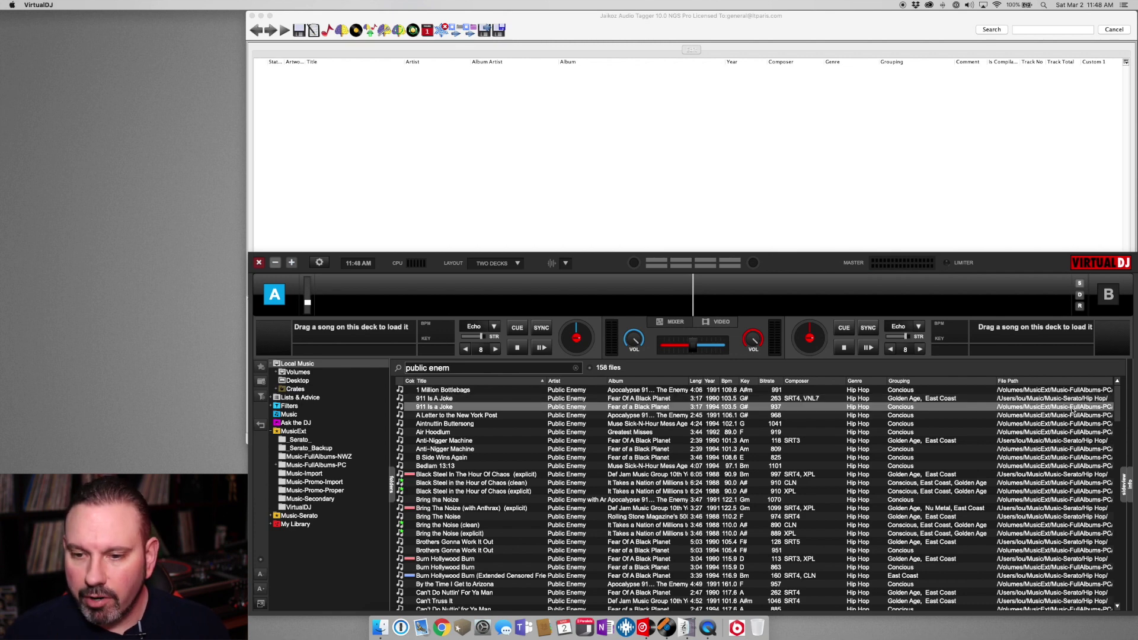
left_click(932, 400)
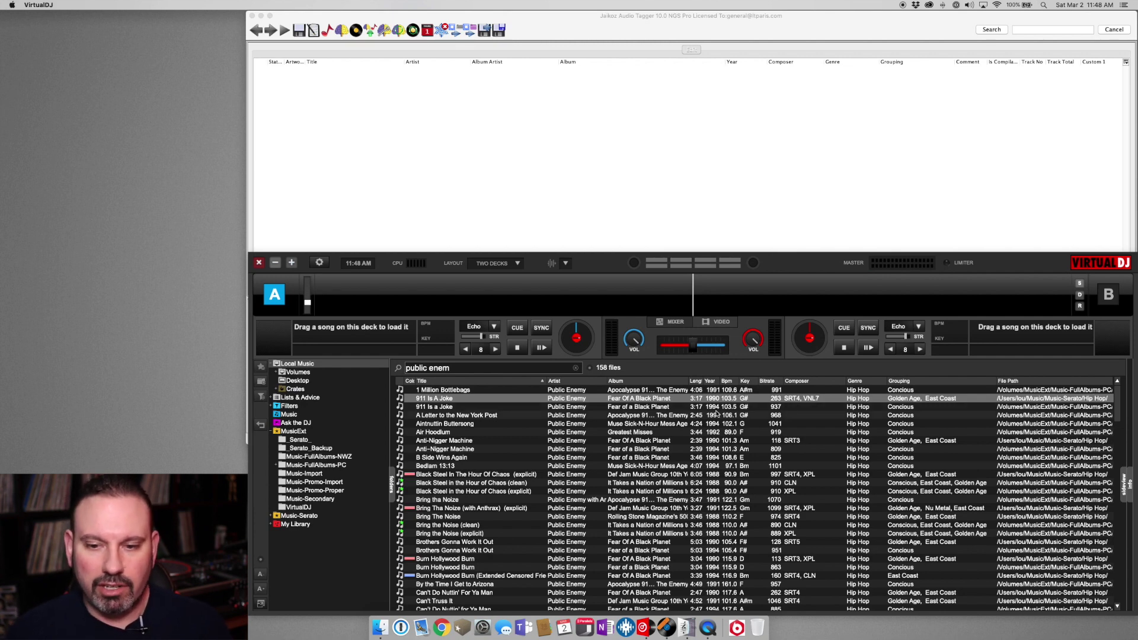
left_click(654, 408, "shift")
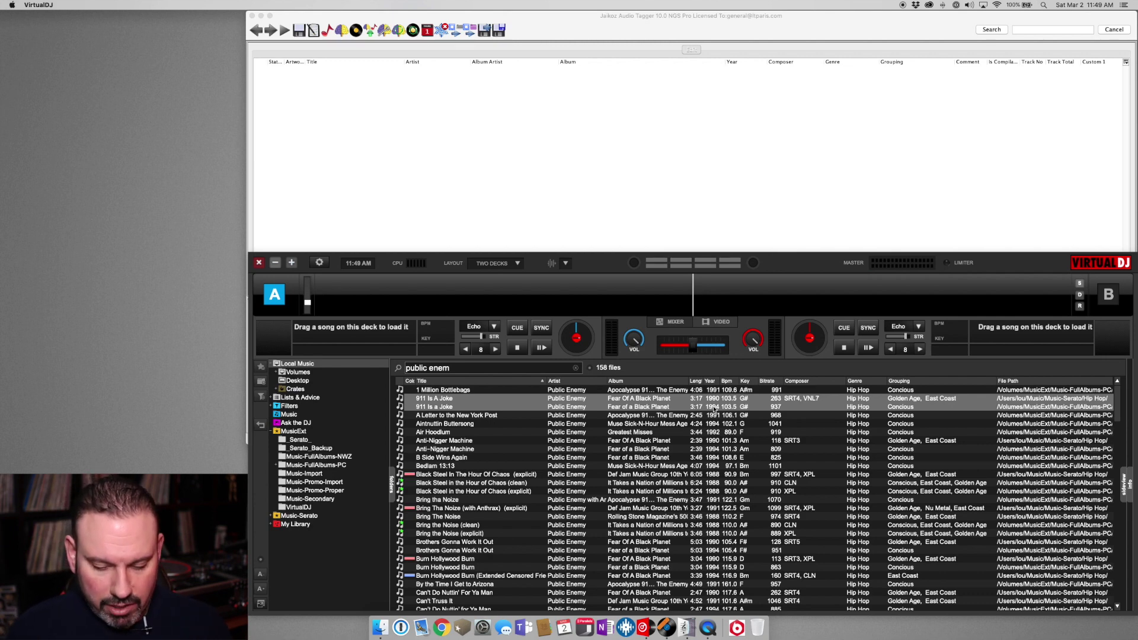
Set both "911 Is a Joke" entries to composer SRT4, VNL7, year 1990 and grouping Golden Age, East Coast in the Tag Editor.
key("ctrl+e")
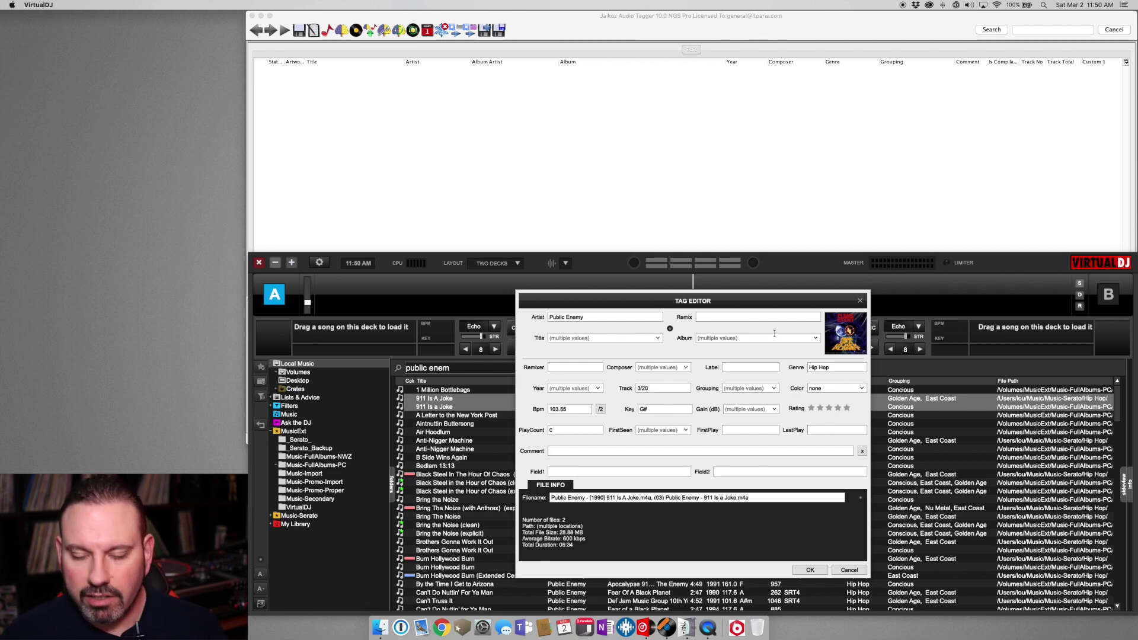
left_click(657, 338)
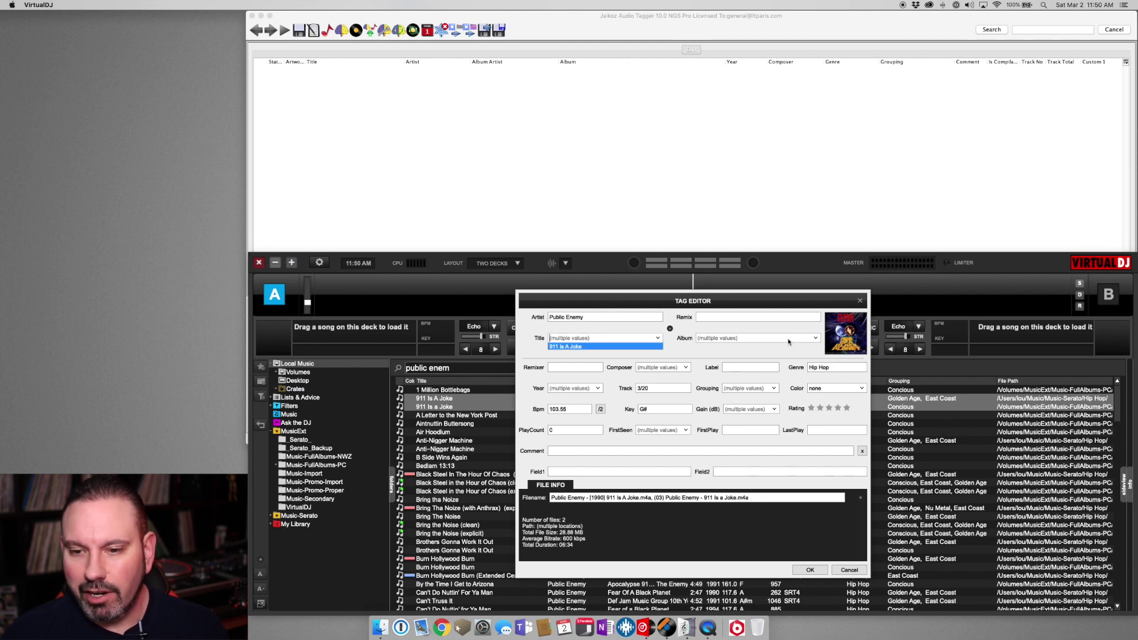
left_click(816, 339)
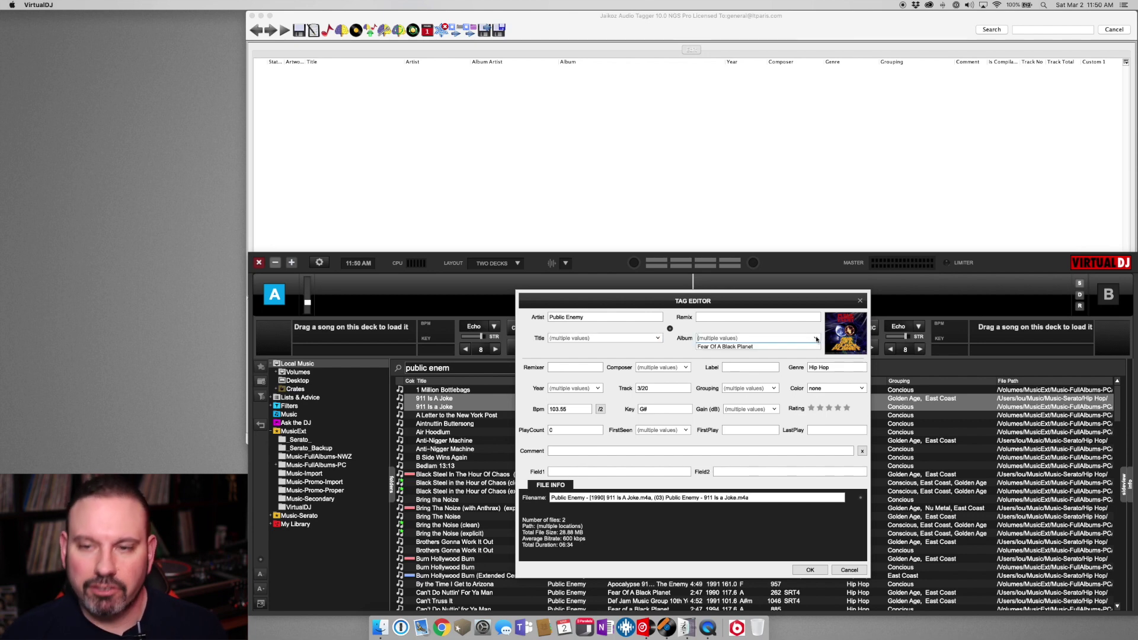
left_click(804, 332)
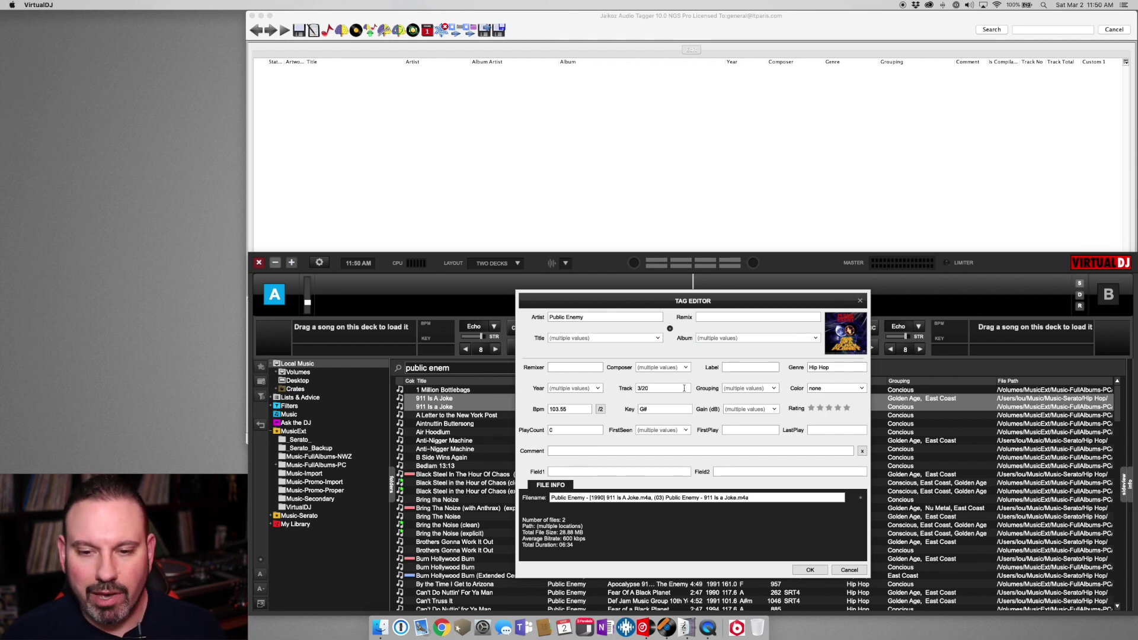
left_click(686, 368)
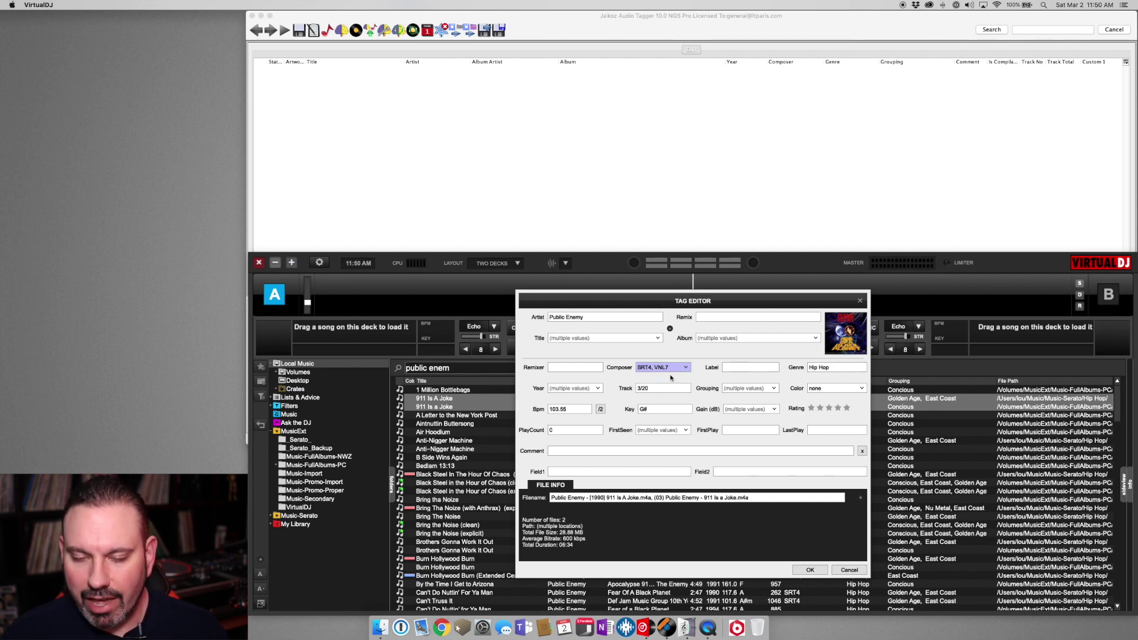
left_click(597, 389)
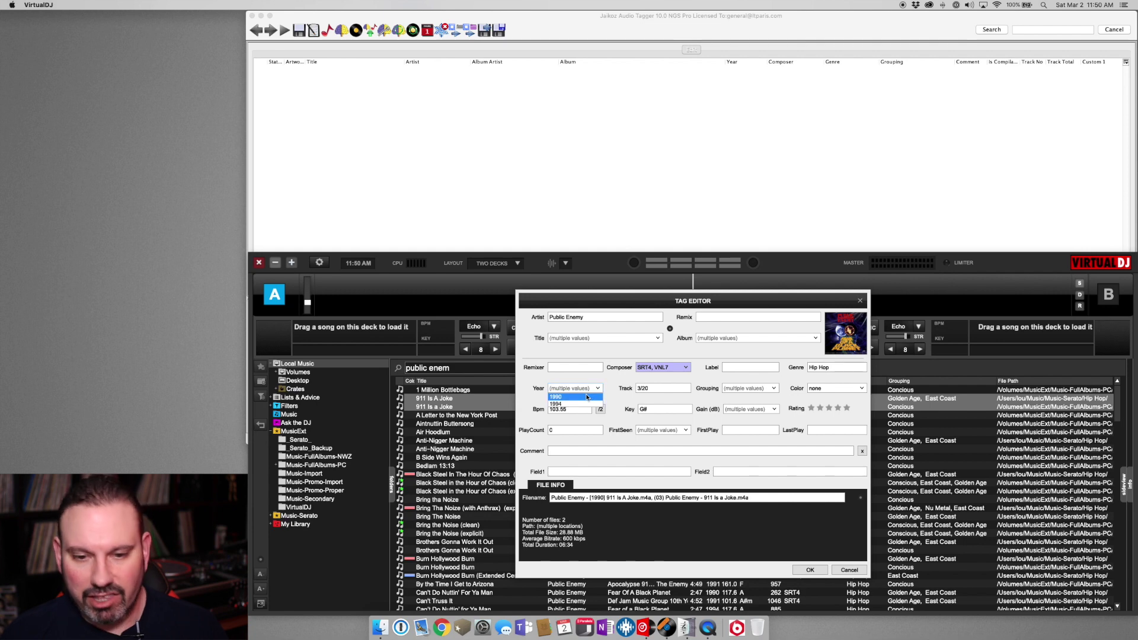
left_click(586, 397)
left_click(771, 389)
left_click(772, 399)
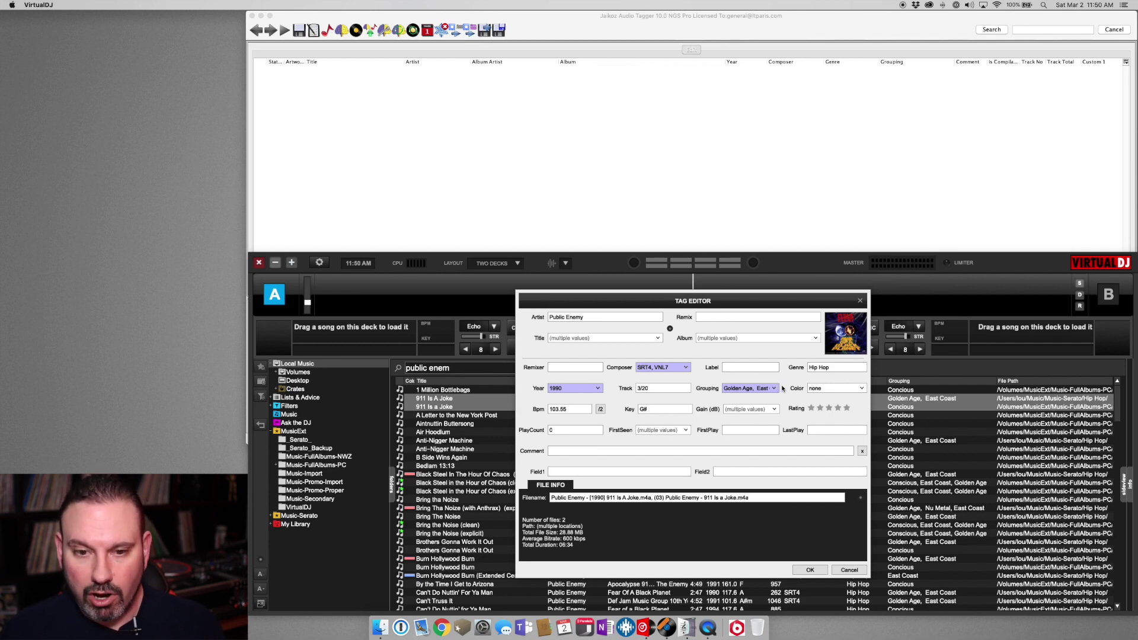
left_click(803, 570)
Delete the 263 kbps Music-Serato copy of "911 Is A Joke" through the track's file operations.
left_click(760, 423)
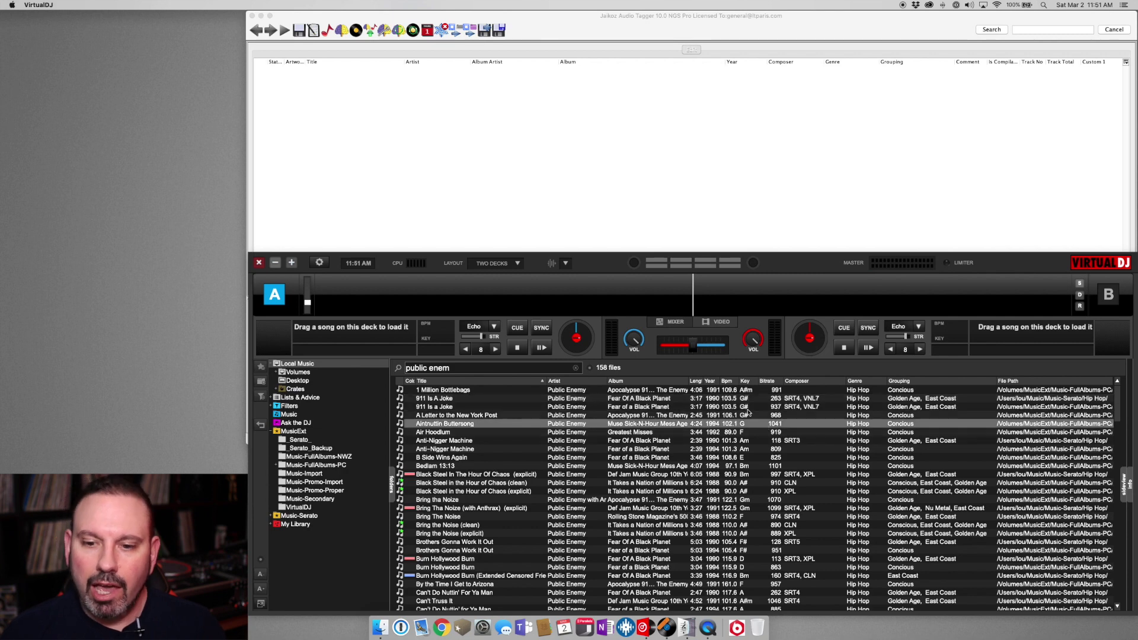
left_click(728, 398)
right_click(730, 398)
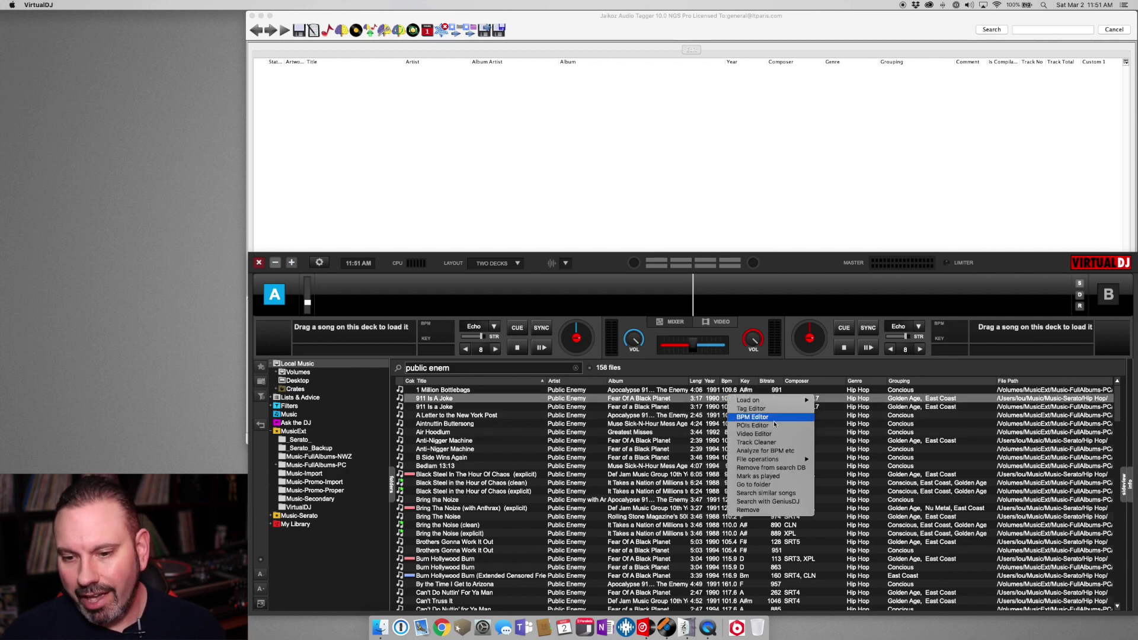
mouse_move(780, 460)
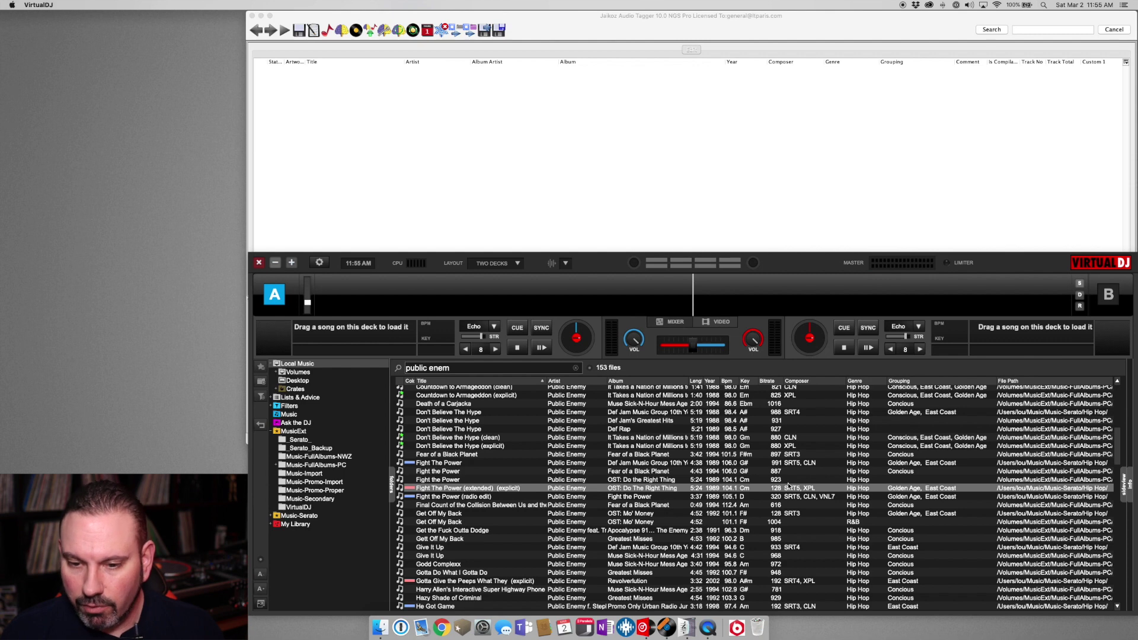
Compare the "Fight the Power" entries by album, length, year and bitrate to find which ones are true duplicates.
left_click(573, 473)
left_click(574, 463)
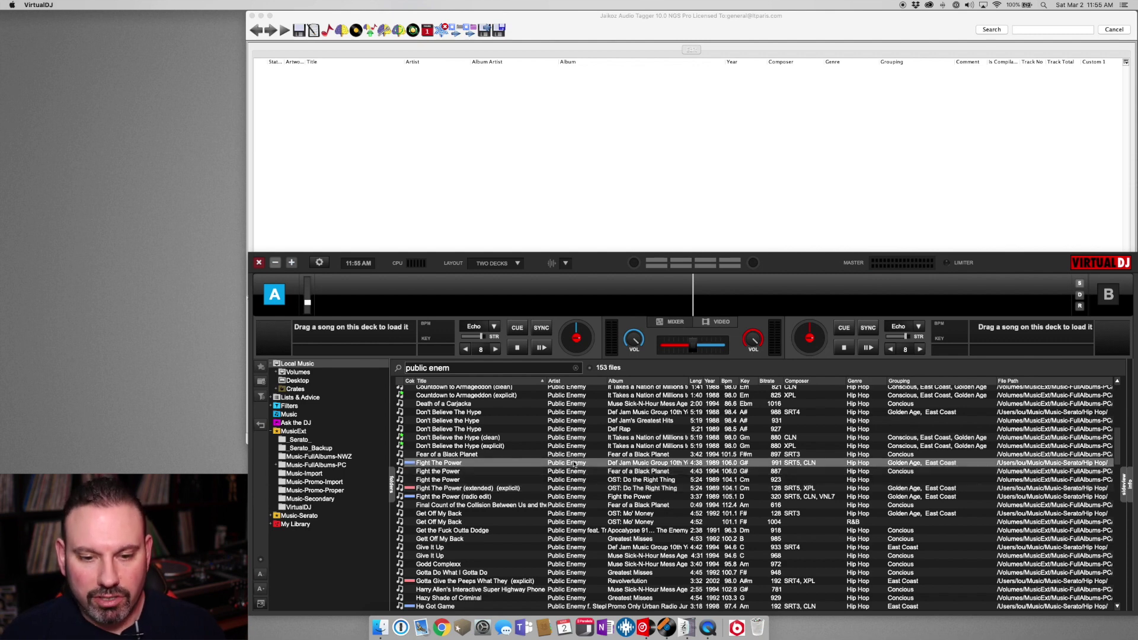
left_click(539, 481)
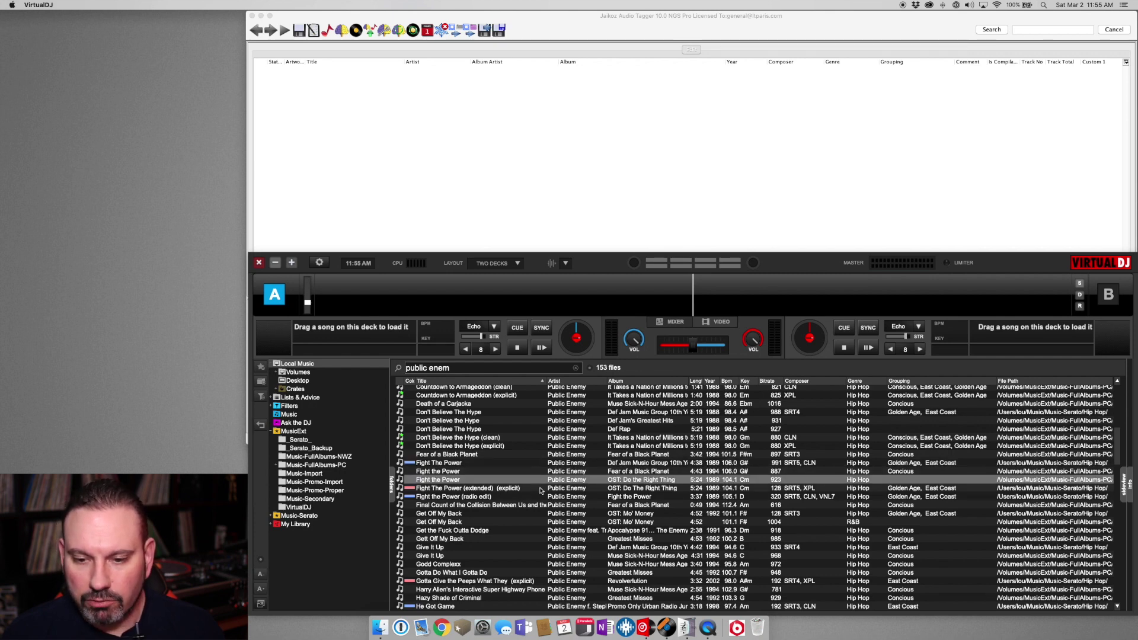
left_click(540, 489)
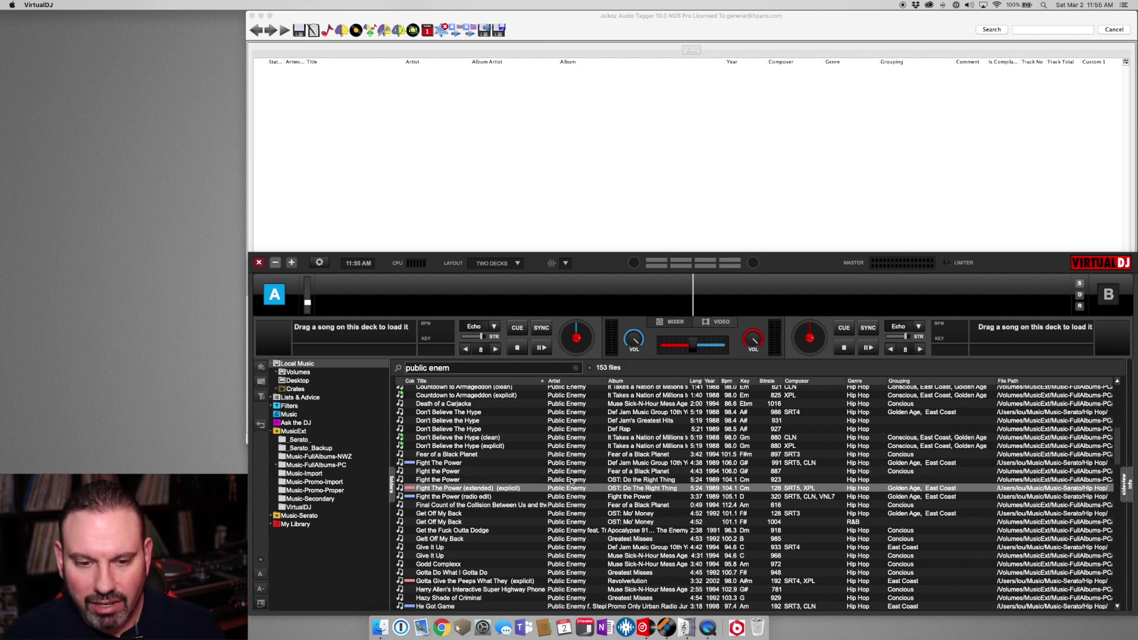
key("Up")
key("Up")
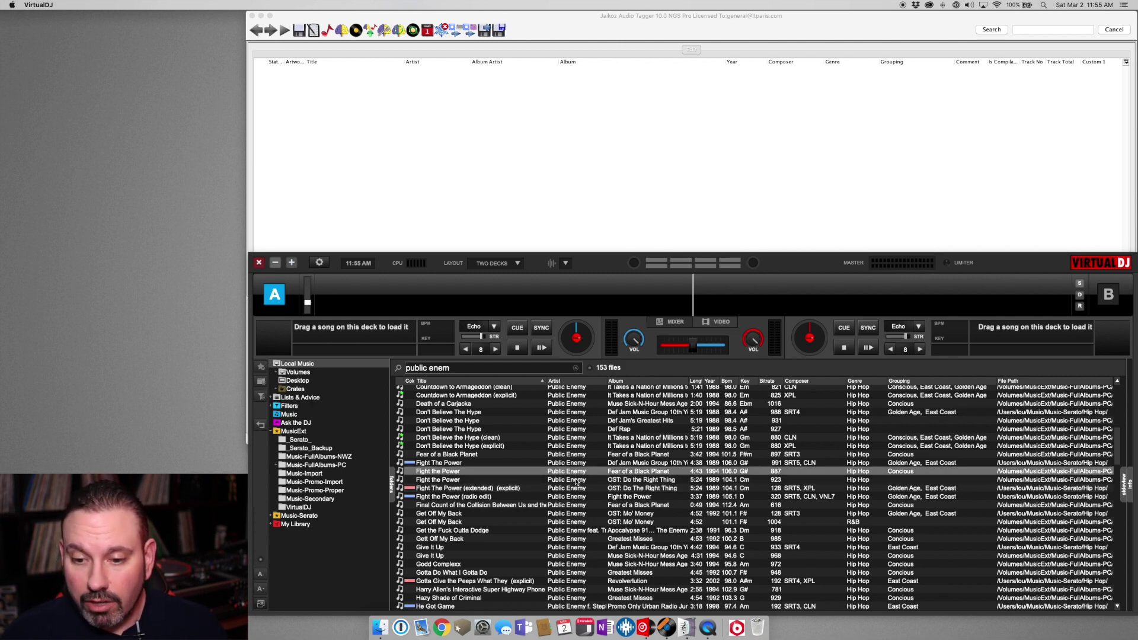
left_click(578, 481)
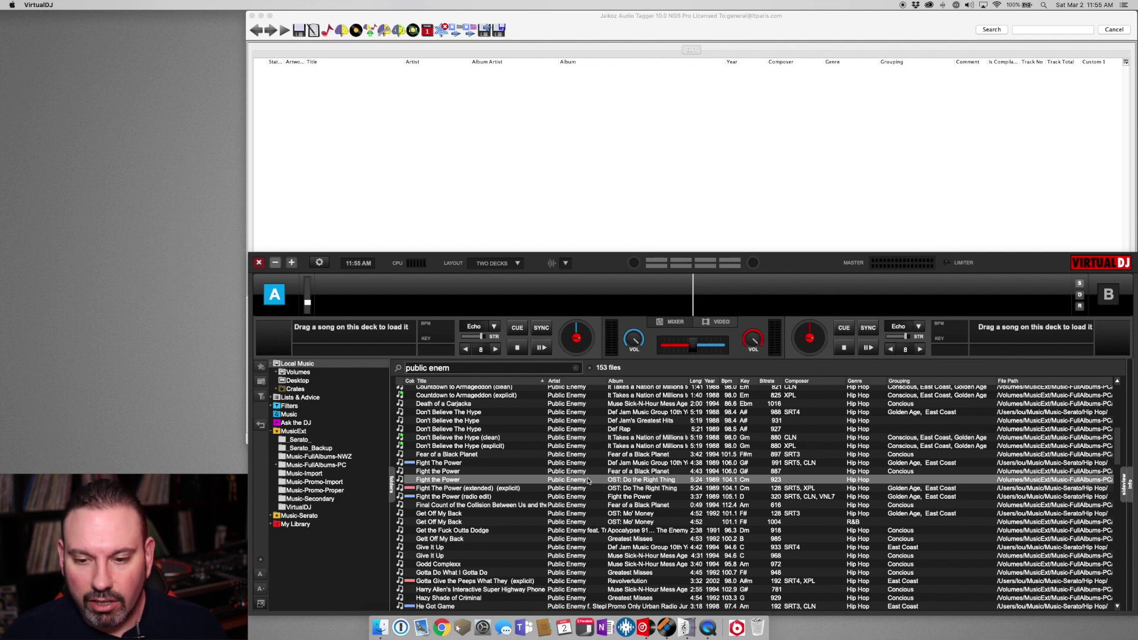
left_click(604, 490)
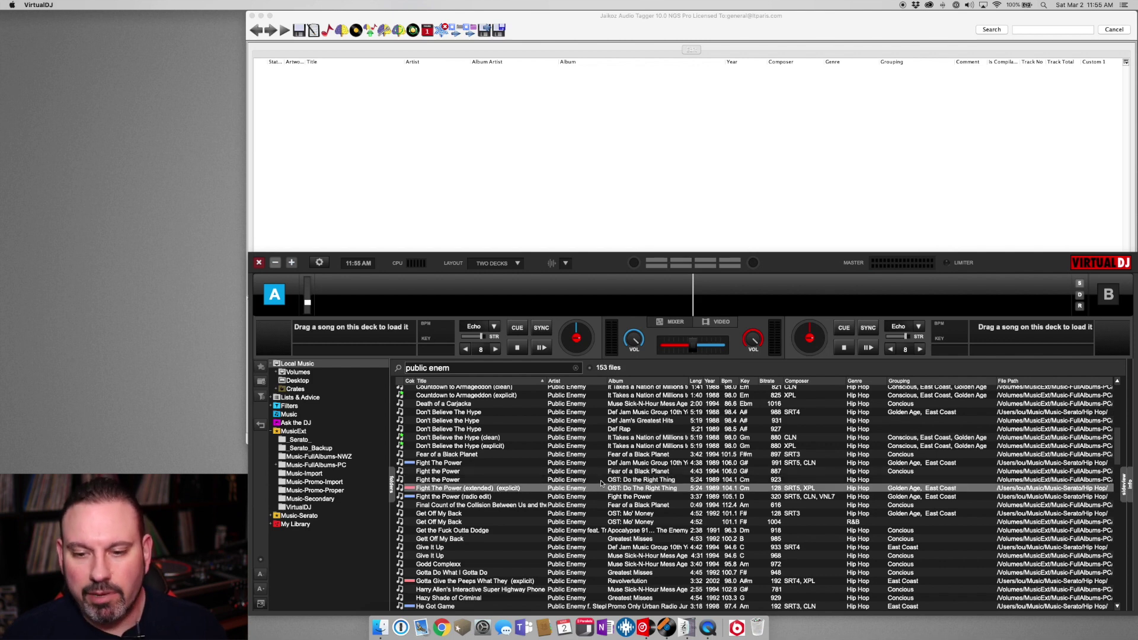
left_click(601, 481, "shift")
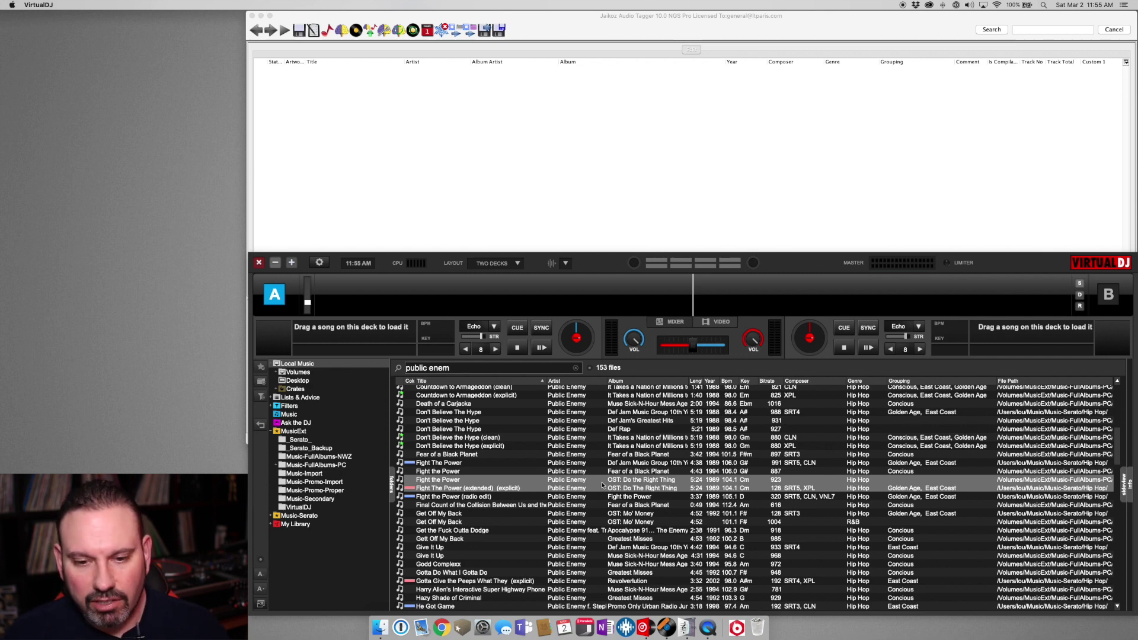
left_click(632, 472)
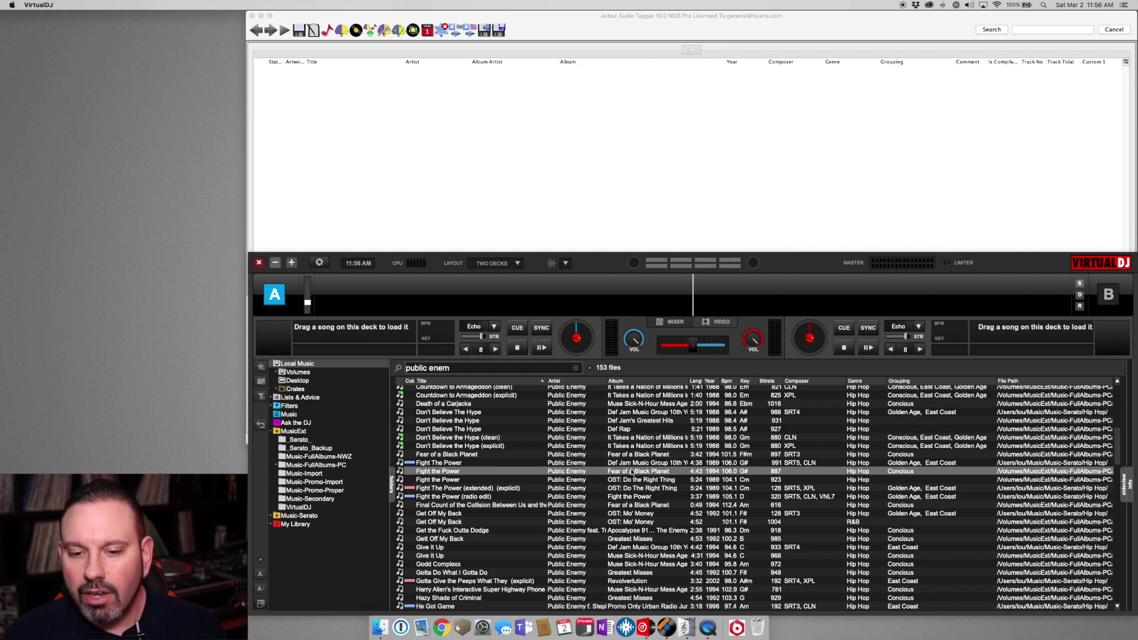
Set the composer of both "Fight the Power" entries from OST: Do the Right Thing to SRT5, XPL.
left_click(613, 490)
left_click(617, 482, "shift")
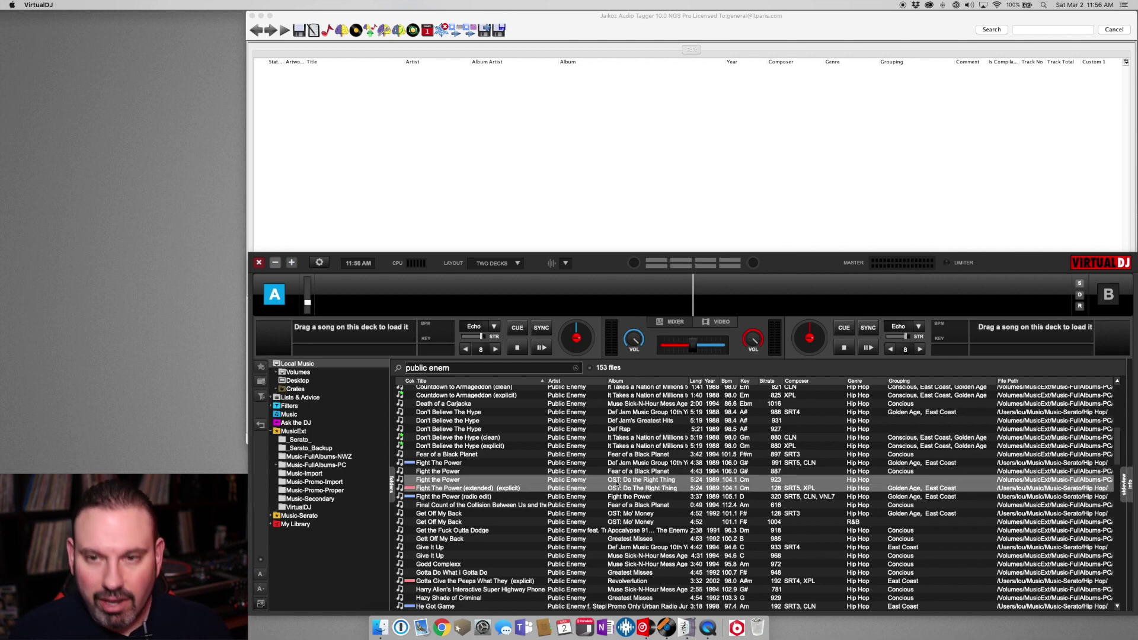
key("ctrl+e")
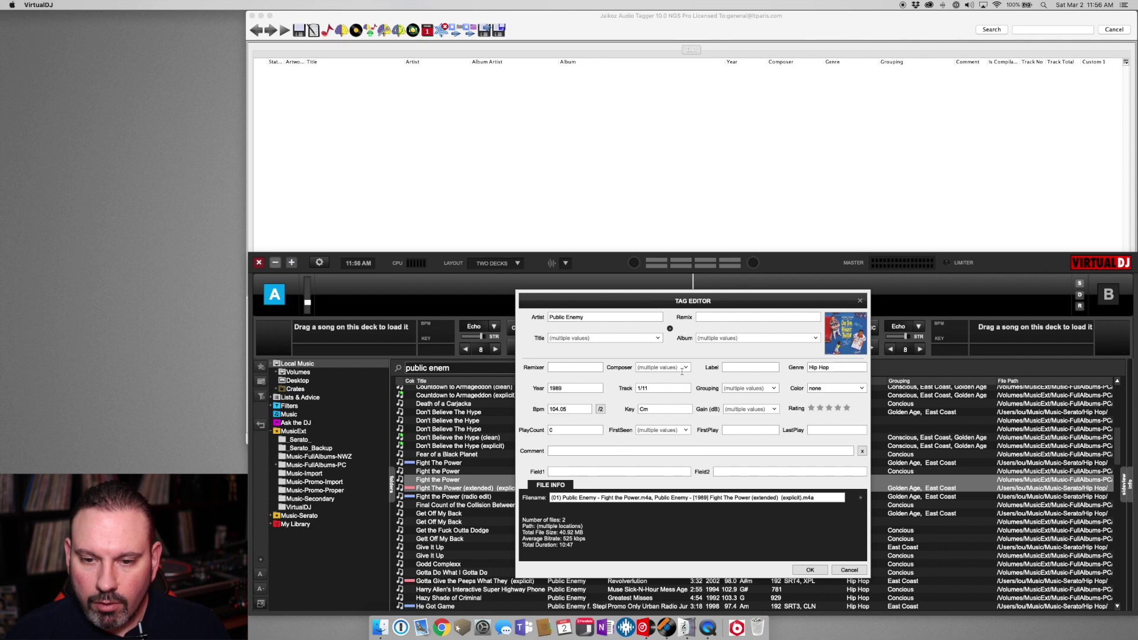
left_click(684, 367)
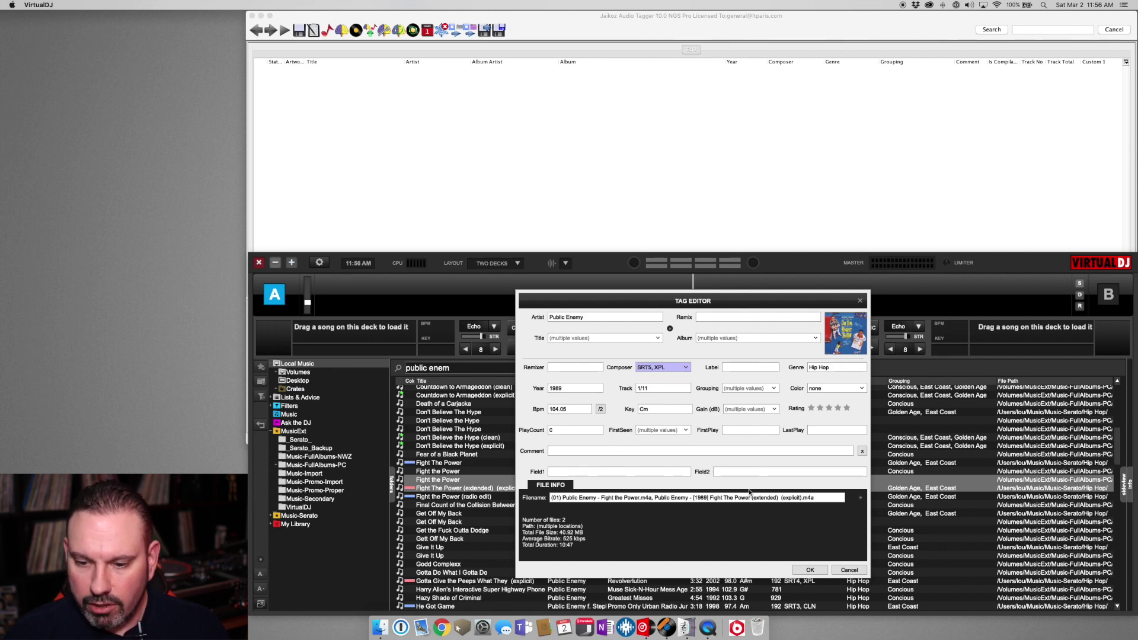
left_click(811, 571)
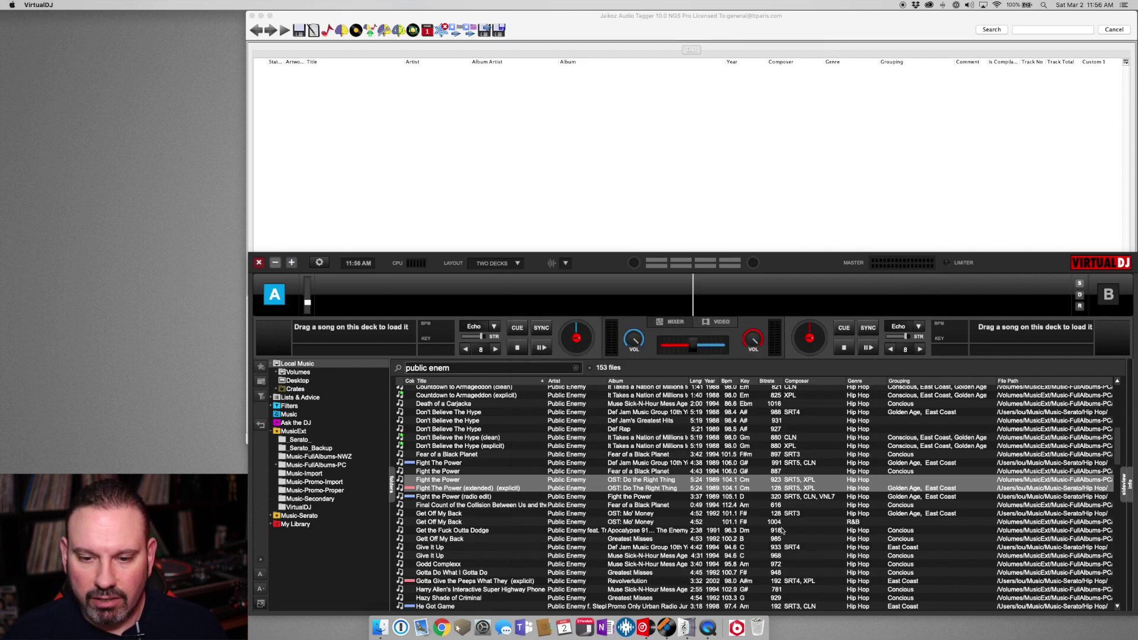
Delete the 128 kbps Music-Serato file of "Fight The Power (extended) (explicit)".
right_click(757, 491)
mouse_move(815, 554)
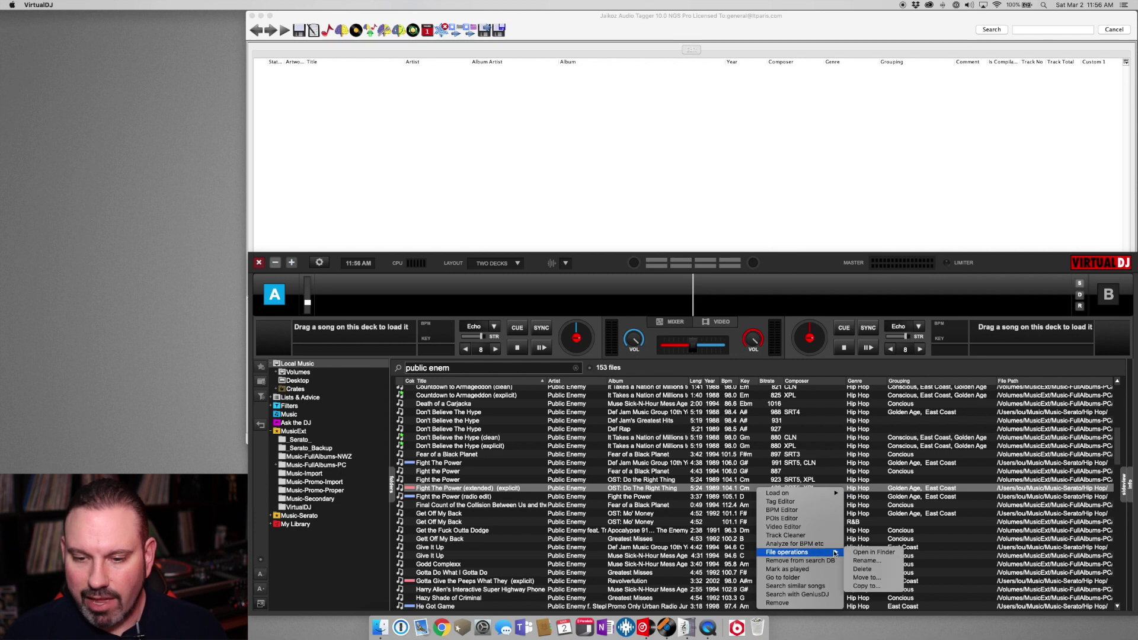
left_click(871, 569)
left_click(795, 473)
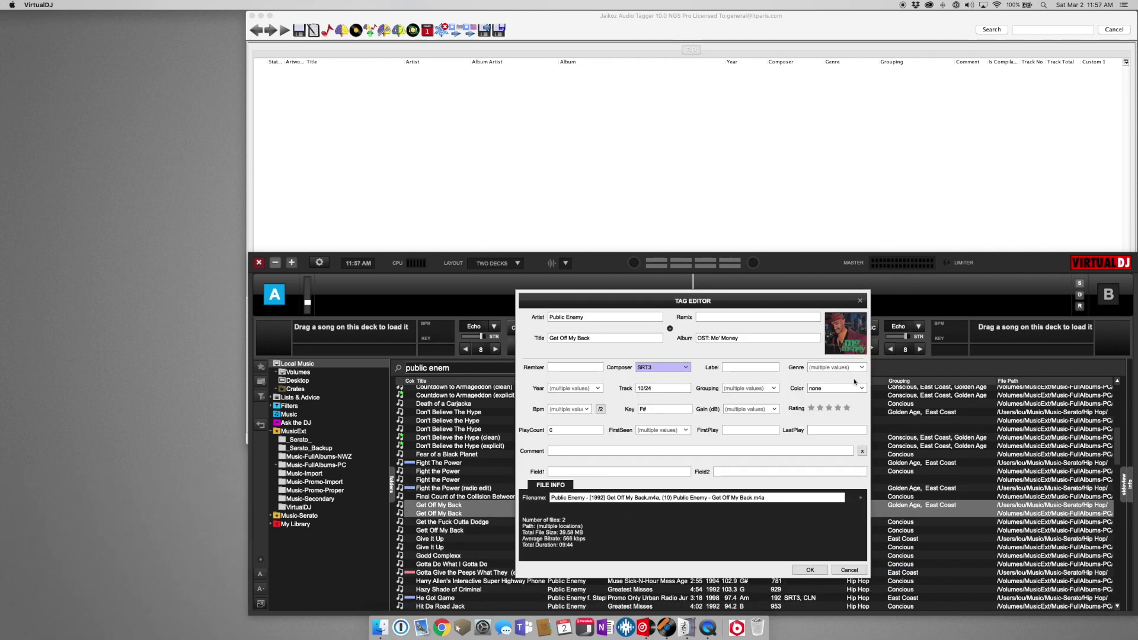
Set the composer of "Louder Than a Bomb (explicit)" to SRT3, XPL and delete the older Music-Serato copy.
scroll(660, 490, "down", 6)
scroll(660, 489, "down", 3)
double_click(665, 539)
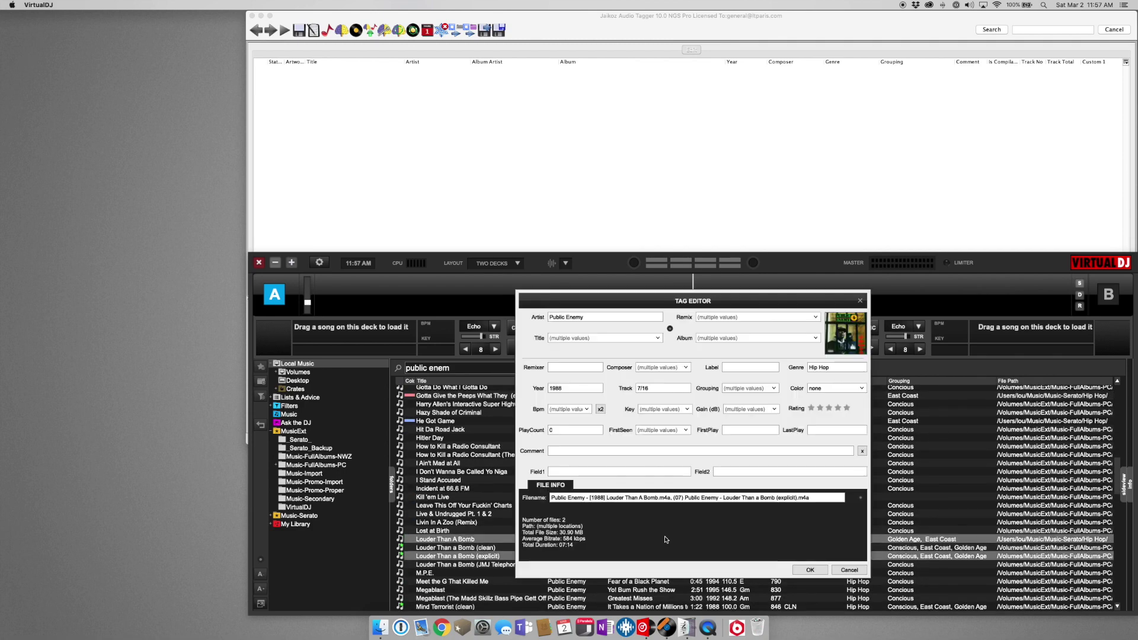
right_click(788, 539)
mouse_move(829, 556)
left_click(893, 573)
Delete the 267 kbps Music-Serato copy of "Miuzi Weighs A Ton".
scroll(788, 557, "down", 3)
right_click(788, 557)
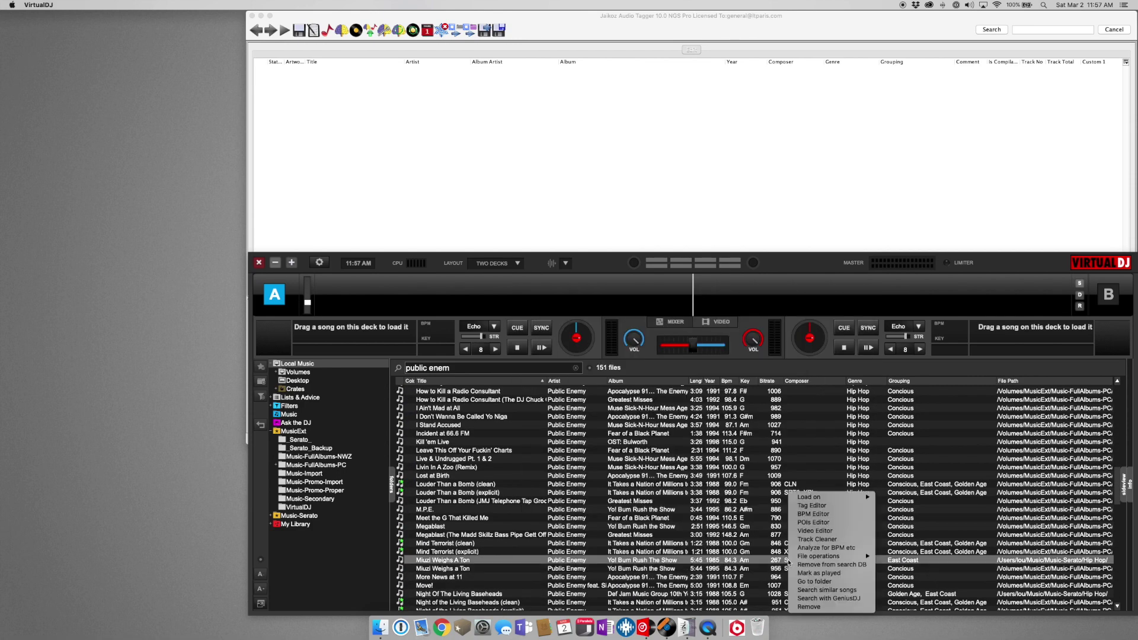
left_click(893, 573)
Copy the older files' tags to the album versions for the next two duplicate pairs, and delete their older copies.
scroll(788, 558, "down", 4)
left_click(663, 569)
left_click(664, 578, "shift")
left_click(685, 367)
left_click(810, 569)
right_click(803, 537)
left_click(906, 573)
scroll(789, 536, "down", 3)
double_click(664, 537)
left_click(810, 569)
right_click(803, 536)
mouse_move(883, 557)
left_click(906, 574)
Save shared tags for the old and explicit "Show 'Em Whatcha Got" entries, and delete the older Music-Serato copy.
scroll(782, 557, "down", 3)
double_click(665, 577)
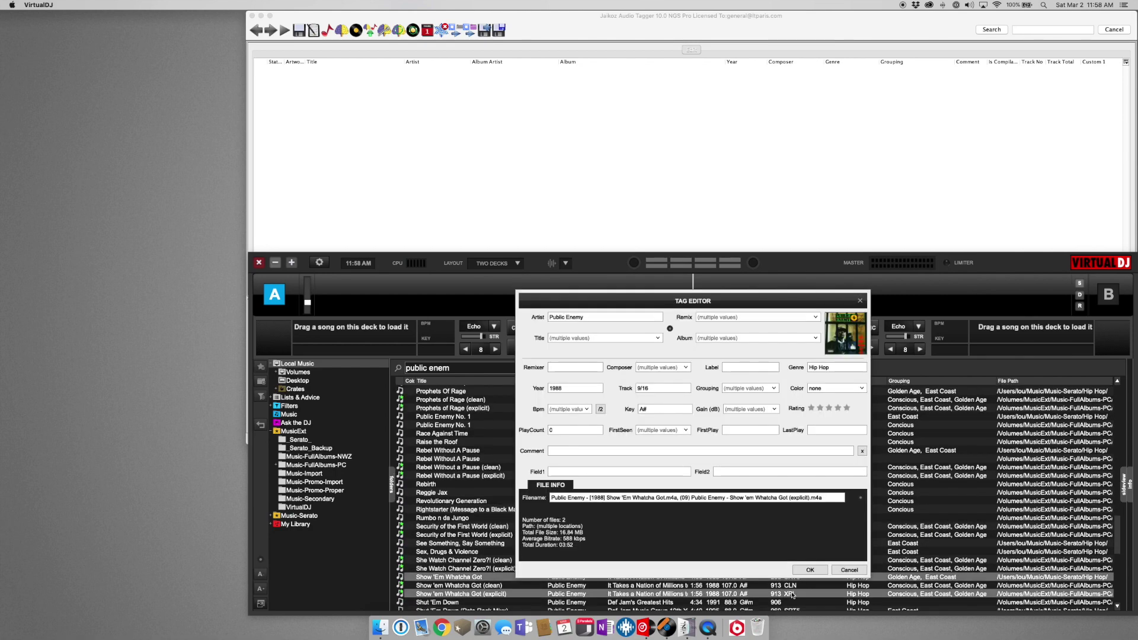
left_click(809, 569)
right_click(782, 578)
left_click(906, 573)
Save shared tags for the duplicate pair below "Show 'Em Whatcha Got" and delete its older copy.
scroll(782, 557, "down", 3)
double_click(665, 557)
left_click(810, 570)
right_click(784, 559)
left_click(906, 573)
Set the composer of the duplicate "Timebomb" and "Who Stole the Soul?" entries to SRT3, and delete the older copies.
scroll(784, 558, "down", 5)
left_click(788, 505, "shift")
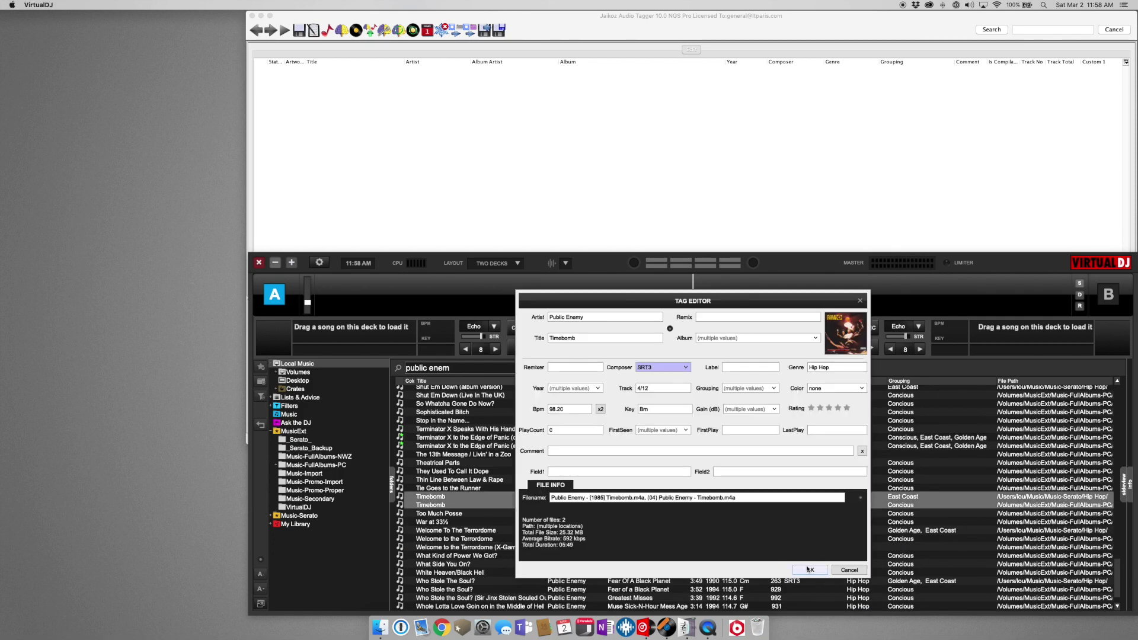
left_click(807, 569)
right_click(788, 498)
left_click(812, 581, "shift")
left_click(811, 571)
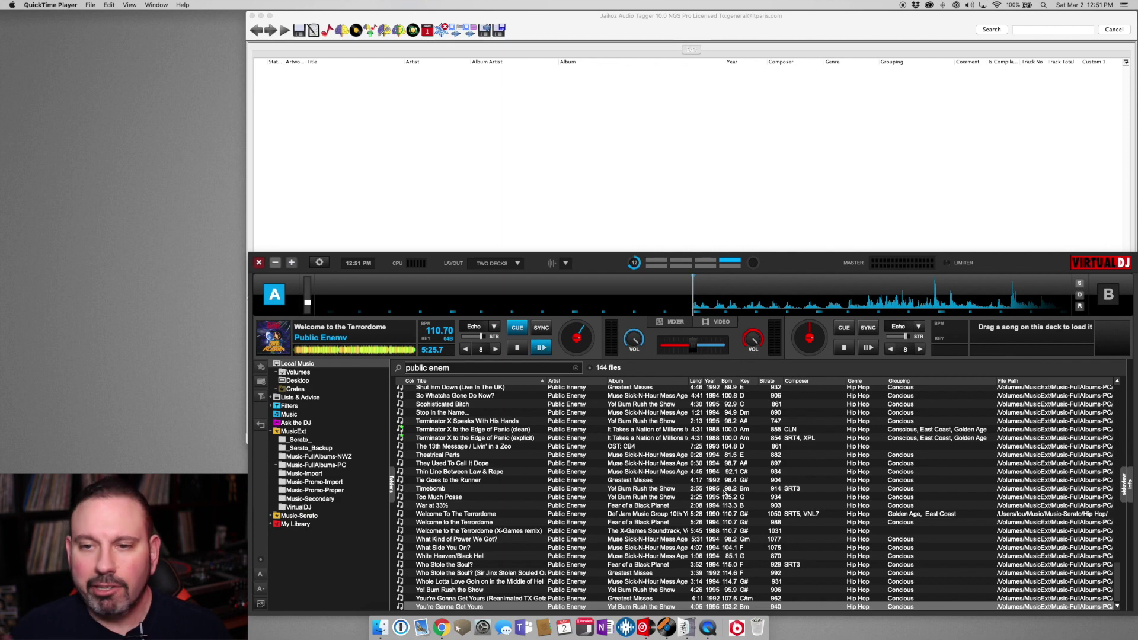
Review the cleaned-up Public Enemy track list and sort it by year, starting from the earliest tracks.
scroll(757, 542, "up", 15)
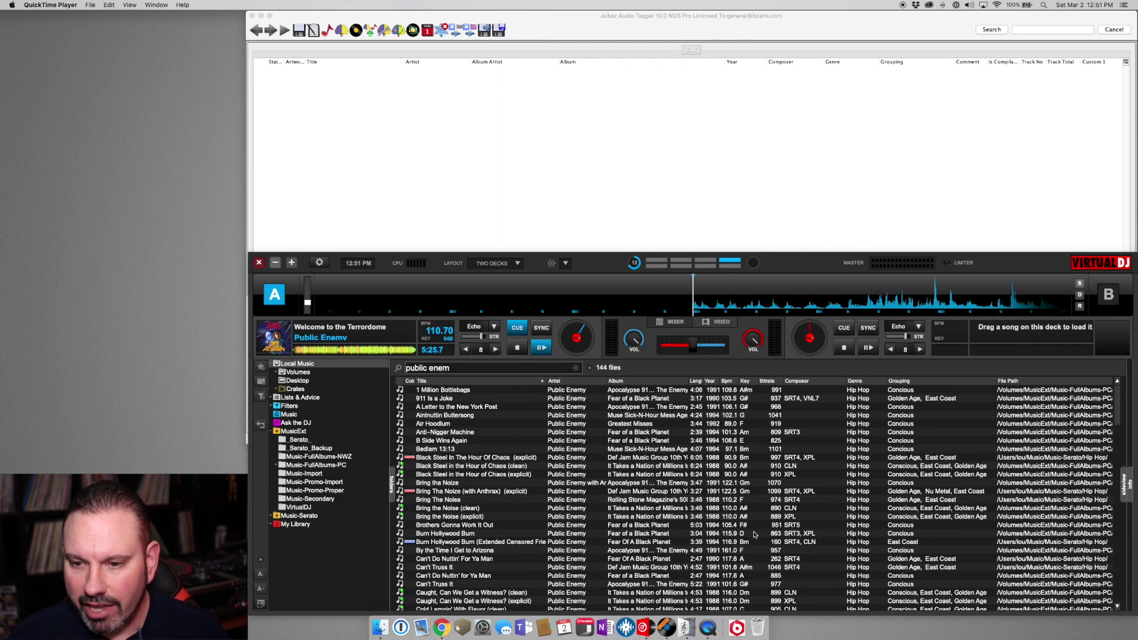
scroll(754, 536, "down", 15)
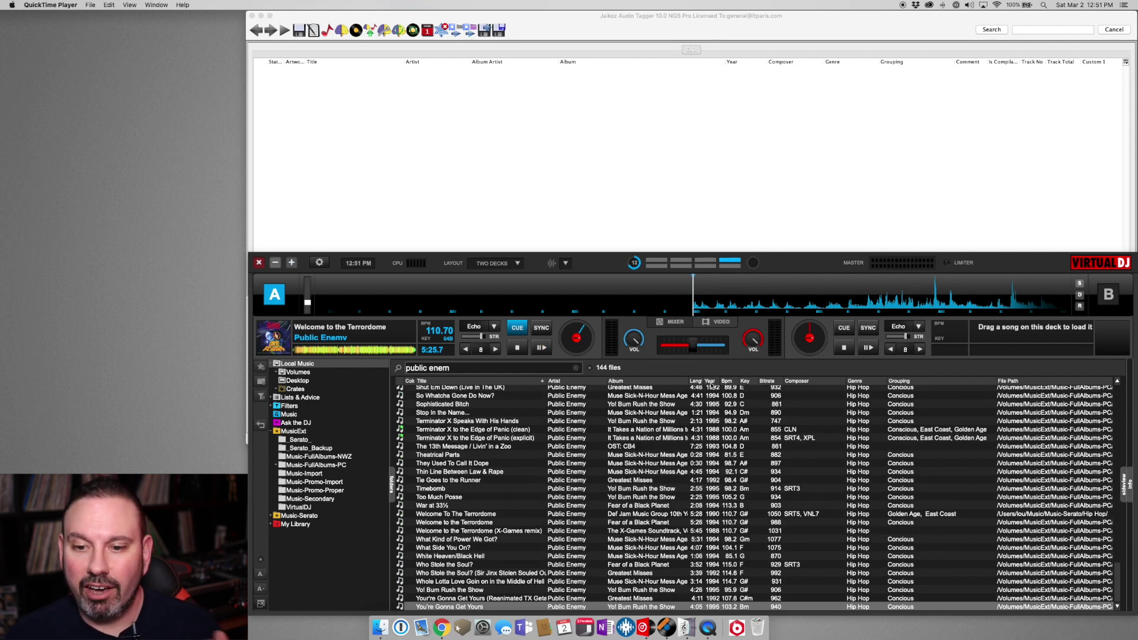
left_click(711, 381)
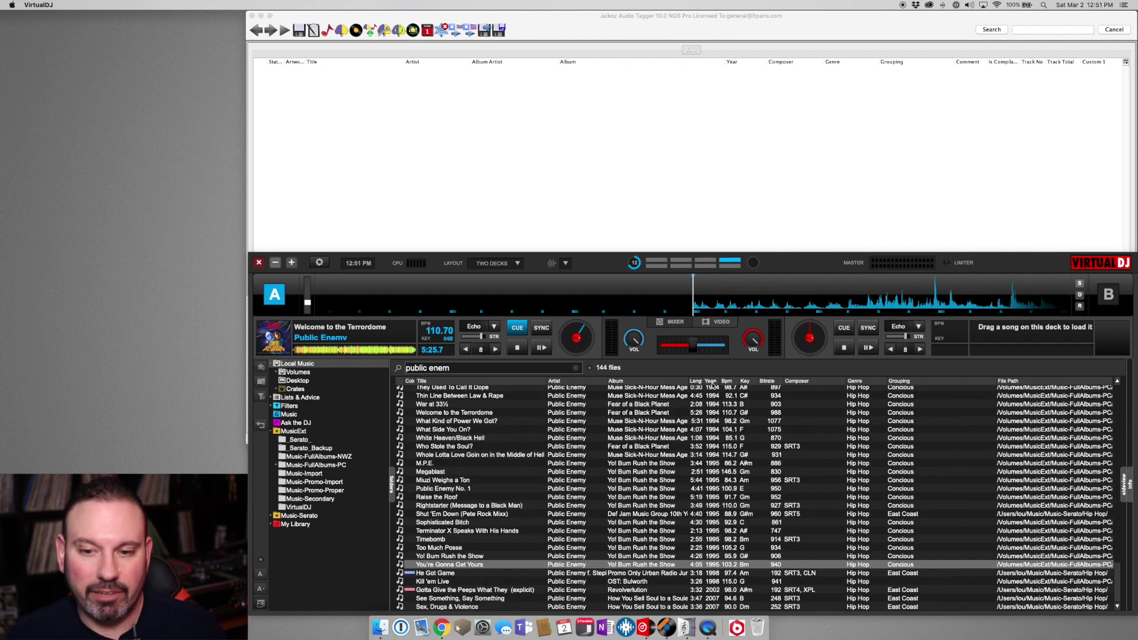
scroll(770, 469, "up", 5)
scroll(770, 469, "up", 6)
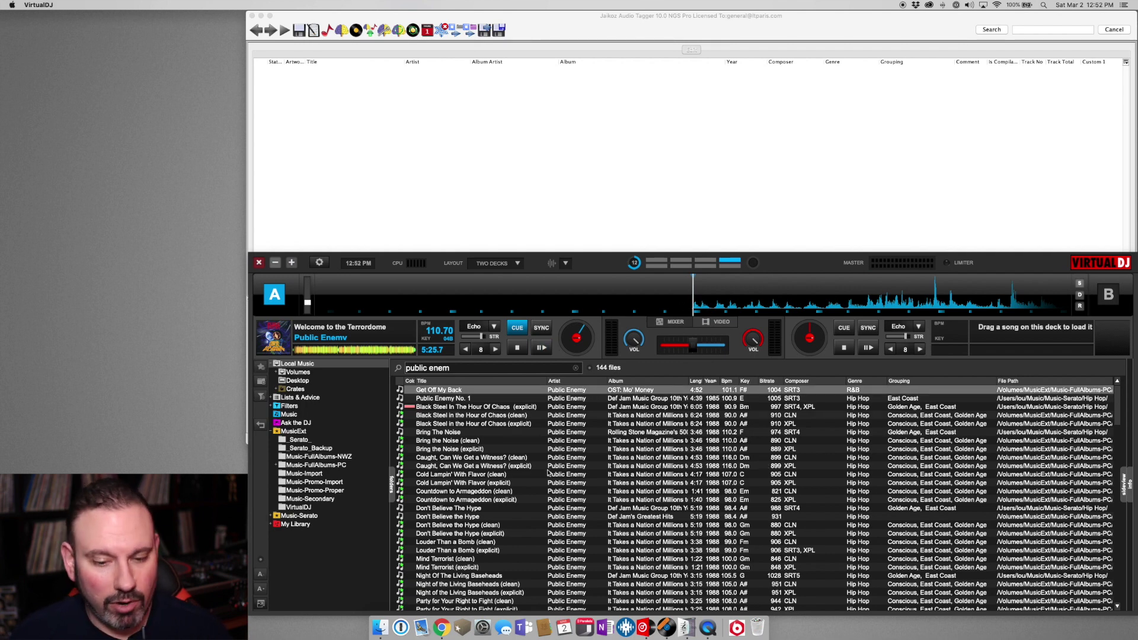
Search the web in Chrome for "get off my back public enemy" and check the song's release year.
left_click(441, 628)
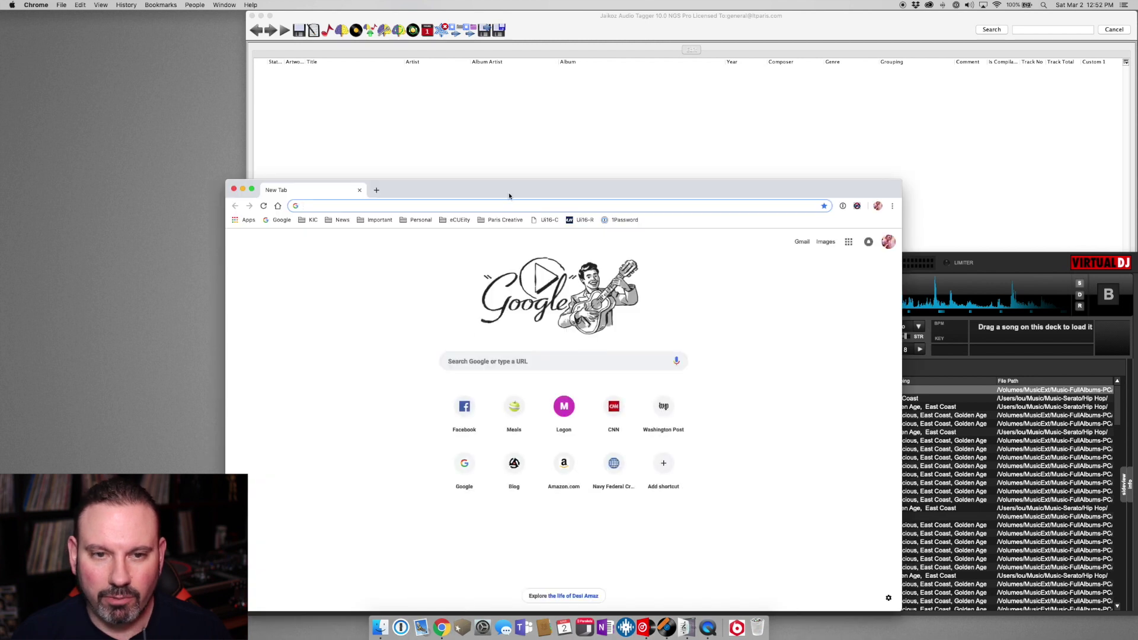
left_click_drag(490, 196, 656, 44)
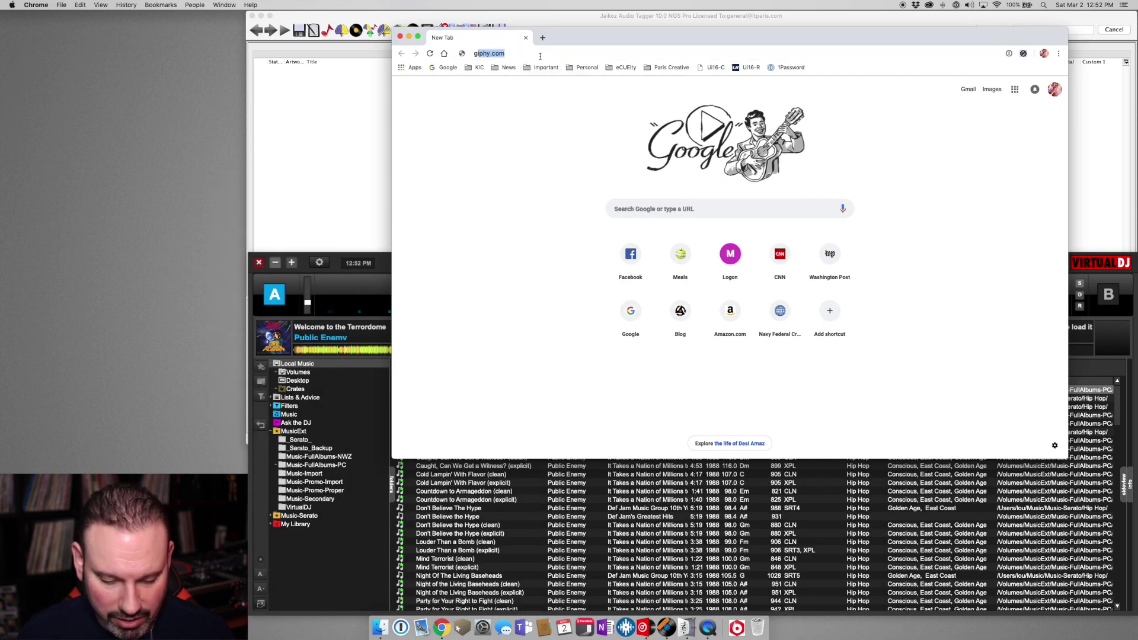
type("get off my ba")
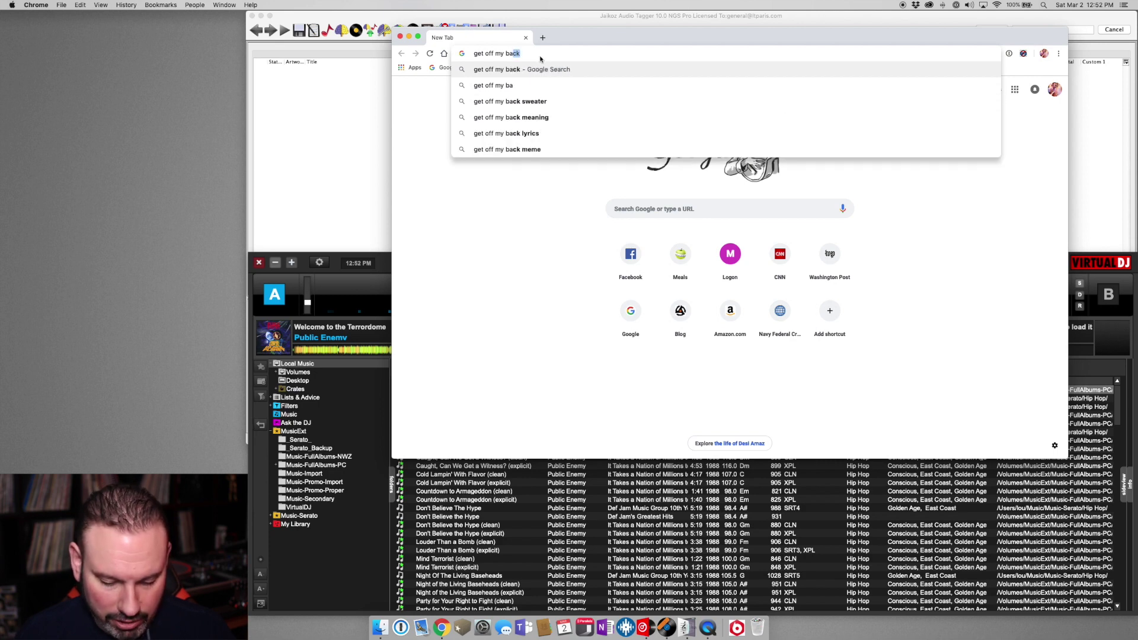
type("ck publi")
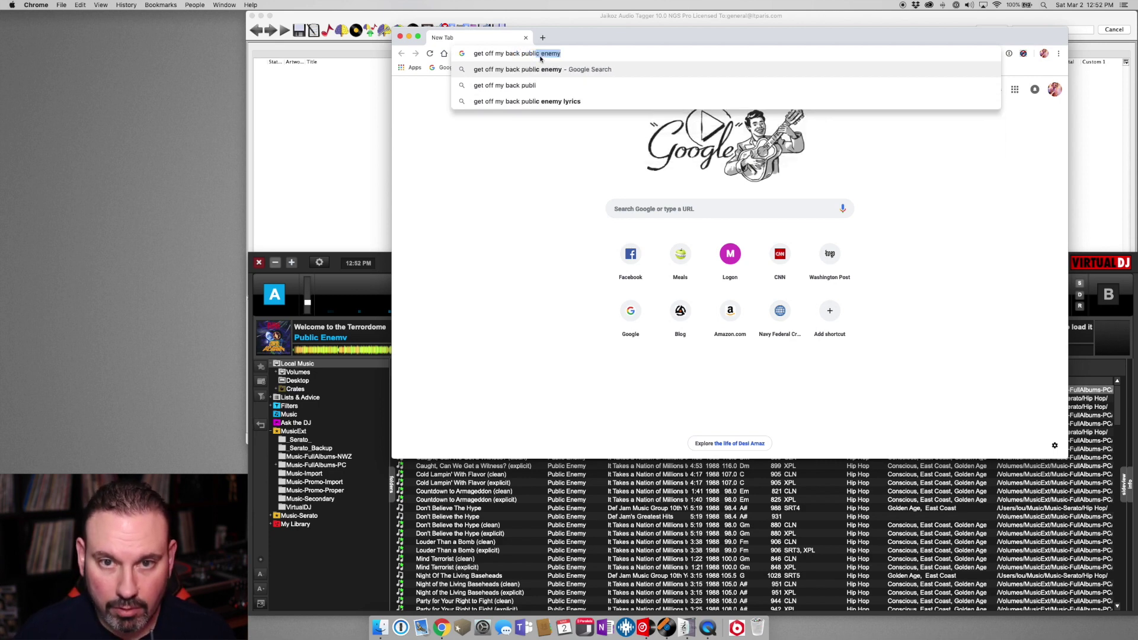
key("Return")
scroll(654, 301, "down", 2)
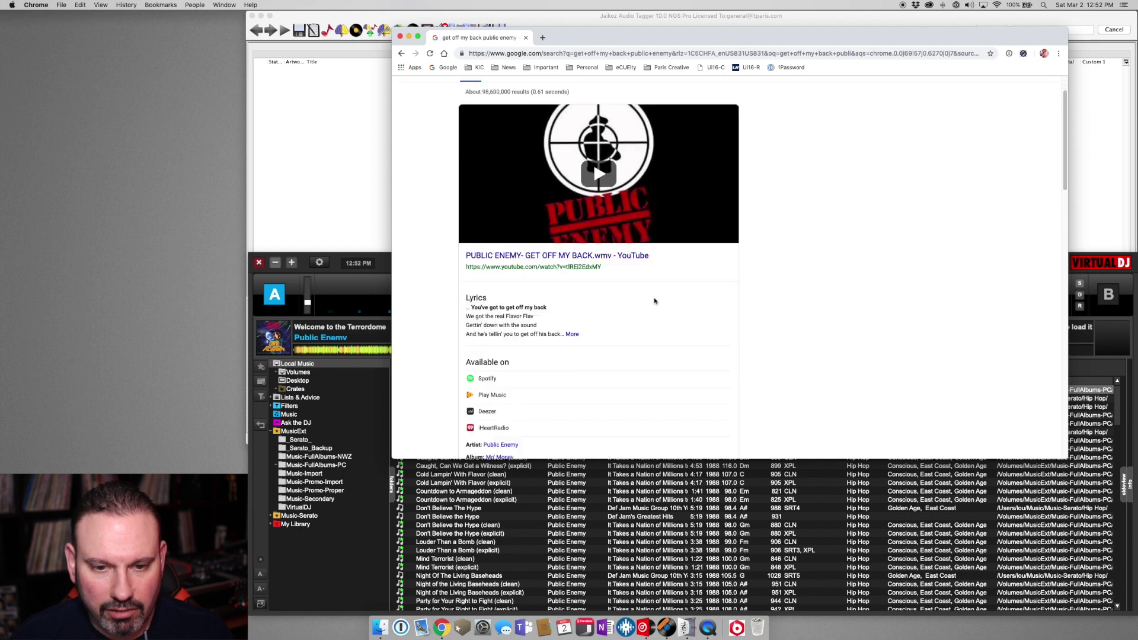
scroll(654, 301, "down", 2)
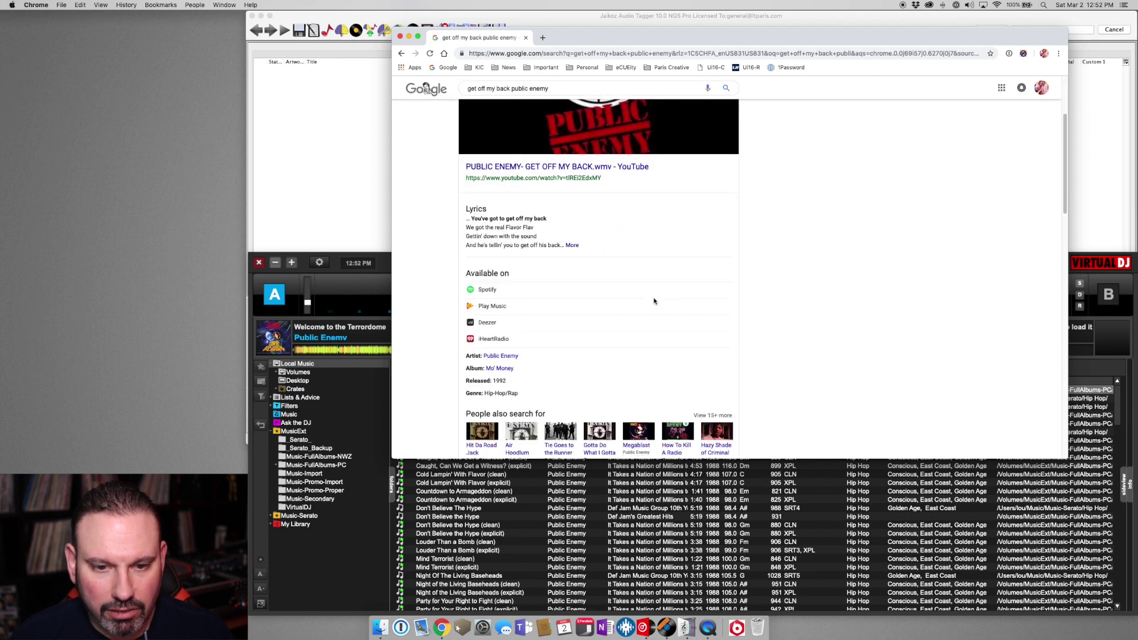
left_click(399, 37)
In VirtualDJ, set the year of the "Get Off My Back" track from OST: Mo' Money to 1992.
left_click(638, 391)
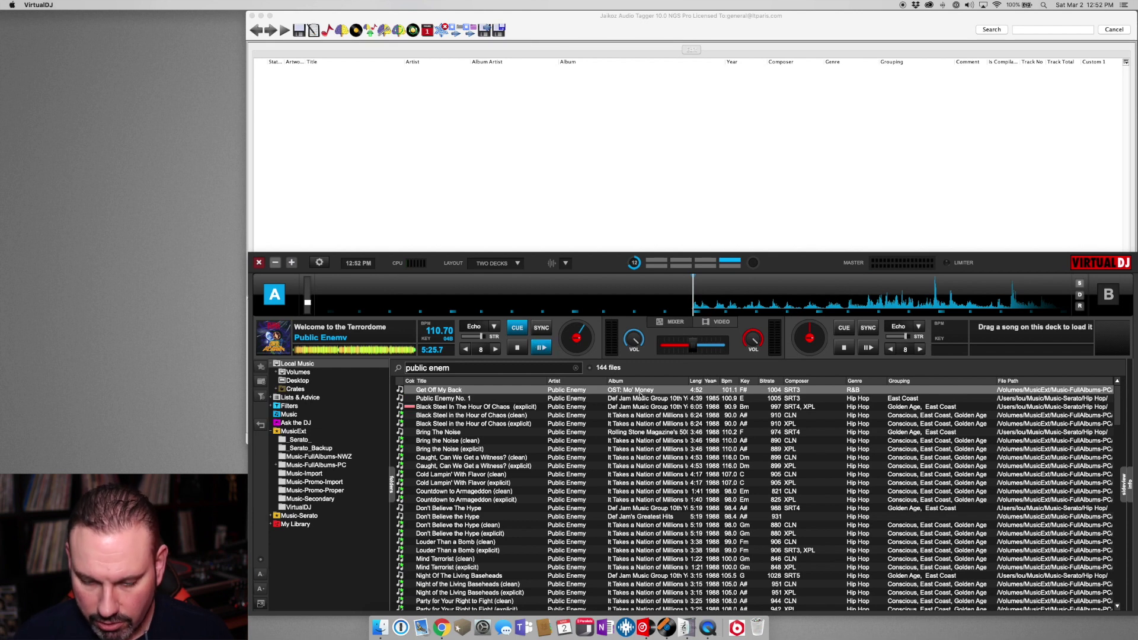
double_click(639, 393)
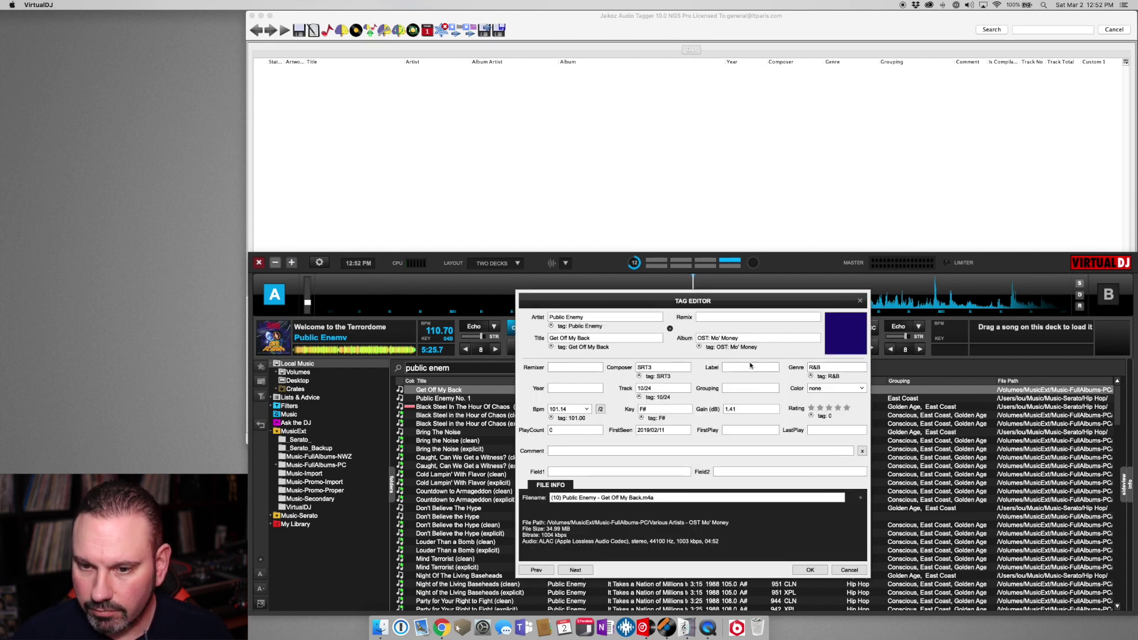
left_click(568, 389)
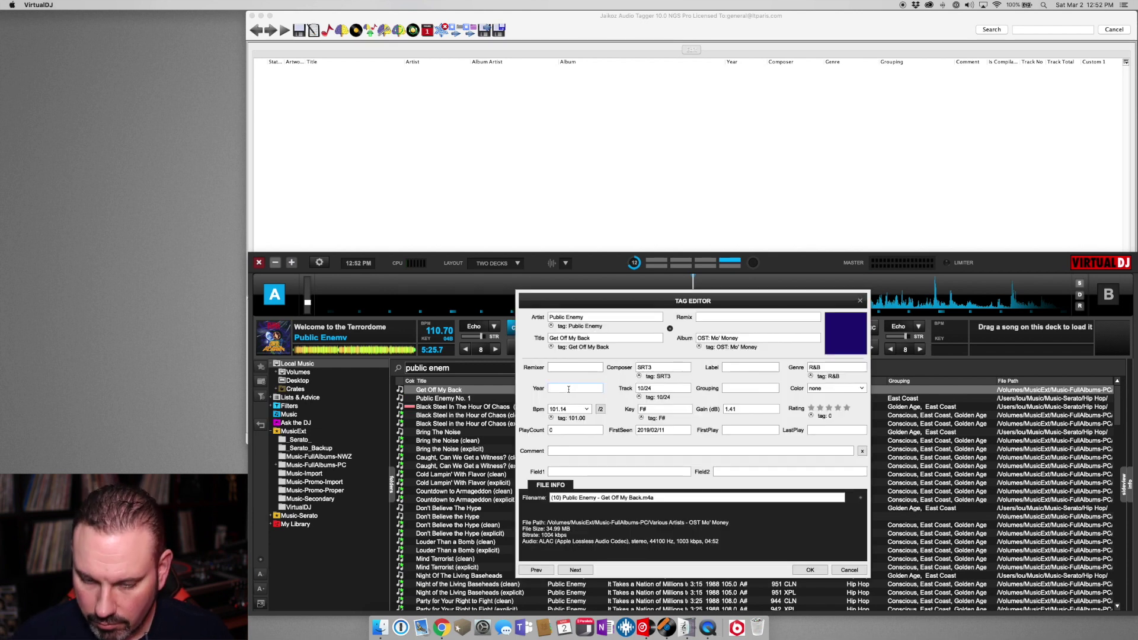
type("1992")
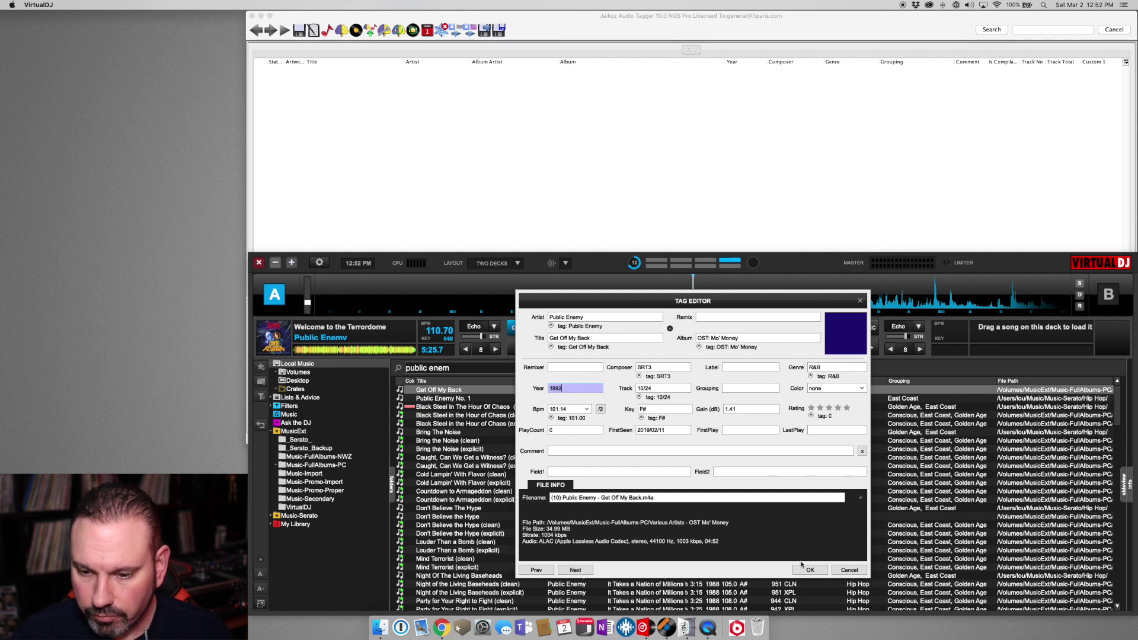
left_click(808, 570)
Sort by year and set genre Hip Hop and grouping "Conscious, East Coast, Golden Age" for all tracks through 1995.
left_click(695, 381)
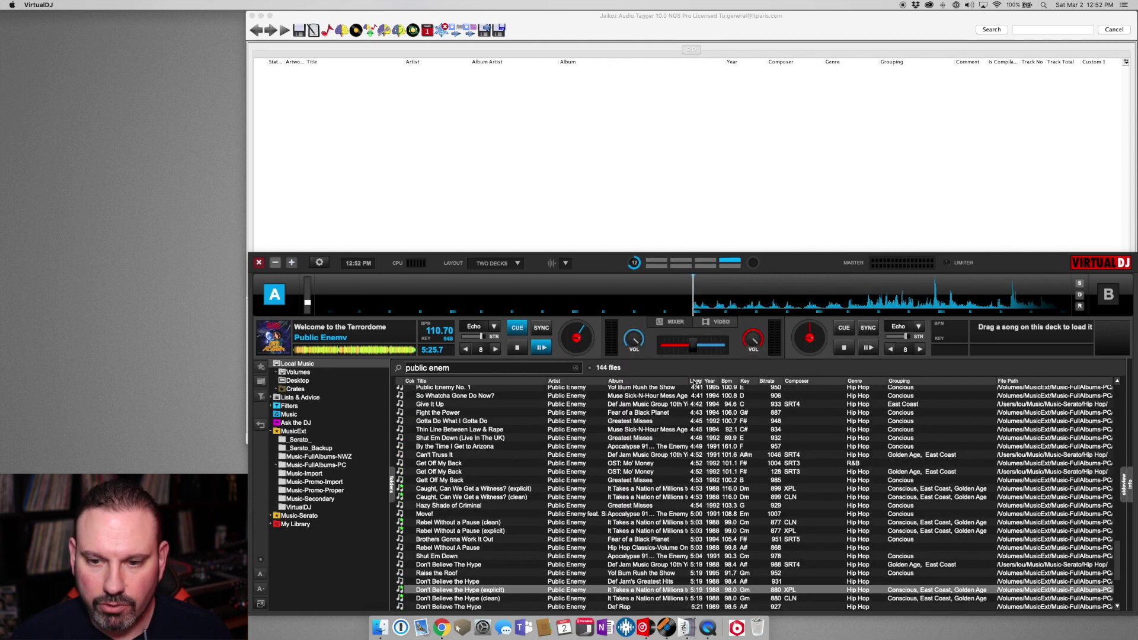
left_click(710, 382)
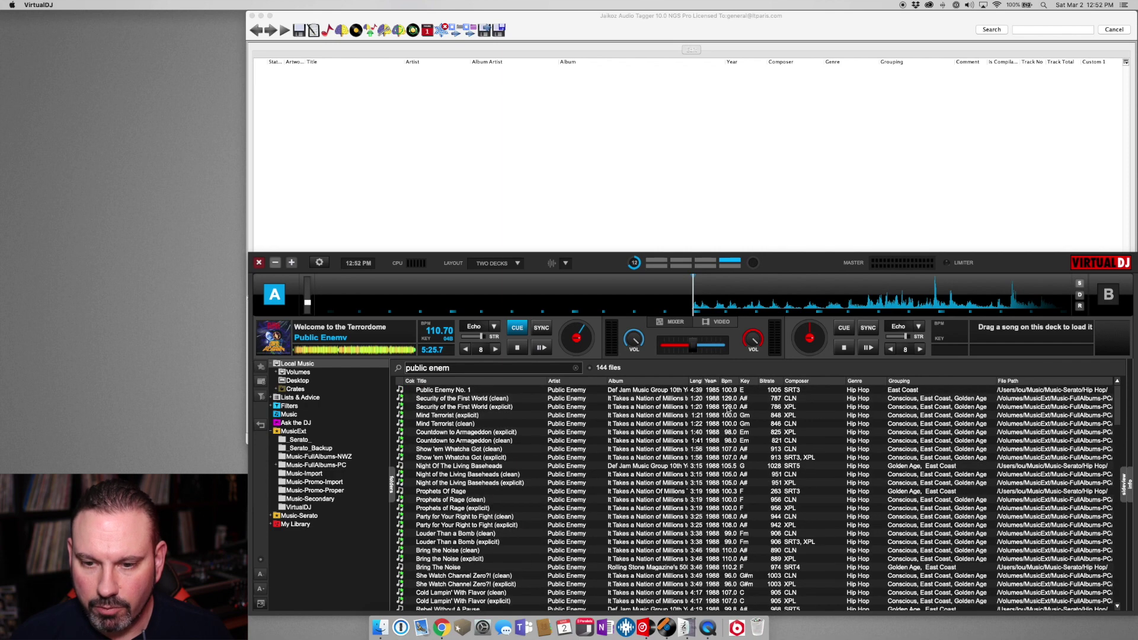
scroll(735, 451, "down", 10)
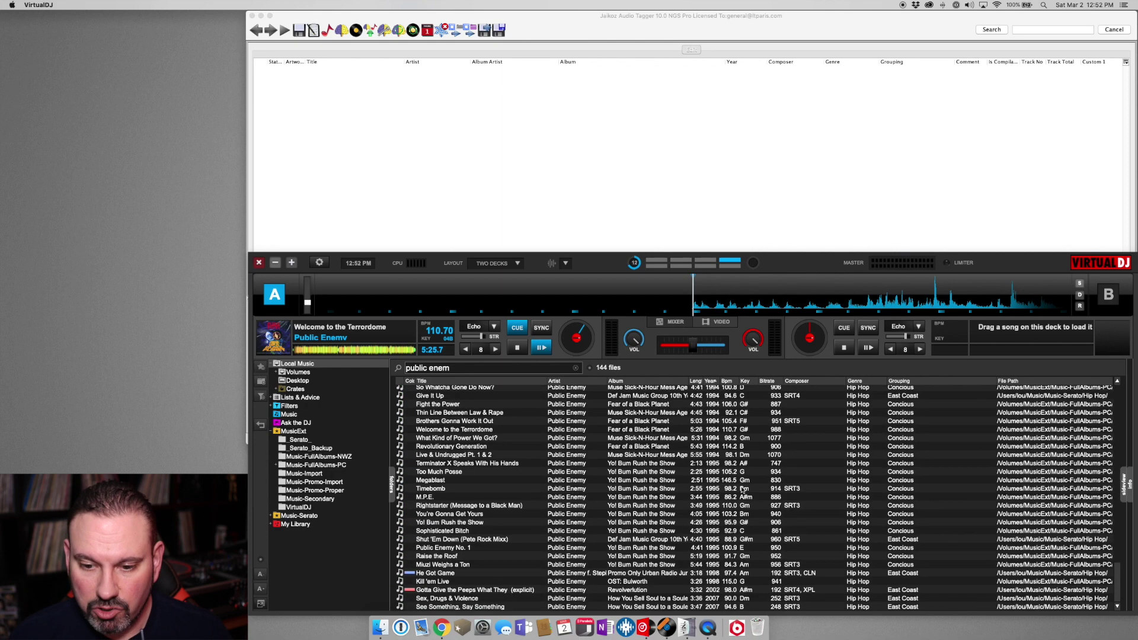
left_click(725, 565, "shift")
key("F2")
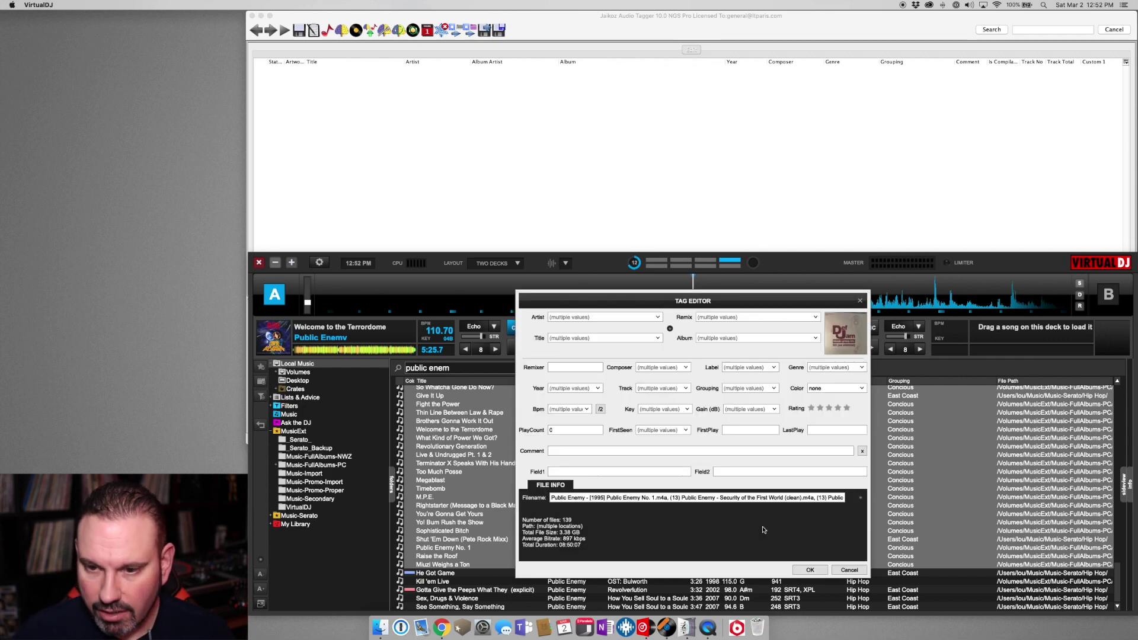
left_click(856, 367)
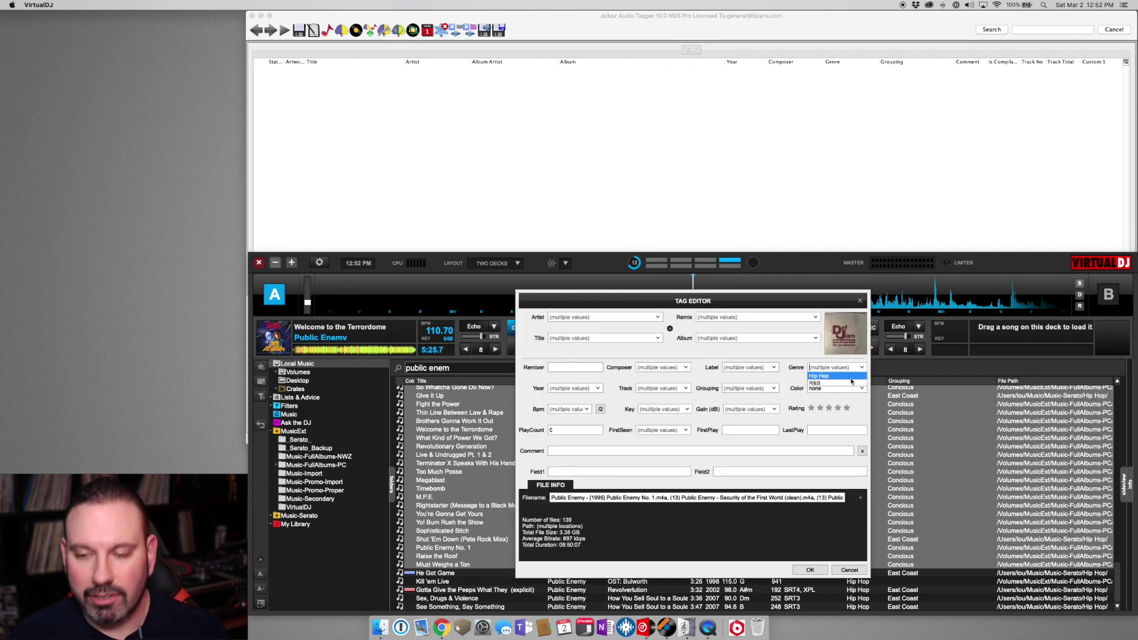
left_click(818, 386)
left_click(773, 389)
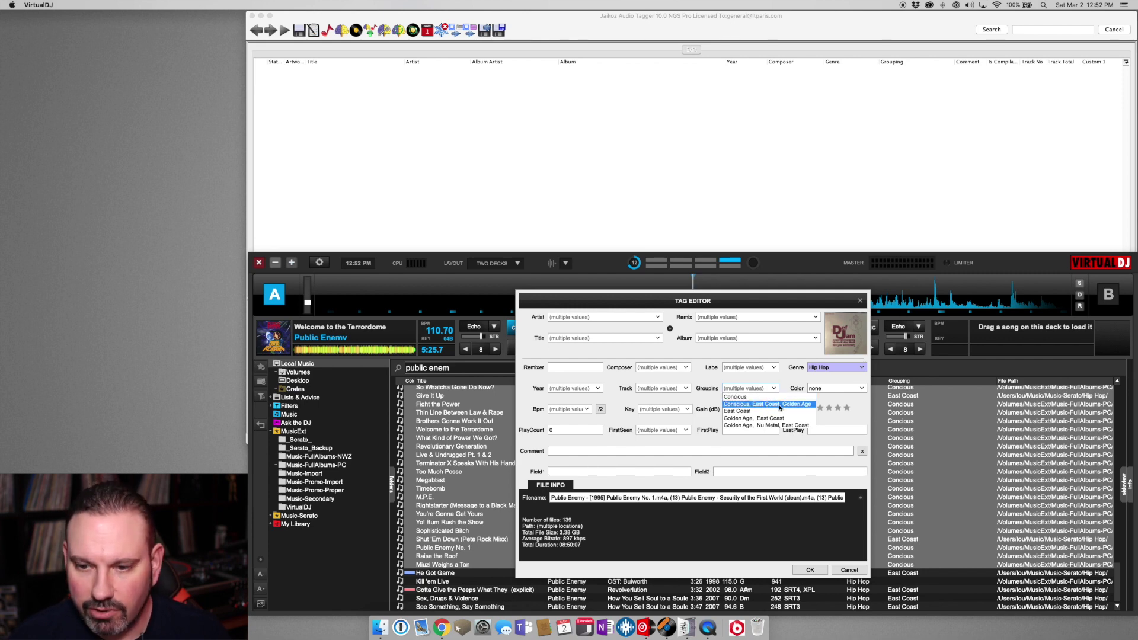
left_click(780, 405)
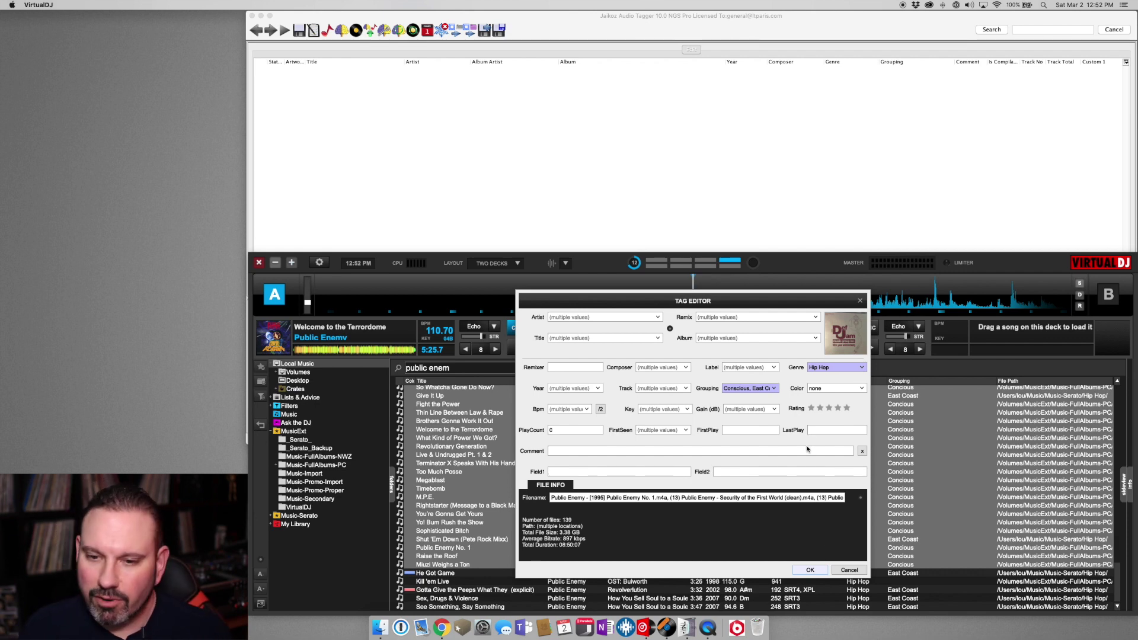
key("Return")
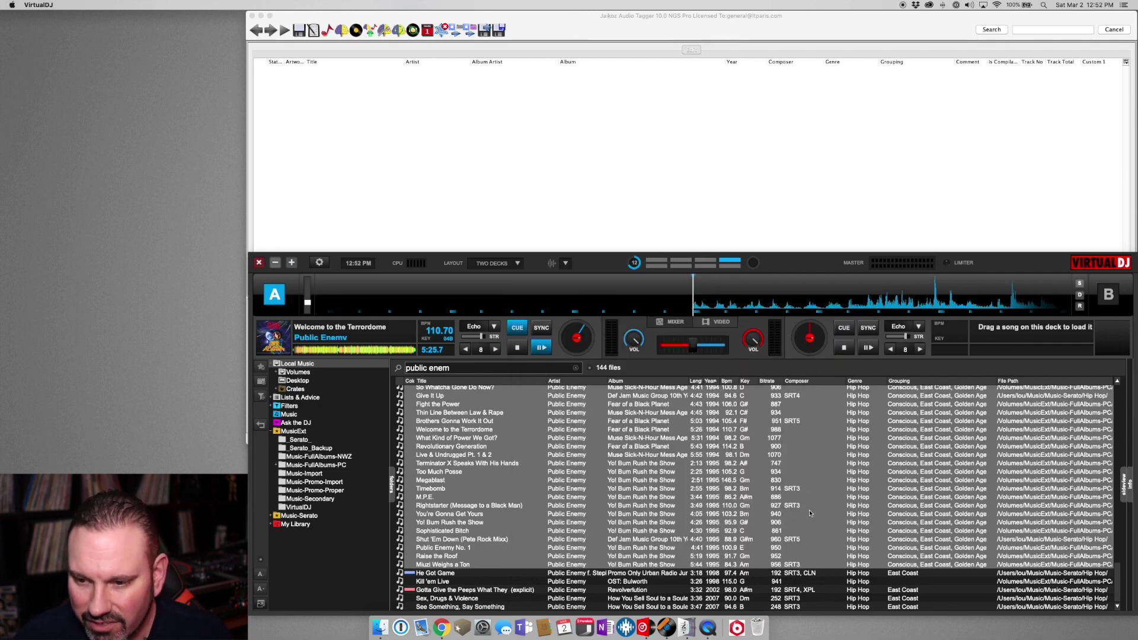
Set the grouping to "Conscious, East Coast" for the five tracks from "He Got Game" to "See Something, Say Something".
left_click(783, 574)
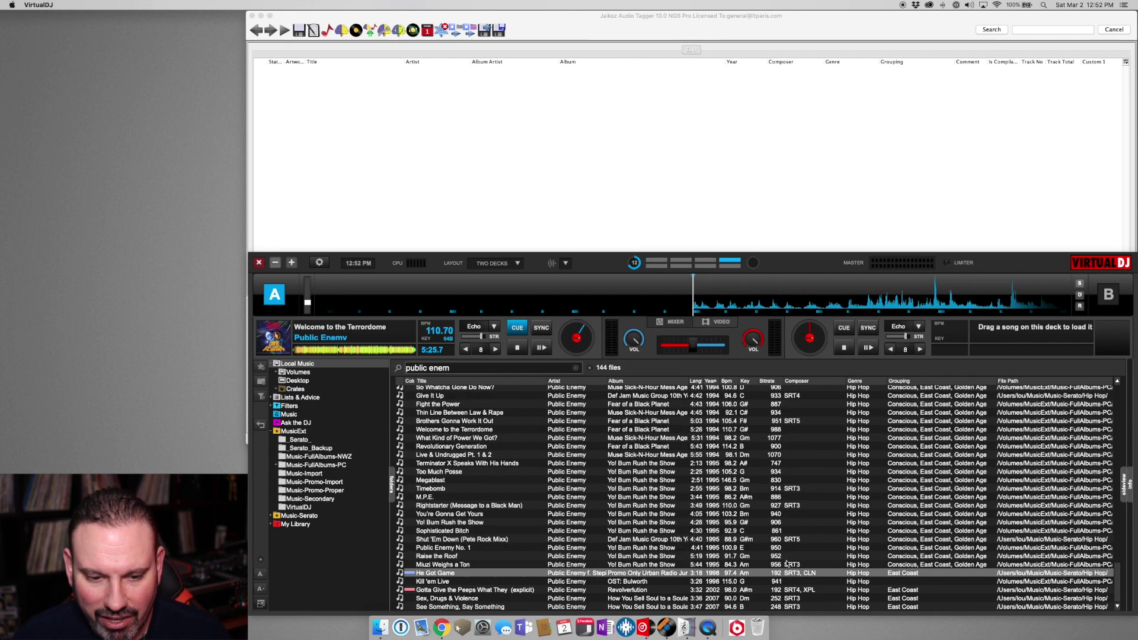
left_click(791, 606, "shift")
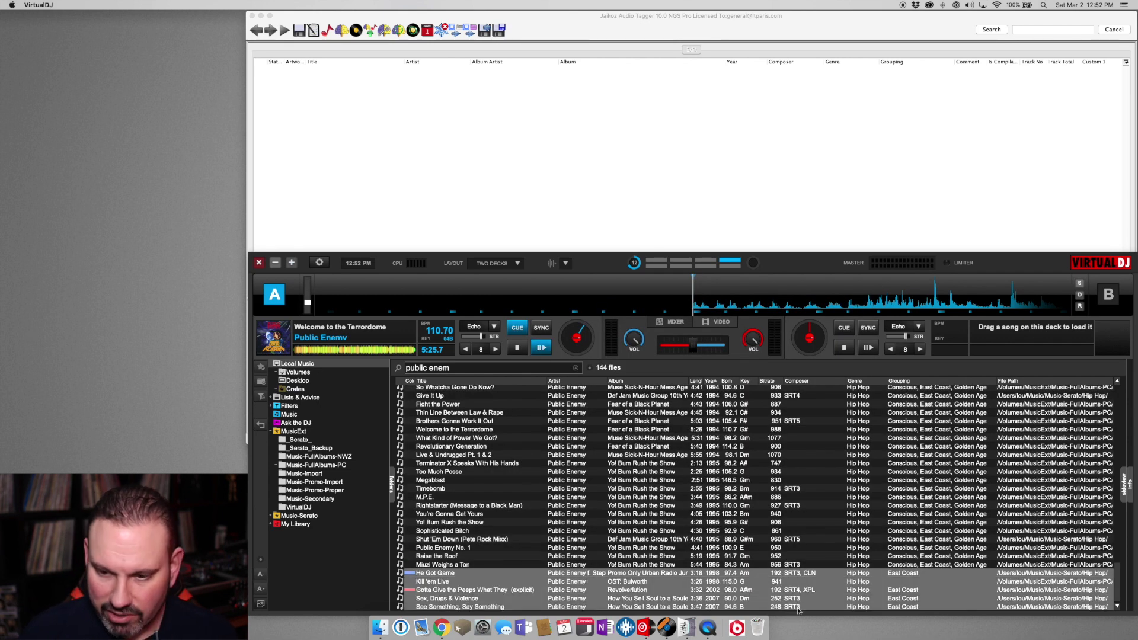
key("F2")
left_click(763, 388)
type("Concious,")
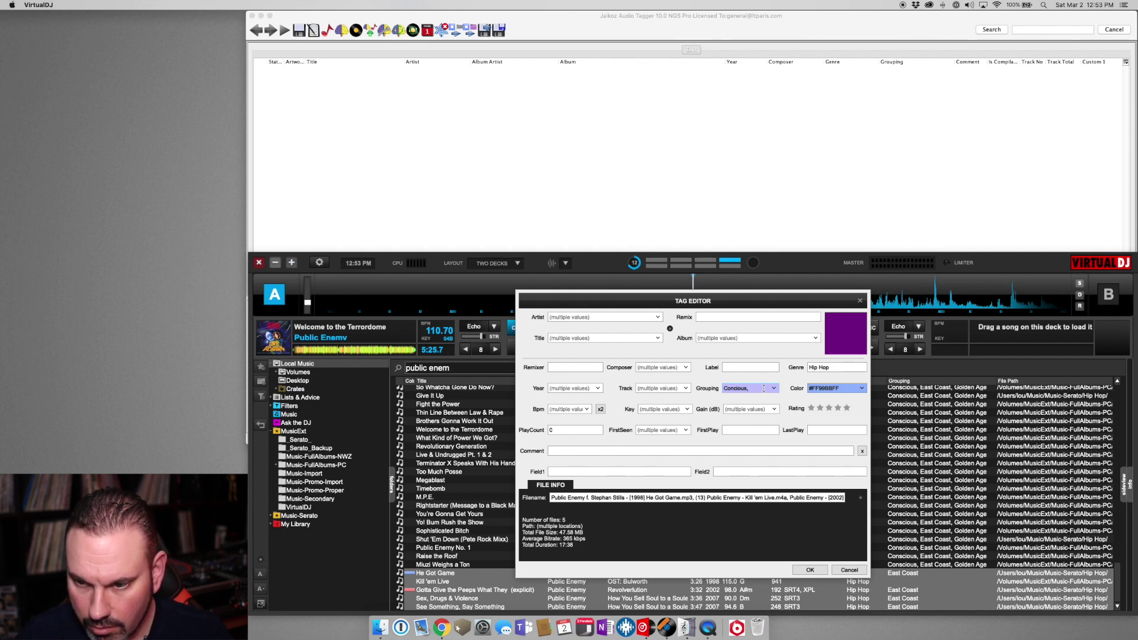
type("nscious")
type(", East C")
type("oast")
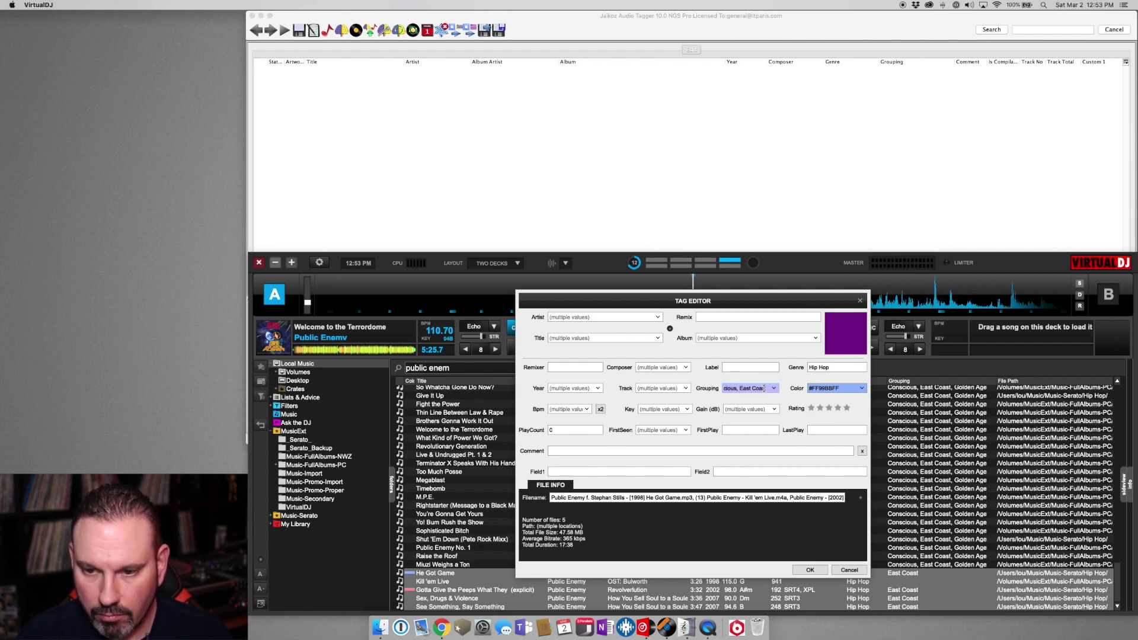
left_click(808, 570)
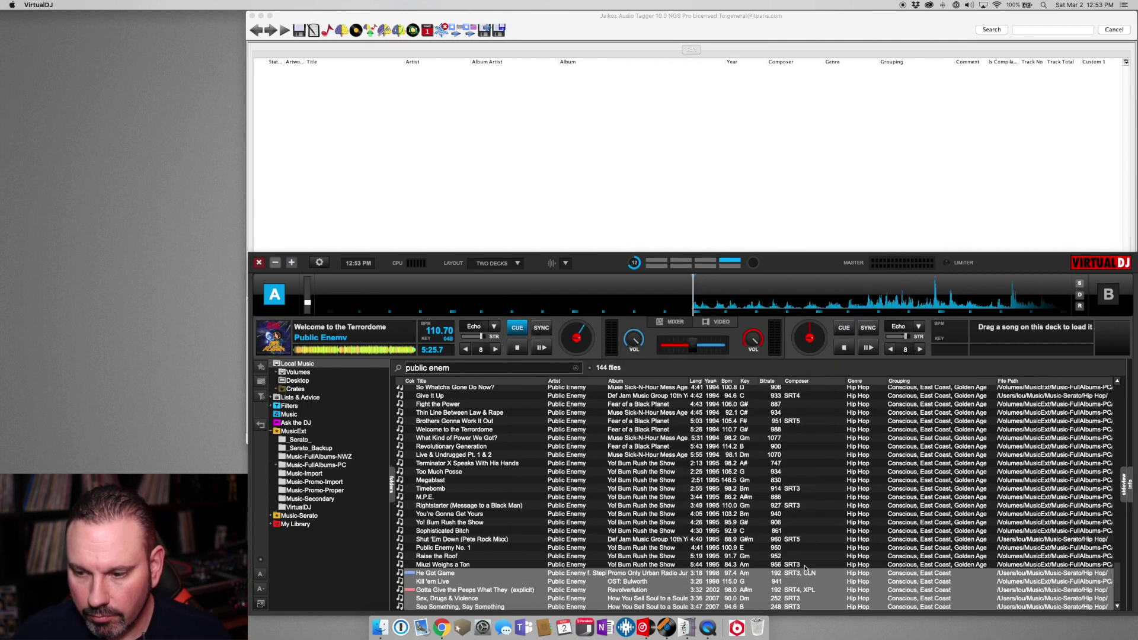
Show the "Public Enemy No. 1" file from Yo! Bum Rush the Show in Finder.
left_click(803, 540)
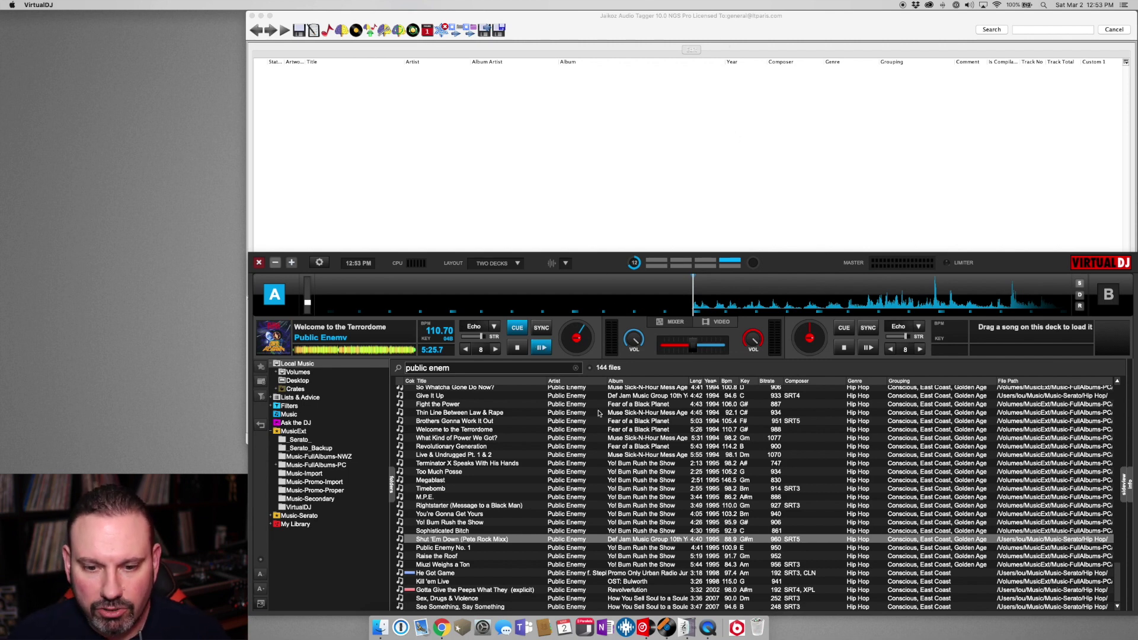
right_click(575, 543)
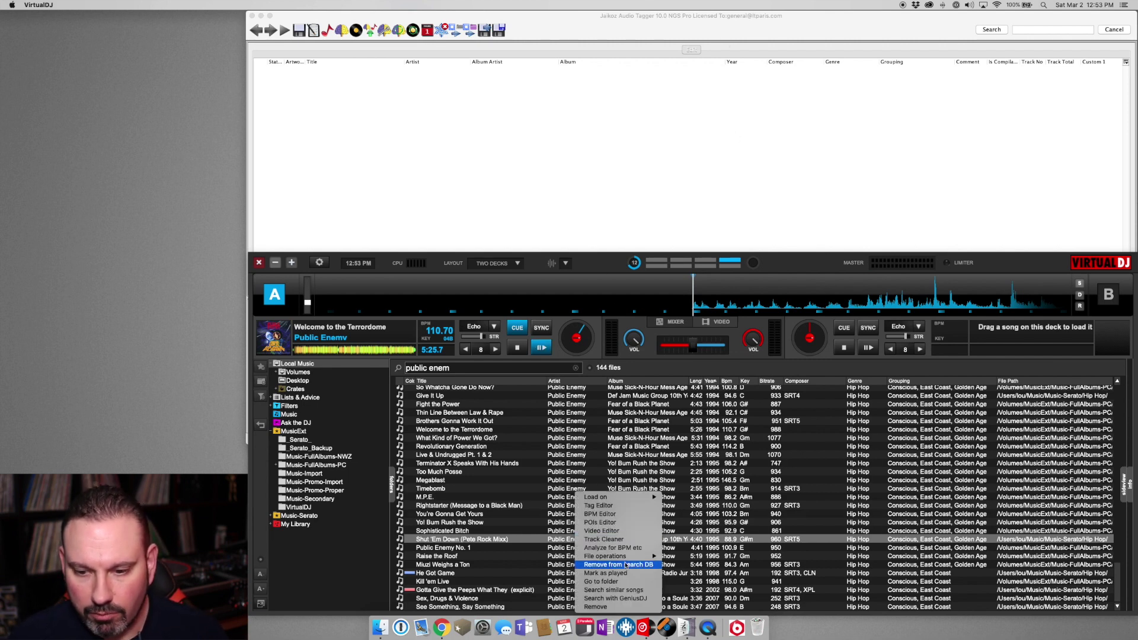
left_click(505, 552)
right_click(505, 550)
mouse_move(583, 556)
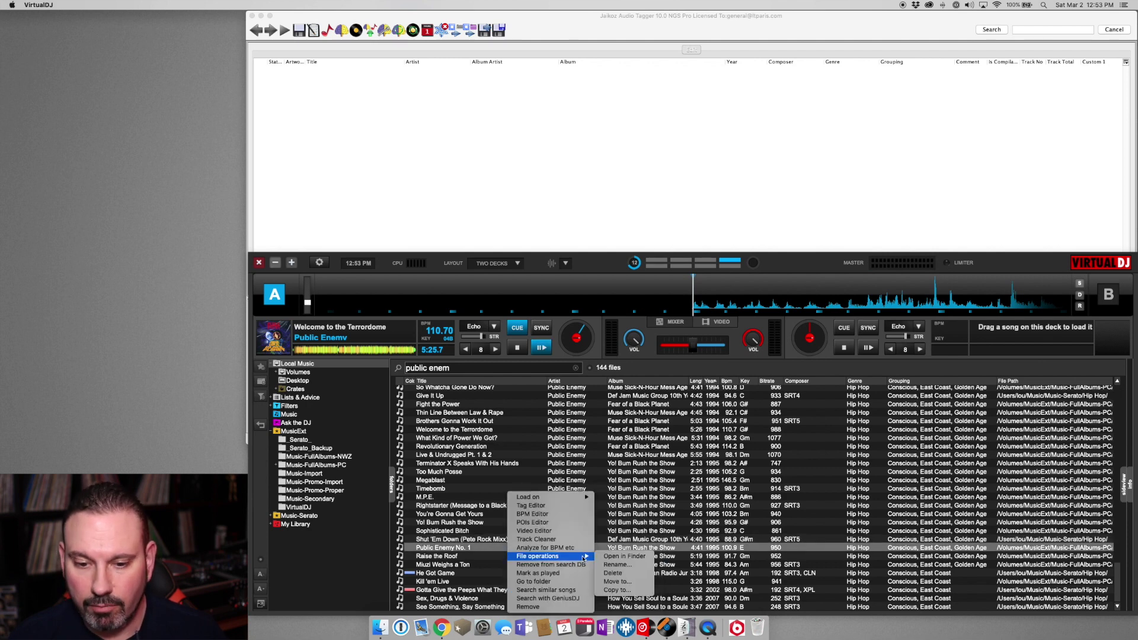
left_click(624, 556)
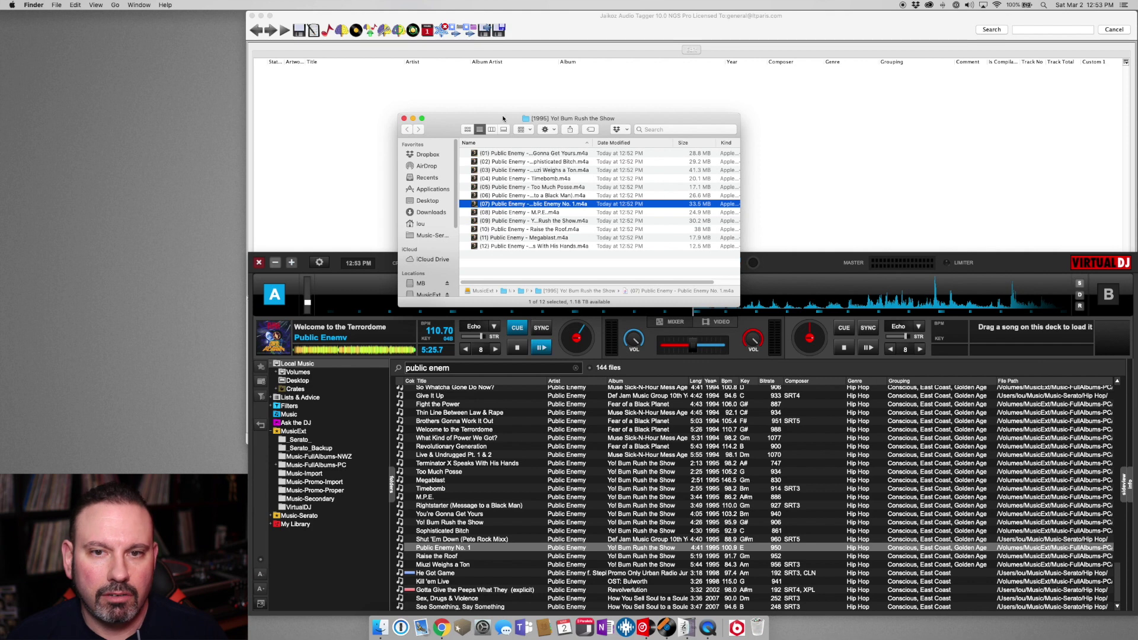
Go to the Music-FullAlbums-PC folder in Finder and load its Public Enemy folder into Jaikoz.
right_click(563, 119)
left_click(539, 136)
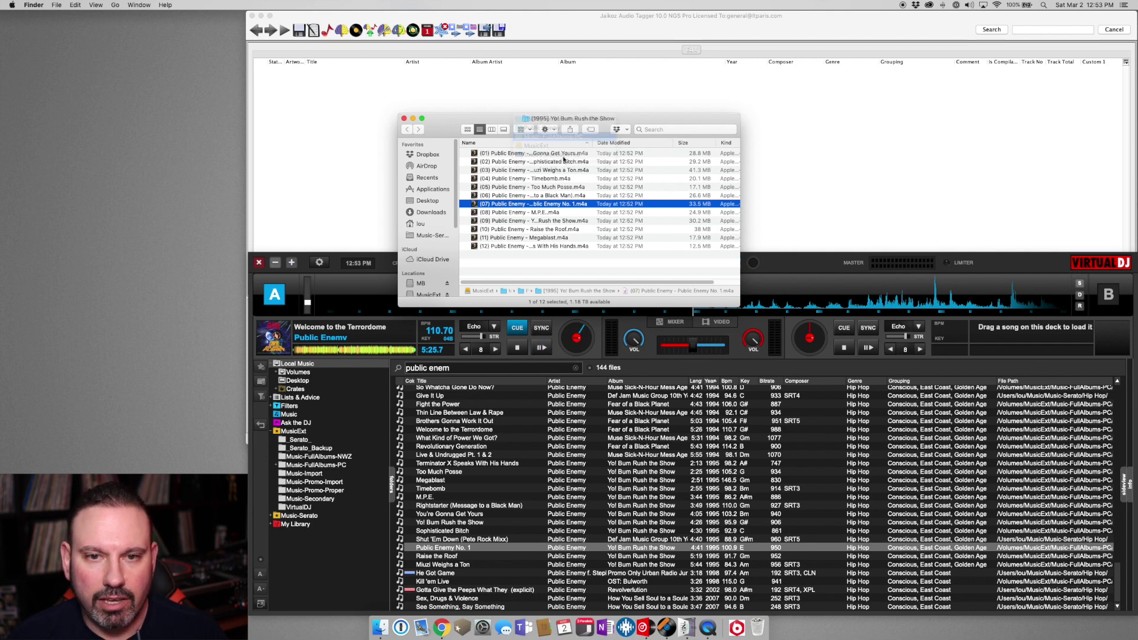
left_click(491, 205)
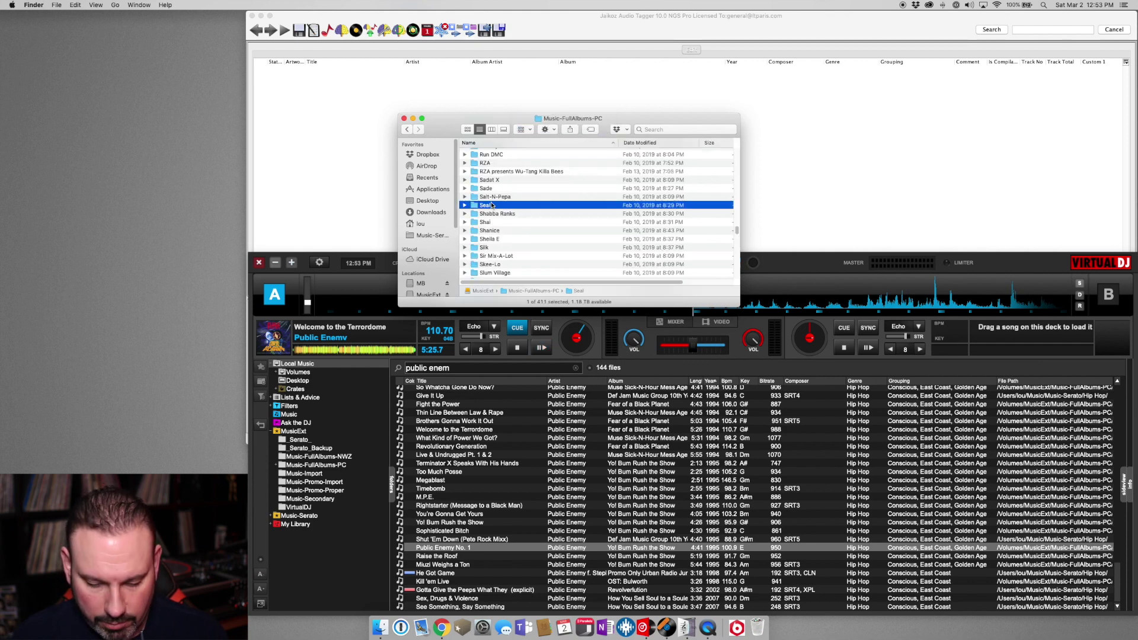
type("pub")
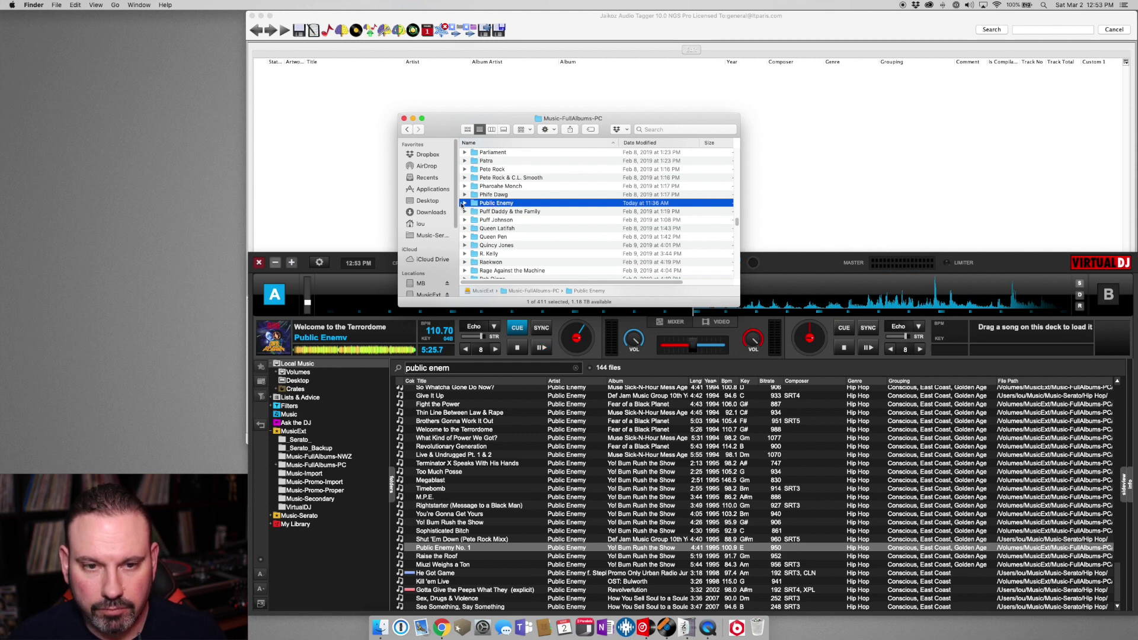
left_click_drag(491, 204, 842, 153)
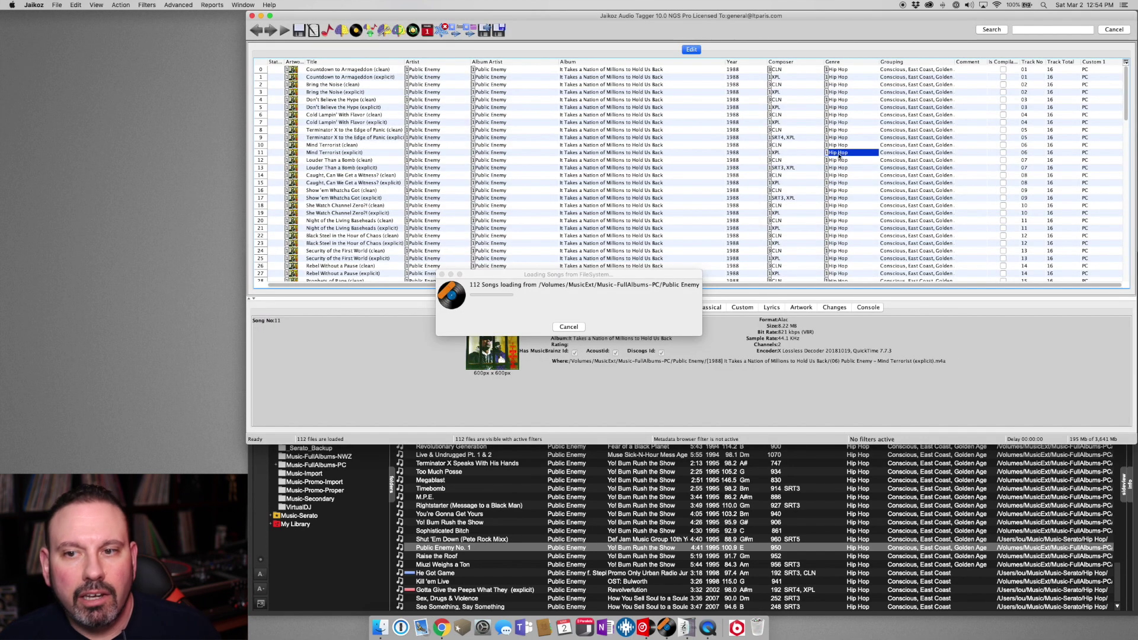
In Jaikoz's folder-renaming preferences, uncomment the genre line of the rename mask and comment out its albumartist line.
left_click(42, 5)
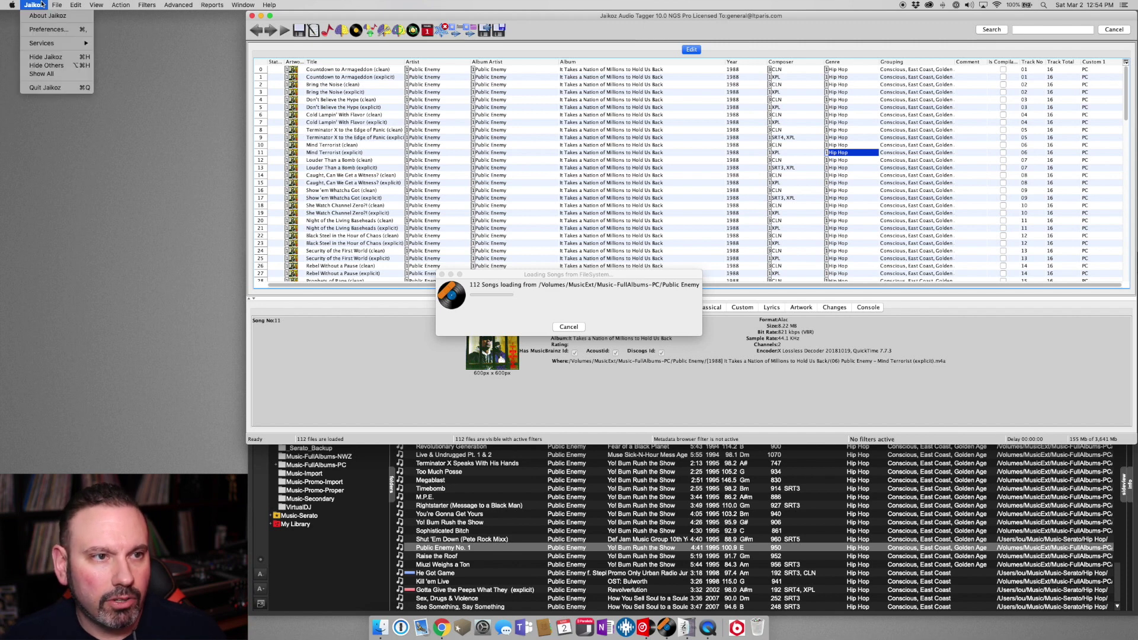
left_click(49, 29)
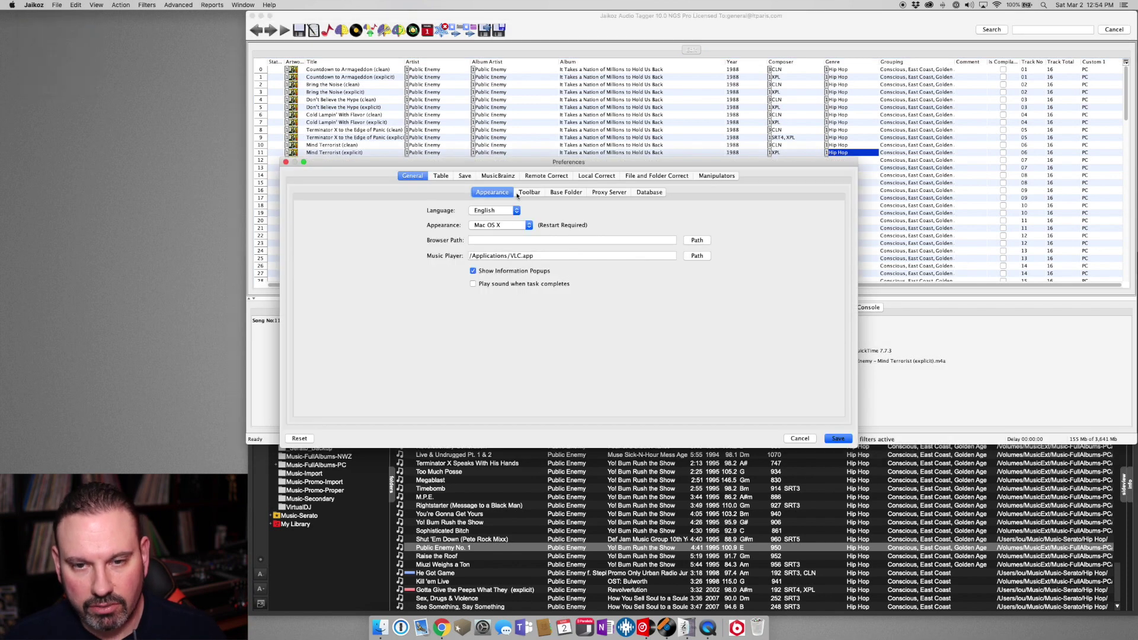
left_click(632, 176)
left_click(597, 175)
left_click(657, 175)
left_click(513, 192)
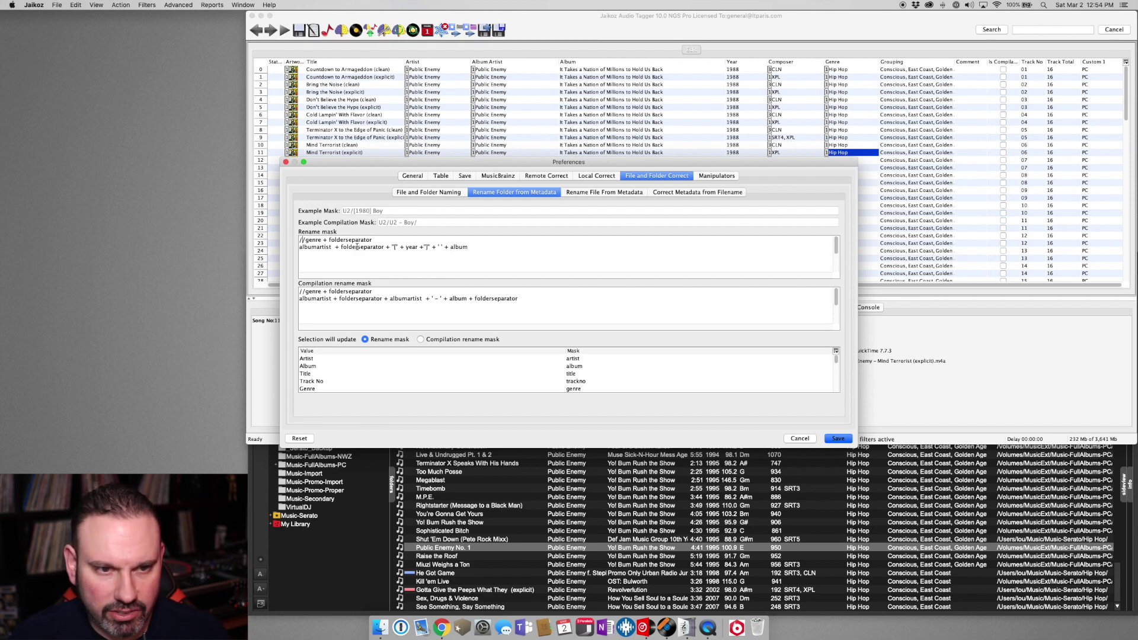
key("BackSpace")
key("BackSpace")
key("Down")
type("//")
Uncomment the genre line of the compilation folder rename mask and comment out its albumartist line.
left_click_drag(307, 291, 298, 294)
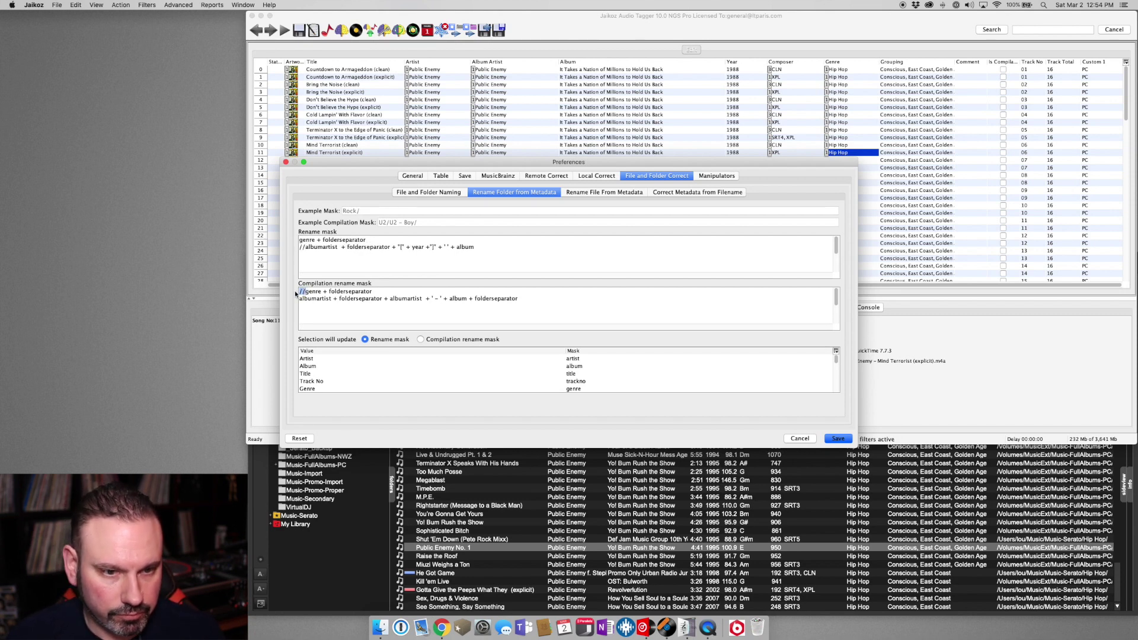
key("BackSpace")
left_click(299, 301)
type("//")
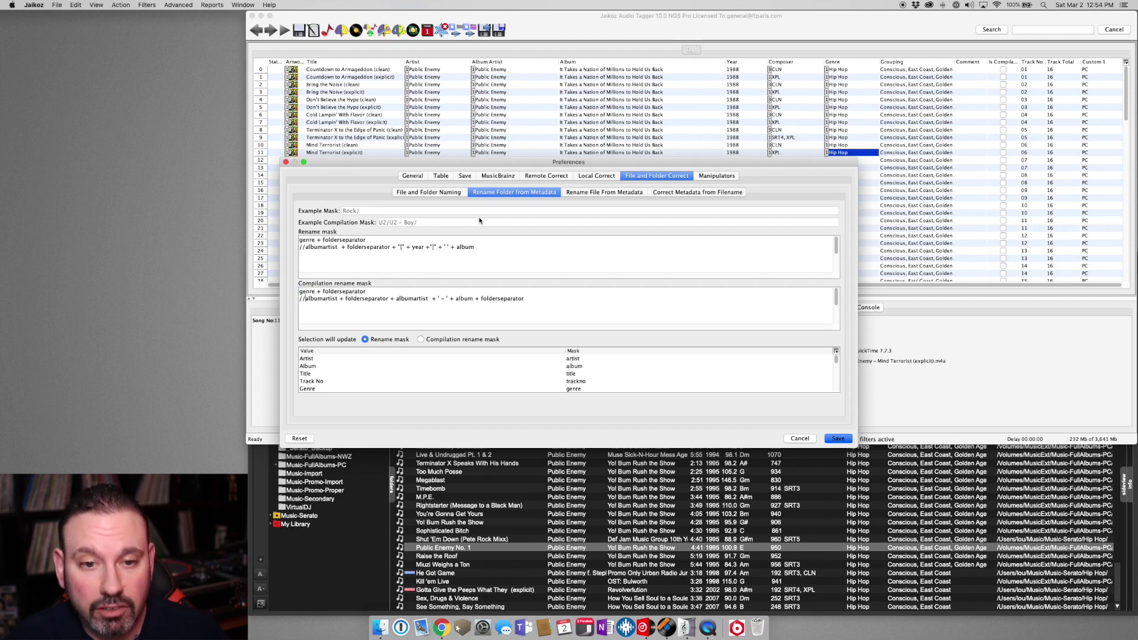
In both file rename masks, uncomment the artist-year-title line and comment out the trackno line, and save the preferences.
left_click(576, 193)
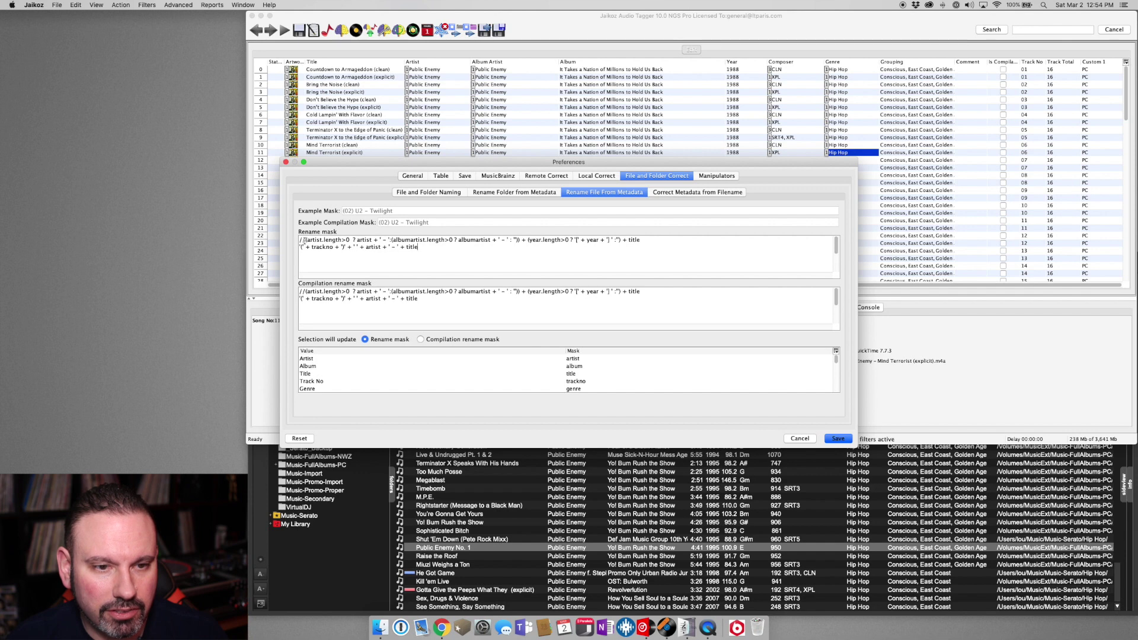
key("BackSpace")
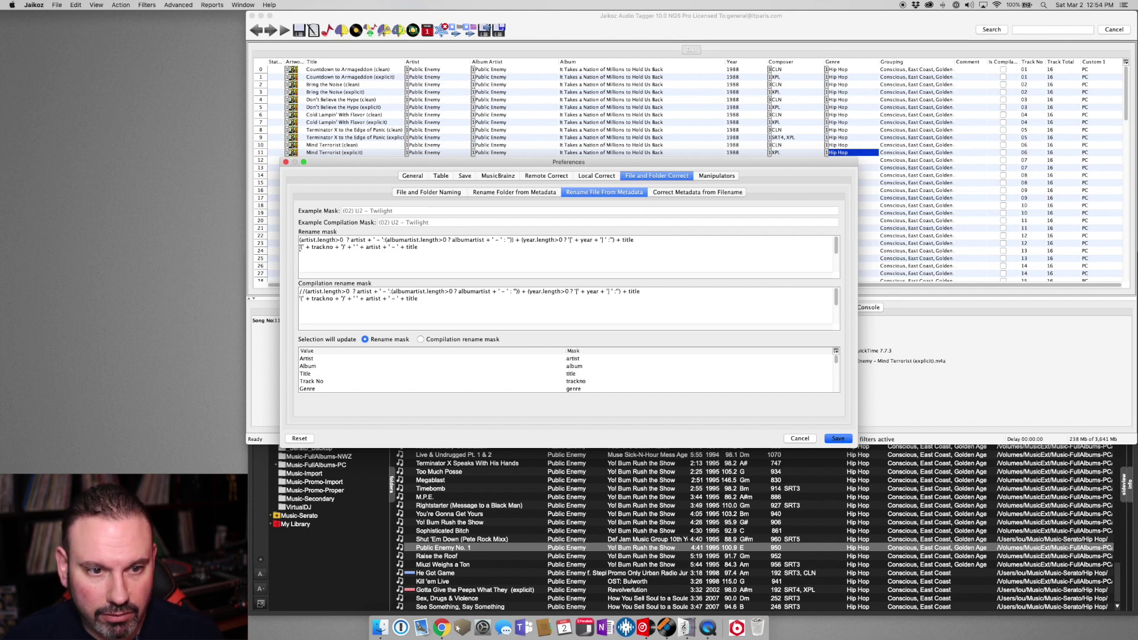
left_click(299, 247)
type("//")
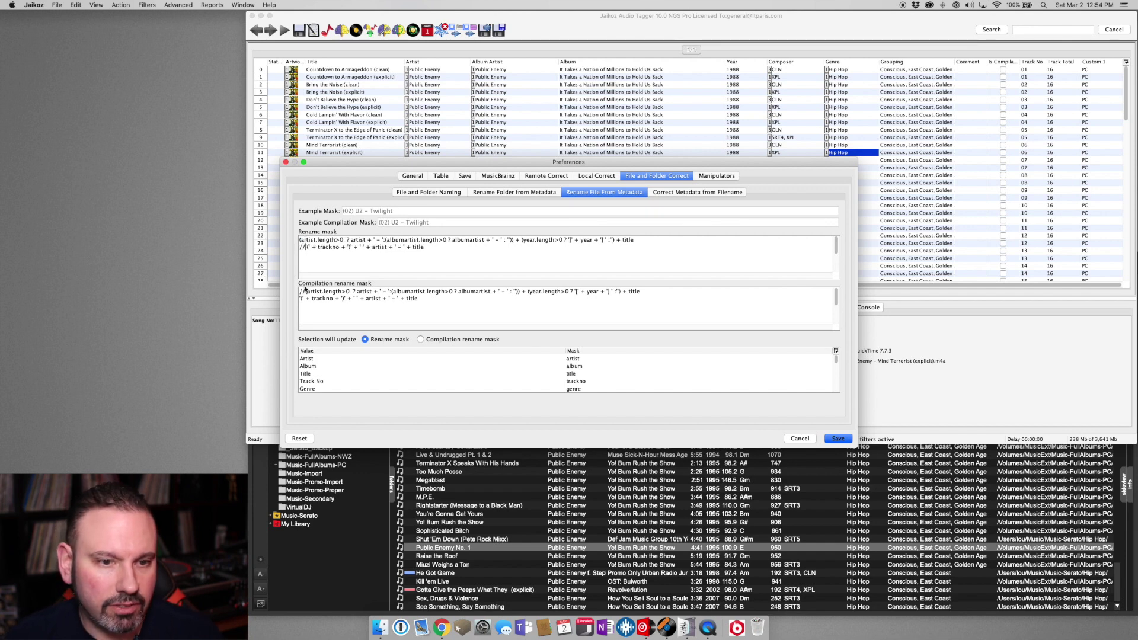
left_click_drag(307, 291, 296, 293)
key("BackSpace")
left_click(299, 299)
type("//")
left_click(837, 439)
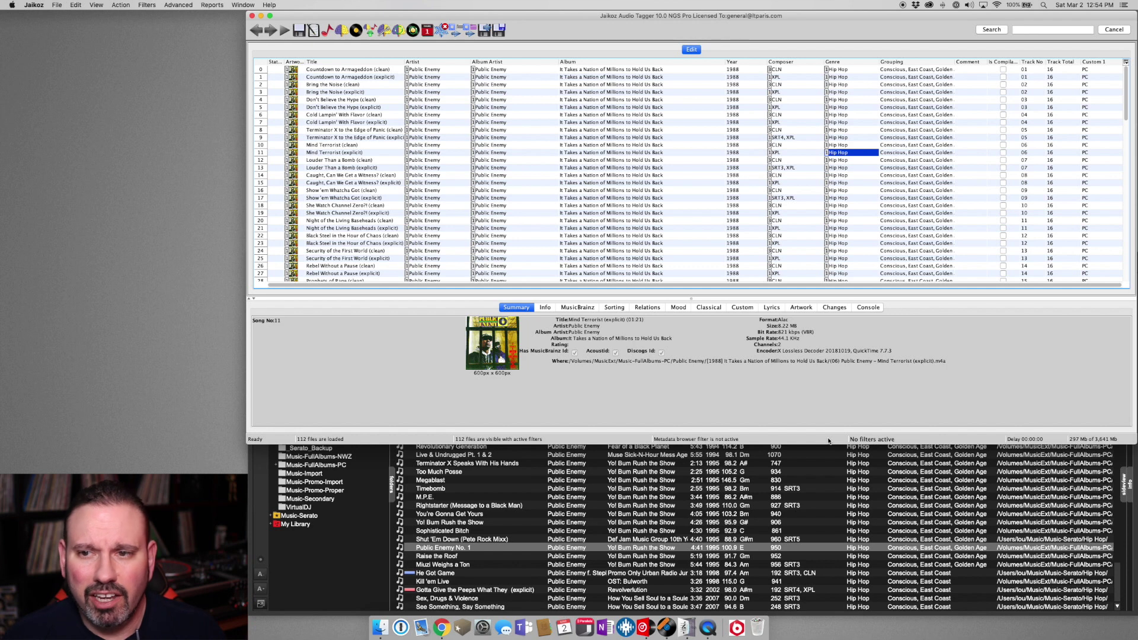
Sort the tracks by composer, select those tagged SRT3 to SRT5, and rename their files and folders from metadata.
left_click(796, 63)
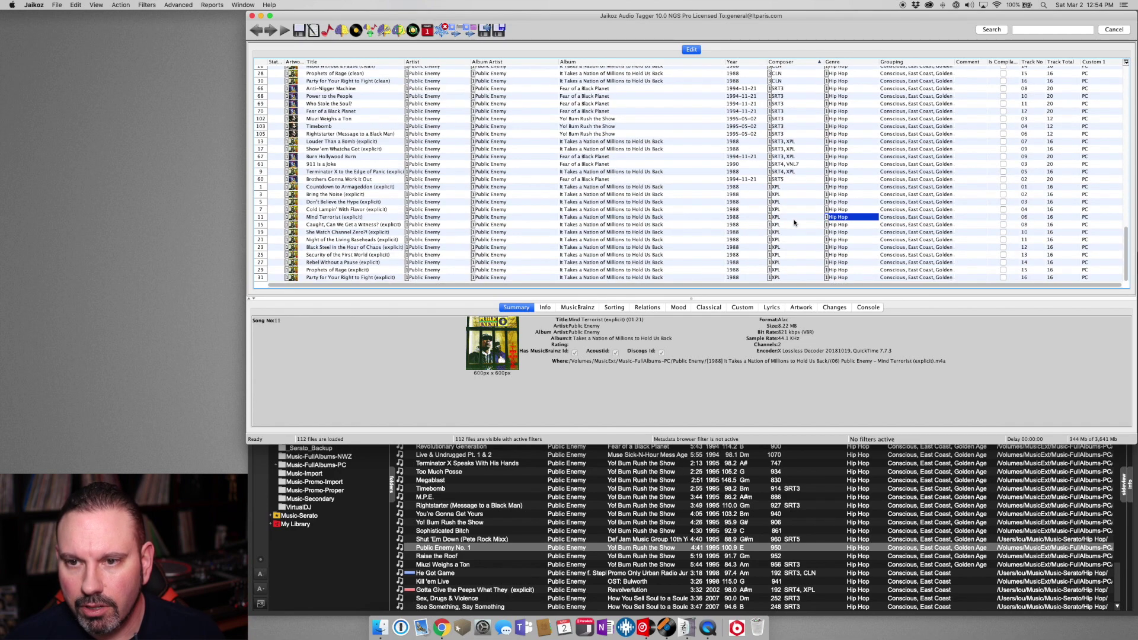
scroll(794, 223, "up", 1)
left_click(780, 190)
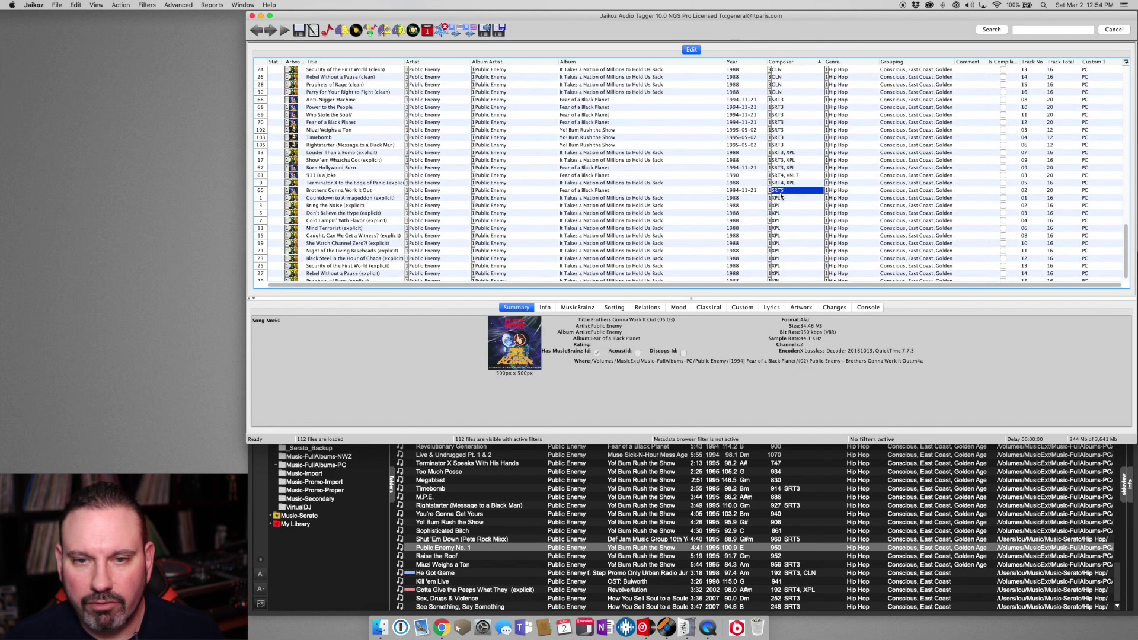
scroll(777, 175, "up", 3)
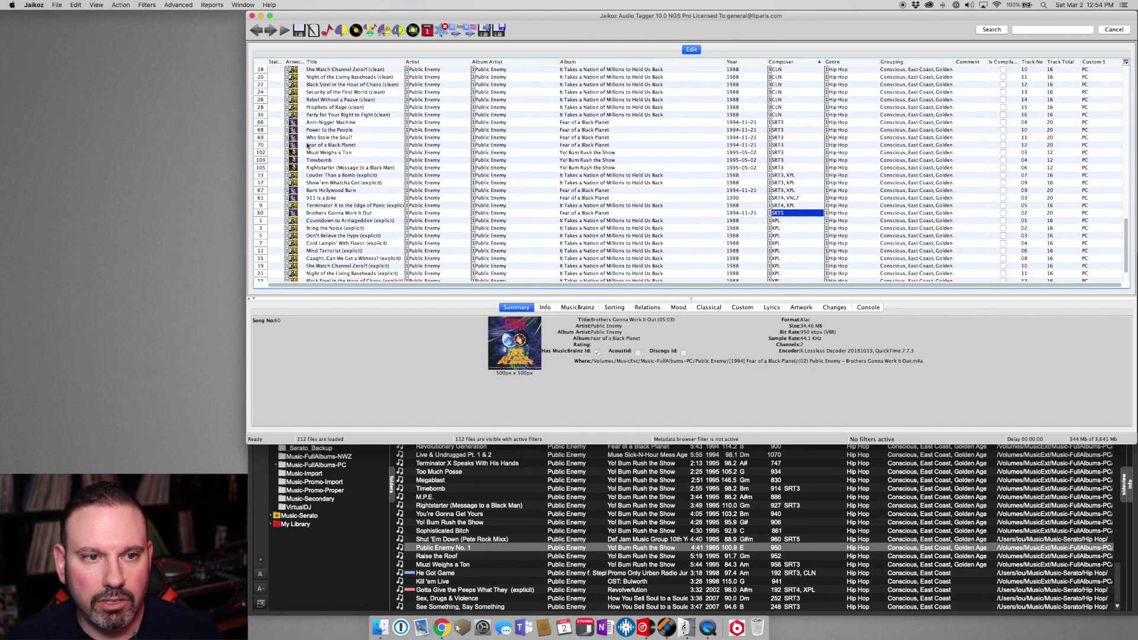
left_click(262, 122)
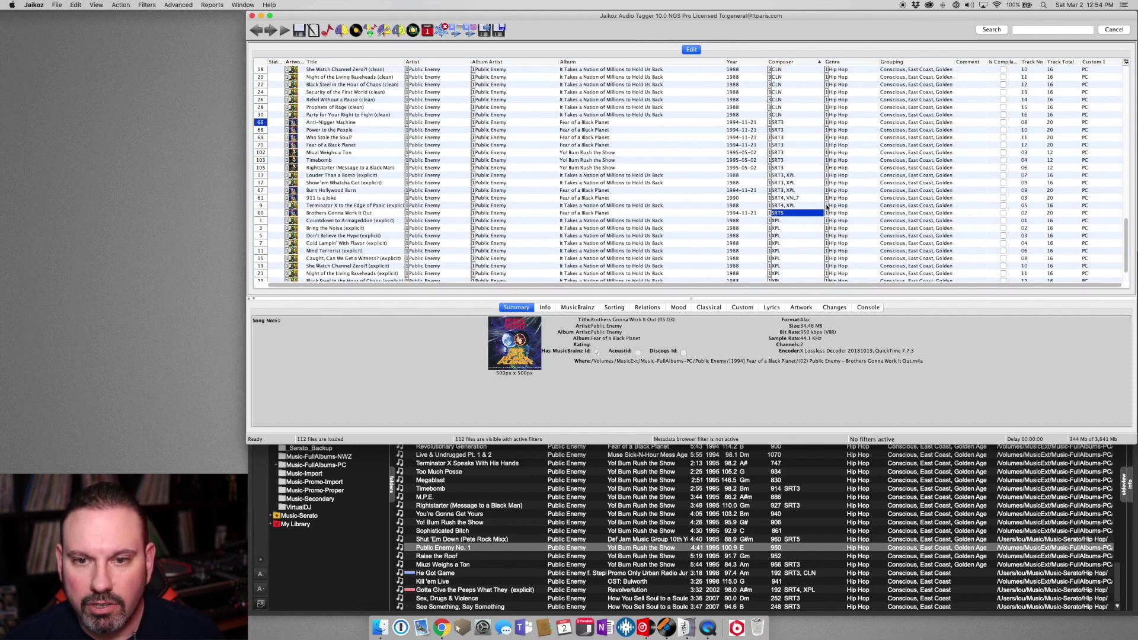
left_click(260, 214, "shift")
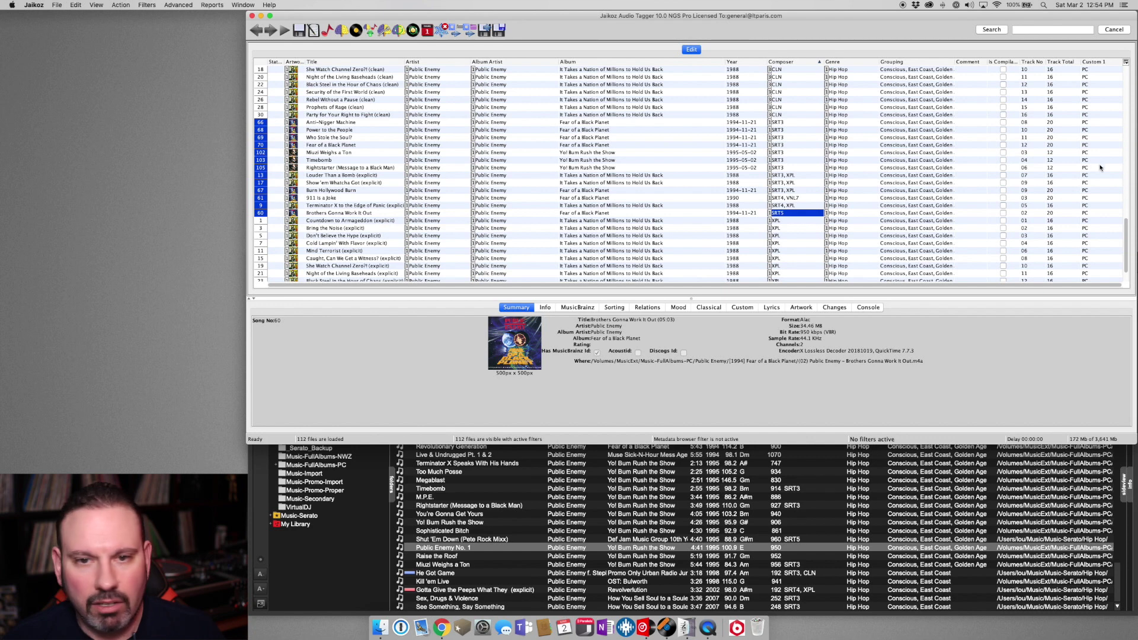
left_click(456, 33)
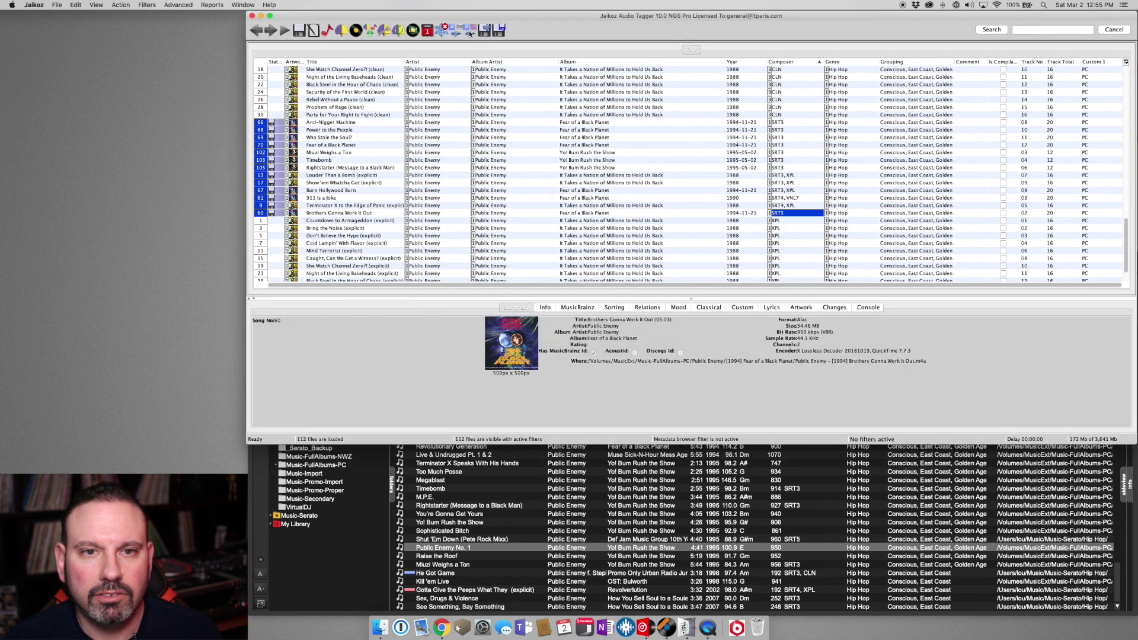
Set Music-Serato as the base folder for the selected SRT tracks and save the songs.
left_click(501, 34)
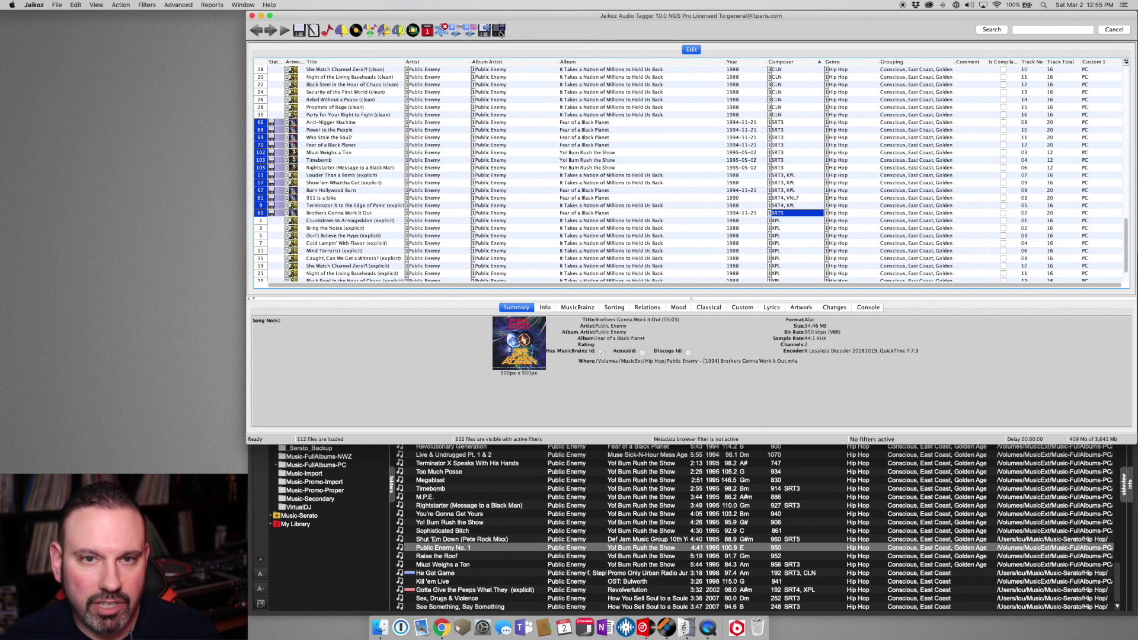
left_click(772, 250)
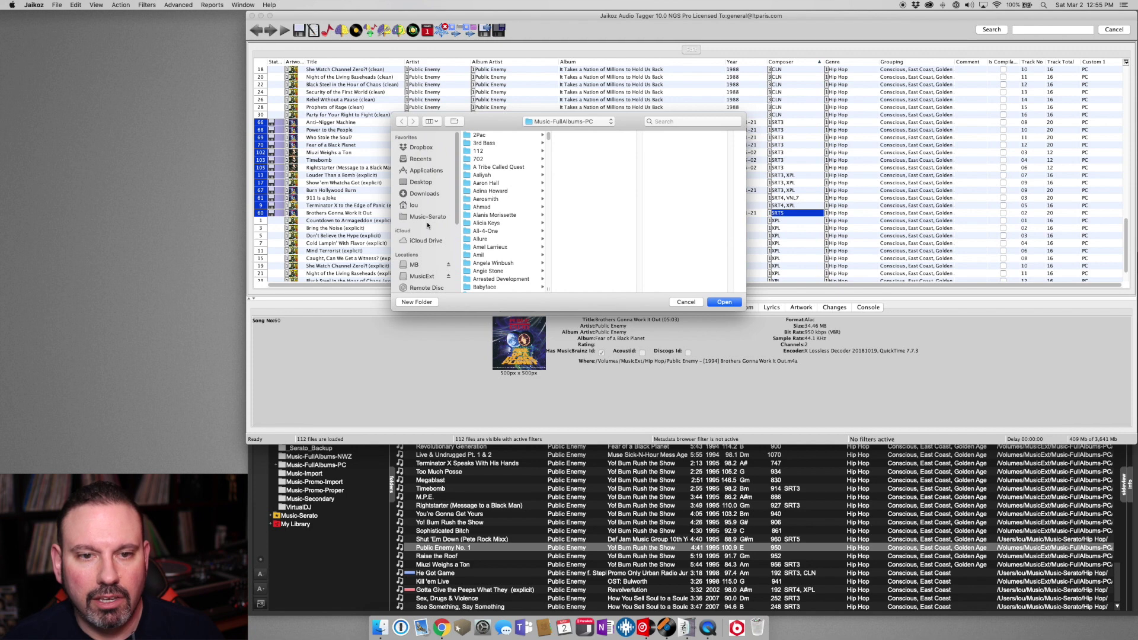
left_click(427, 217)
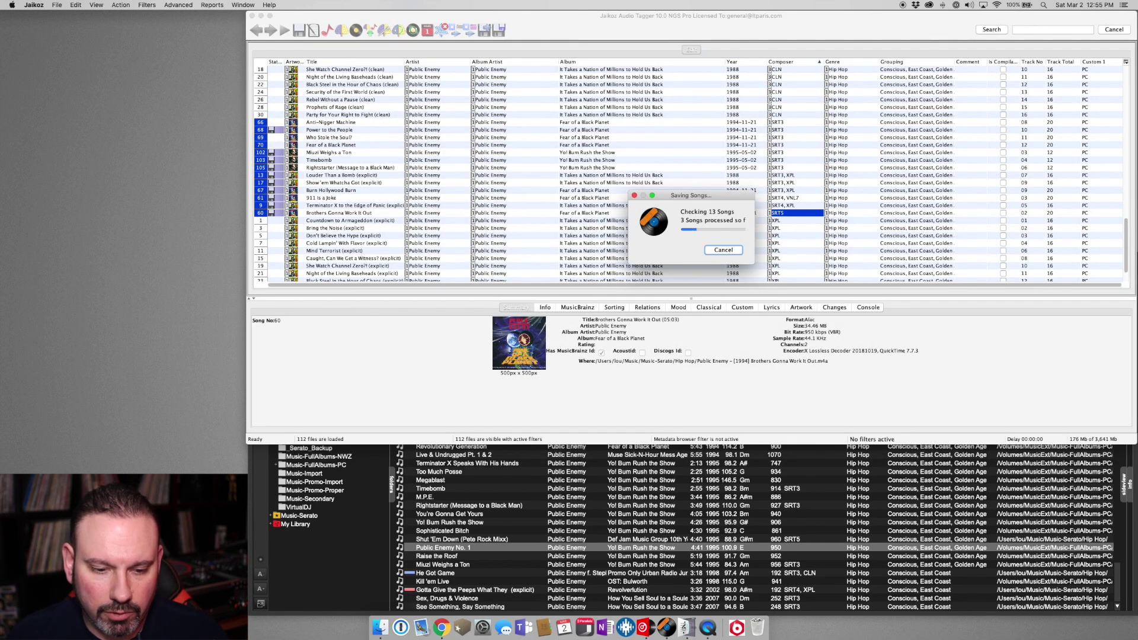
Switch to Finder, check the modified date of the Hip Hop folder in Music-Serato, and close the window.
left_click(380, 627)
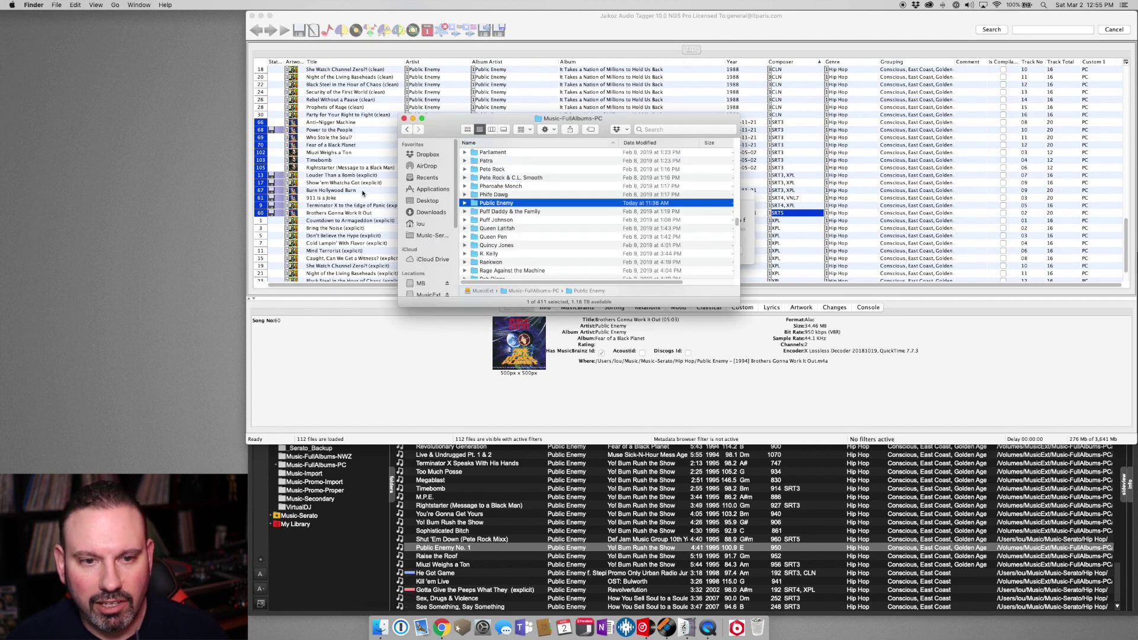
left_click(429, 235)
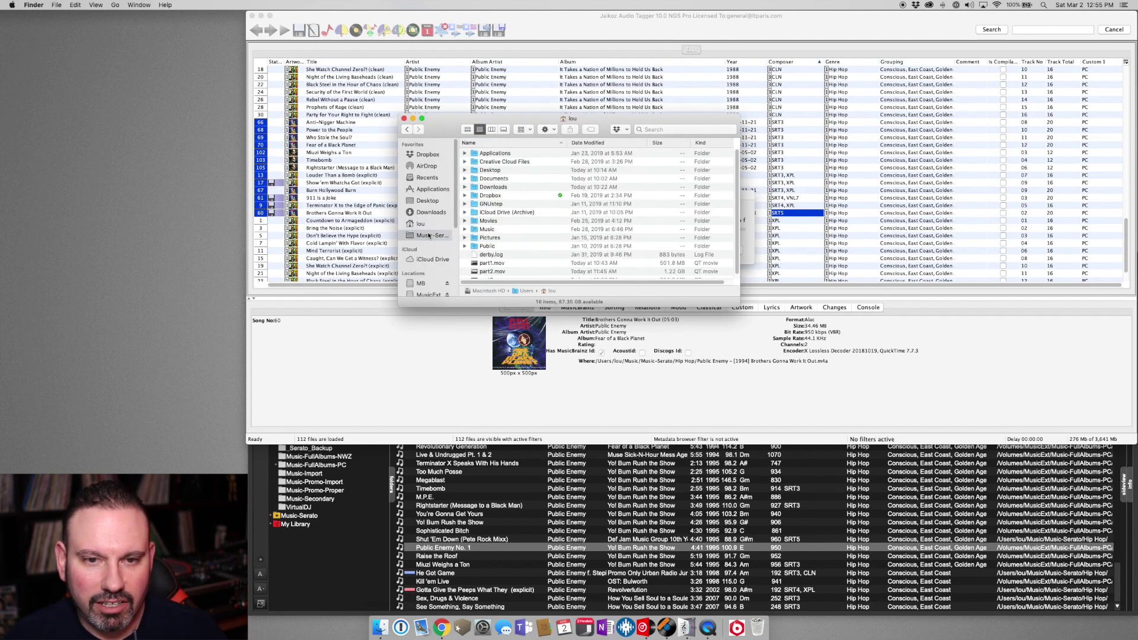
left_click(585, 142)
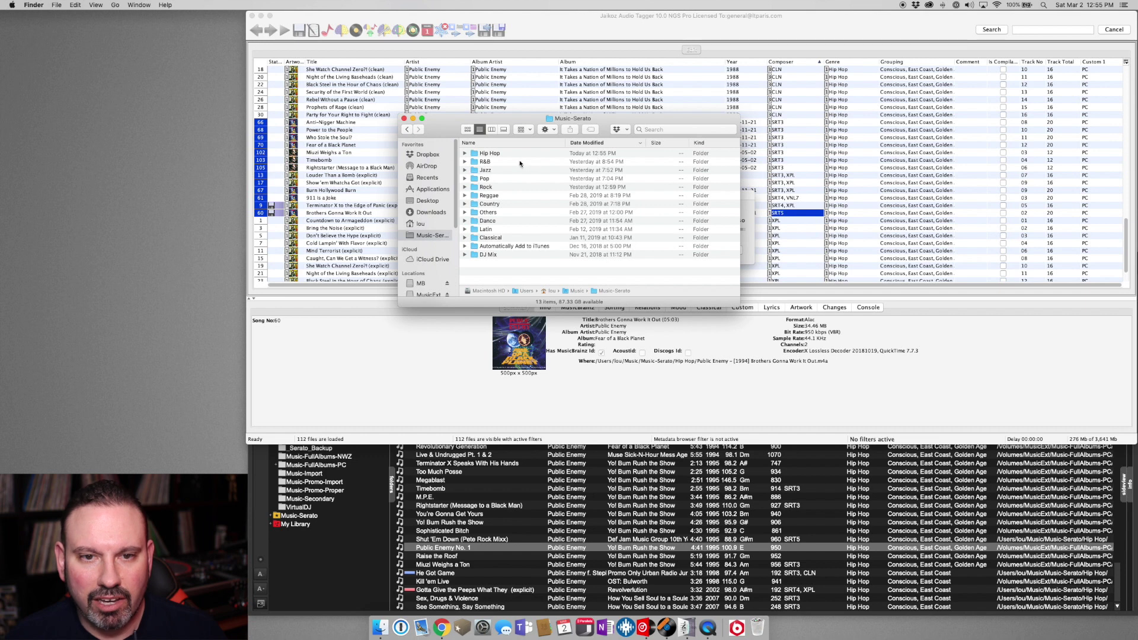
left_click(498, 154)
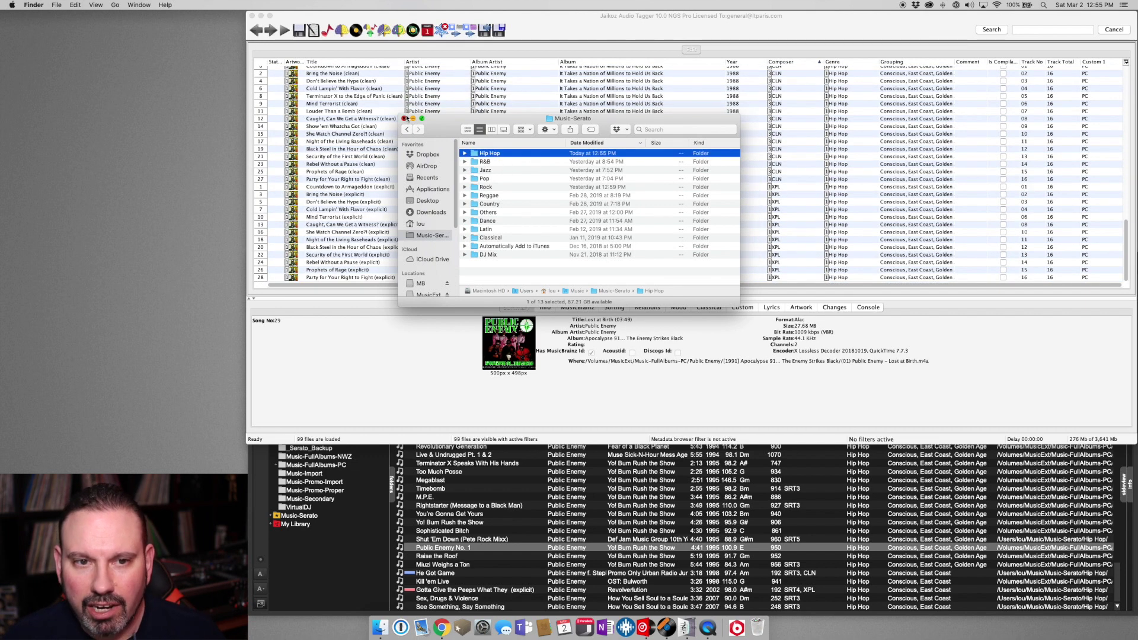
left_click(404, 119)
left_click(400, 119)
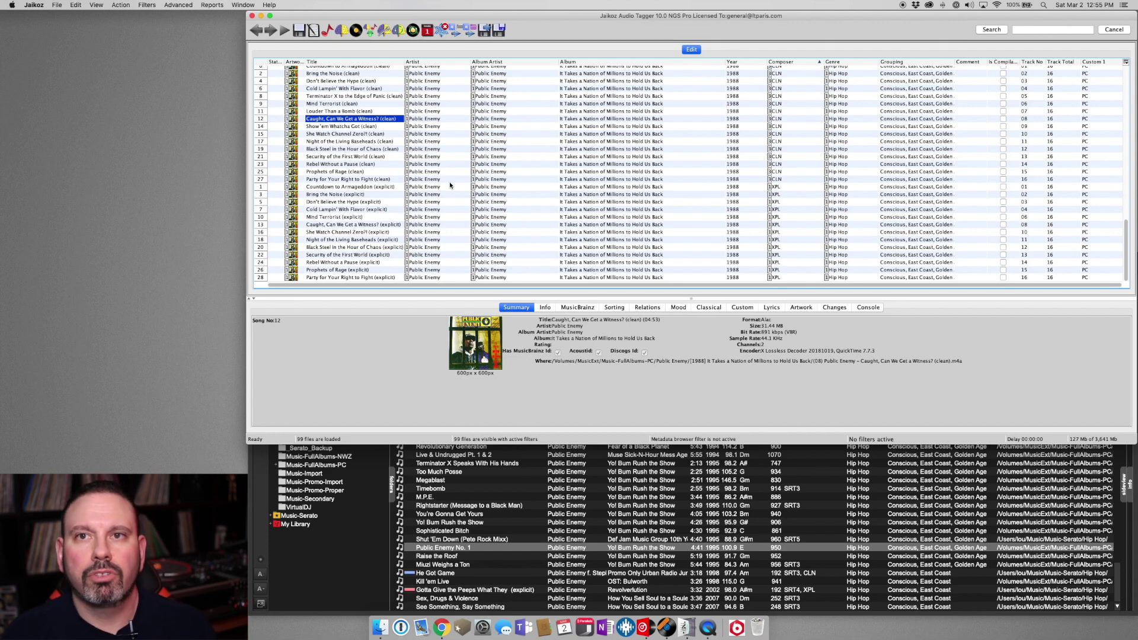